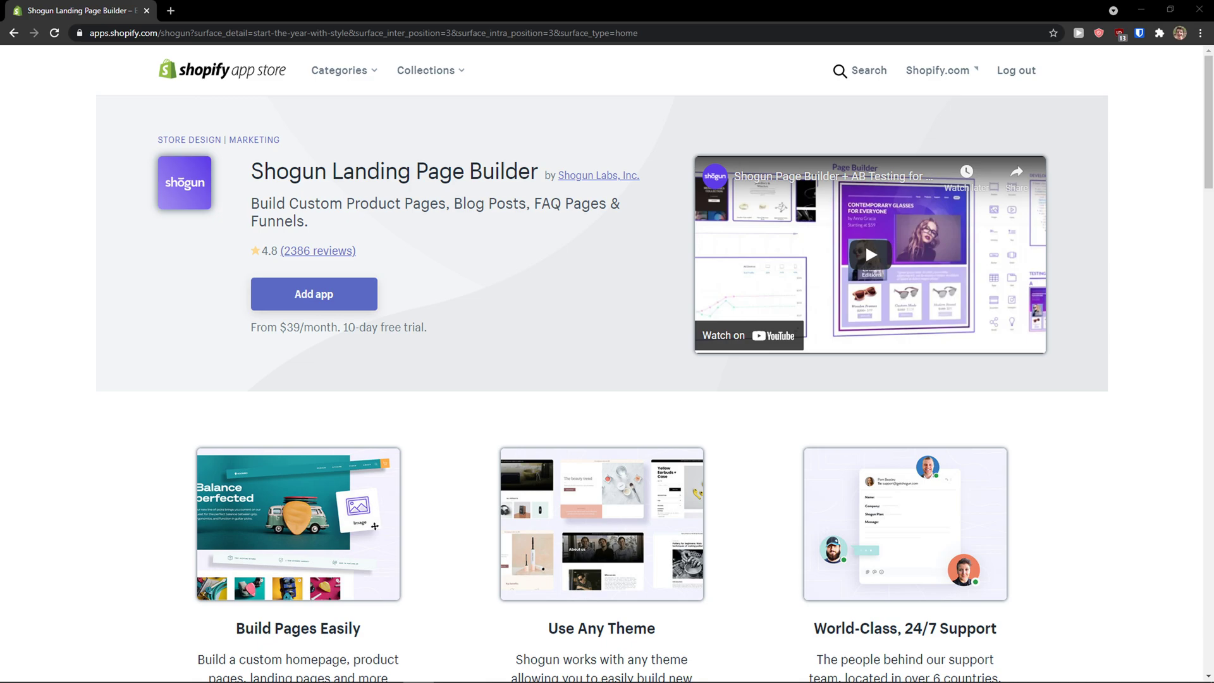
Step: Add the Shogun Landing Page Builder app from its Shopify App Store listing
scroll(89, 529, "down", 1)
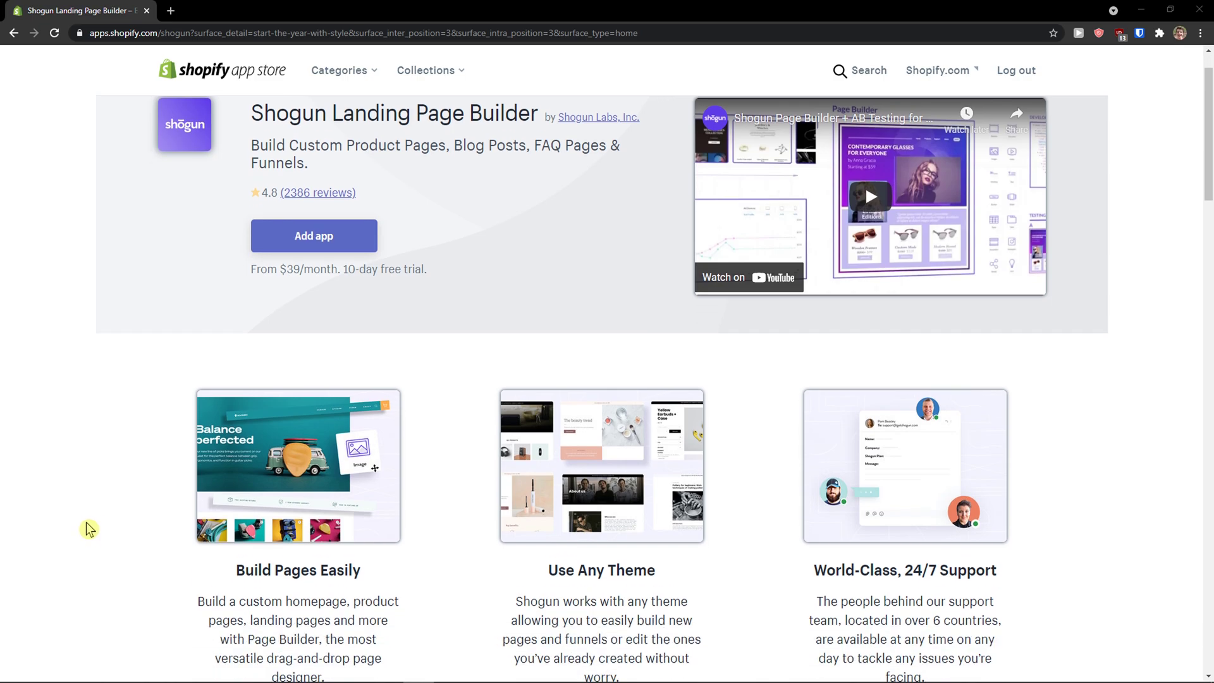
scroll(89, 529, "up", 1)
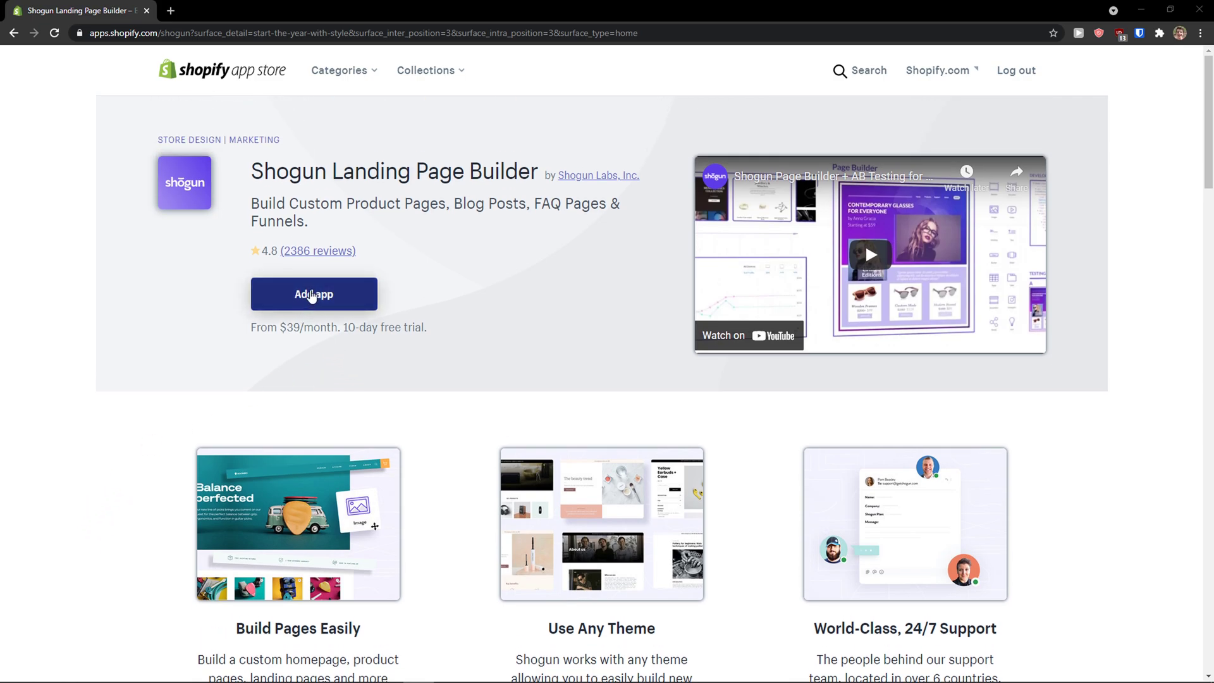
left_click(311, 296)
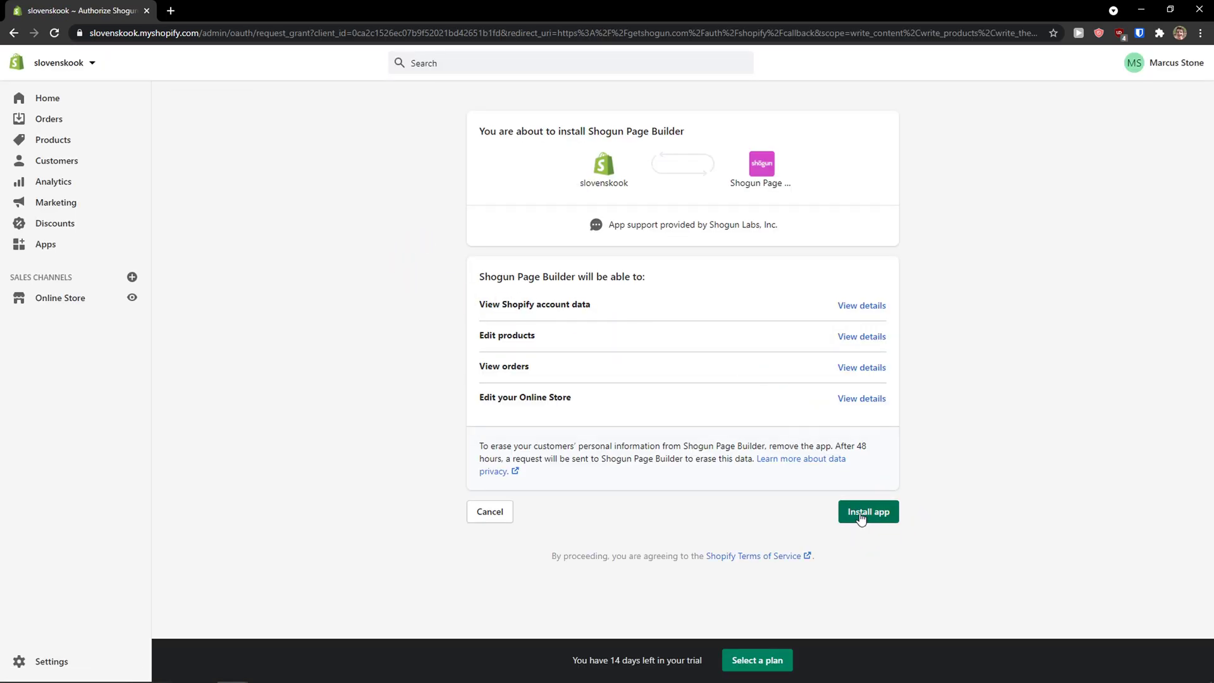
Step: Approve the Shogun Page Builder installation and its requested permissions
left_click(863, 517)
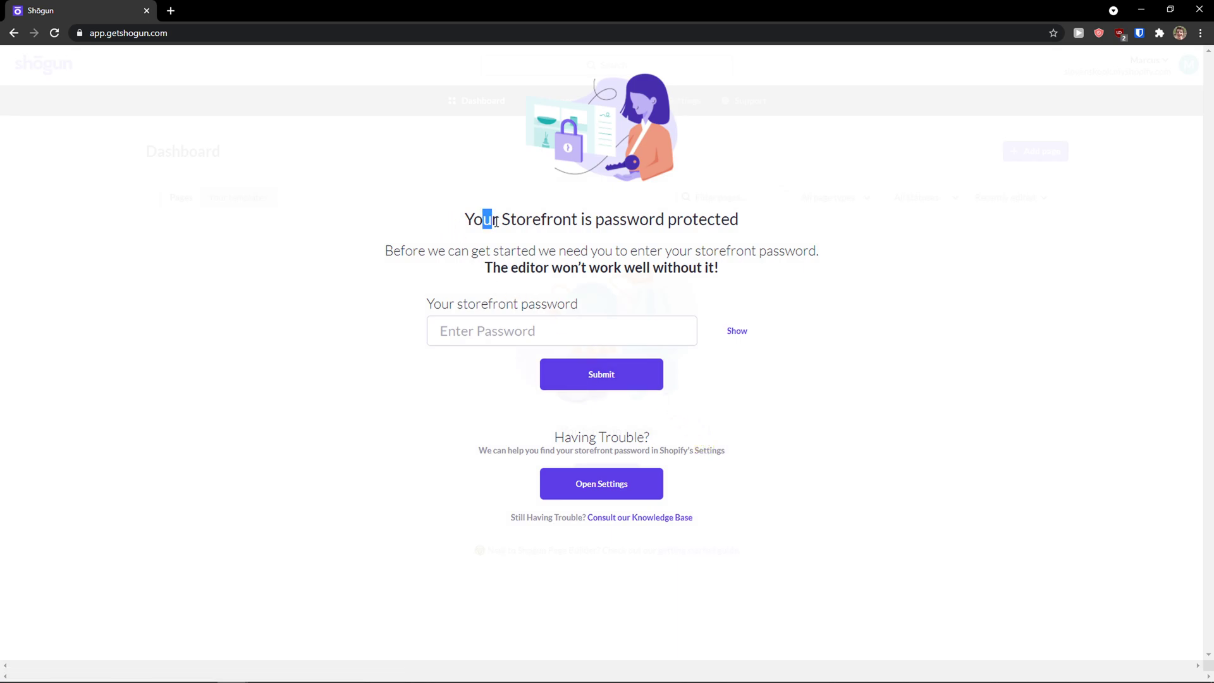
Step: Submit the storefront password, decline saving it in Chrome, and start a new page
left_click_drag(496, 222, 759, 234)
left_click(586, 328)
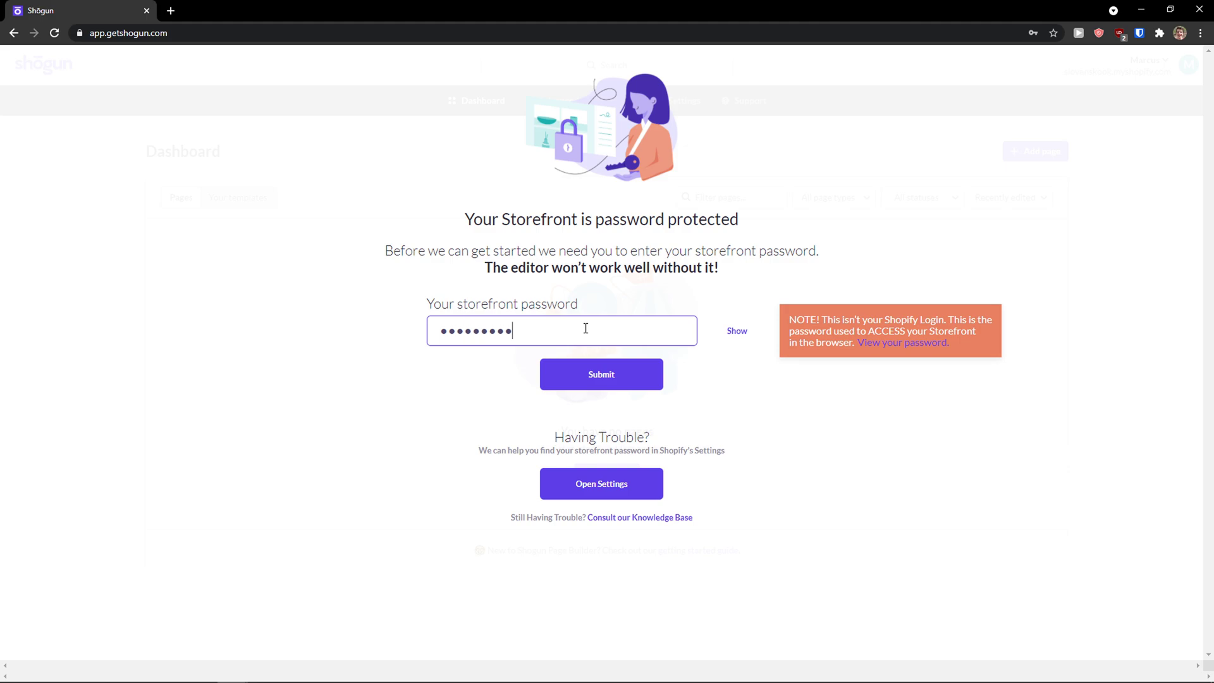
left_click(589, 375)
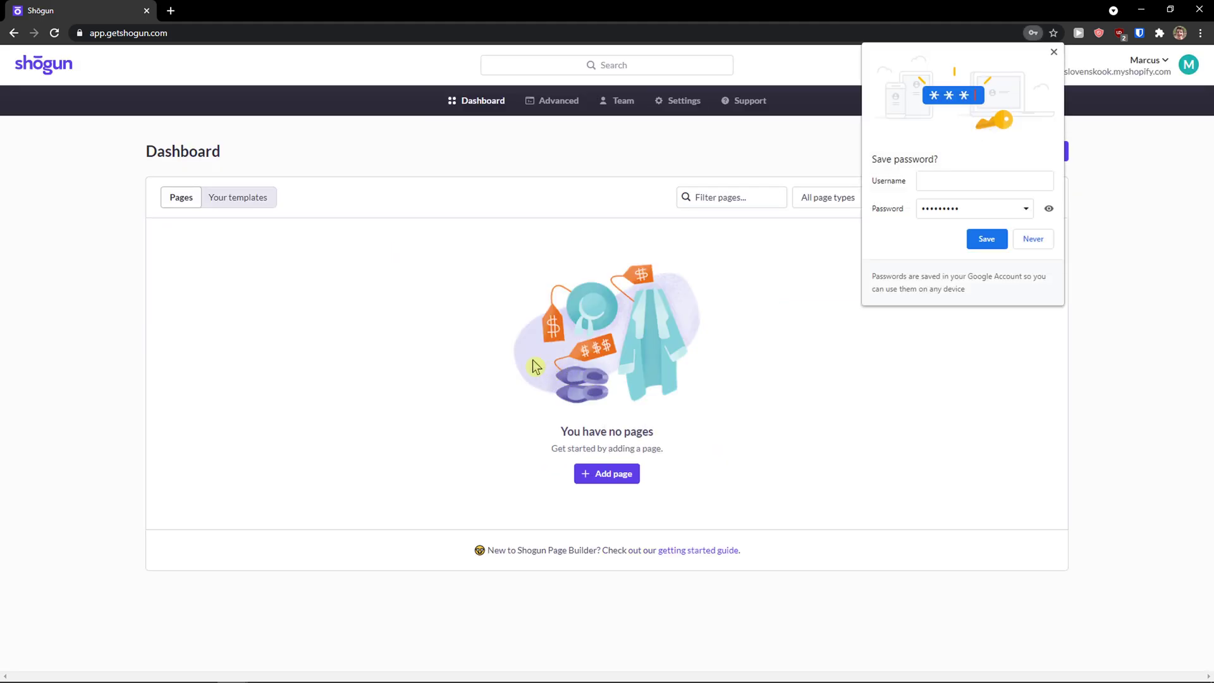
left_click(1035, 241)
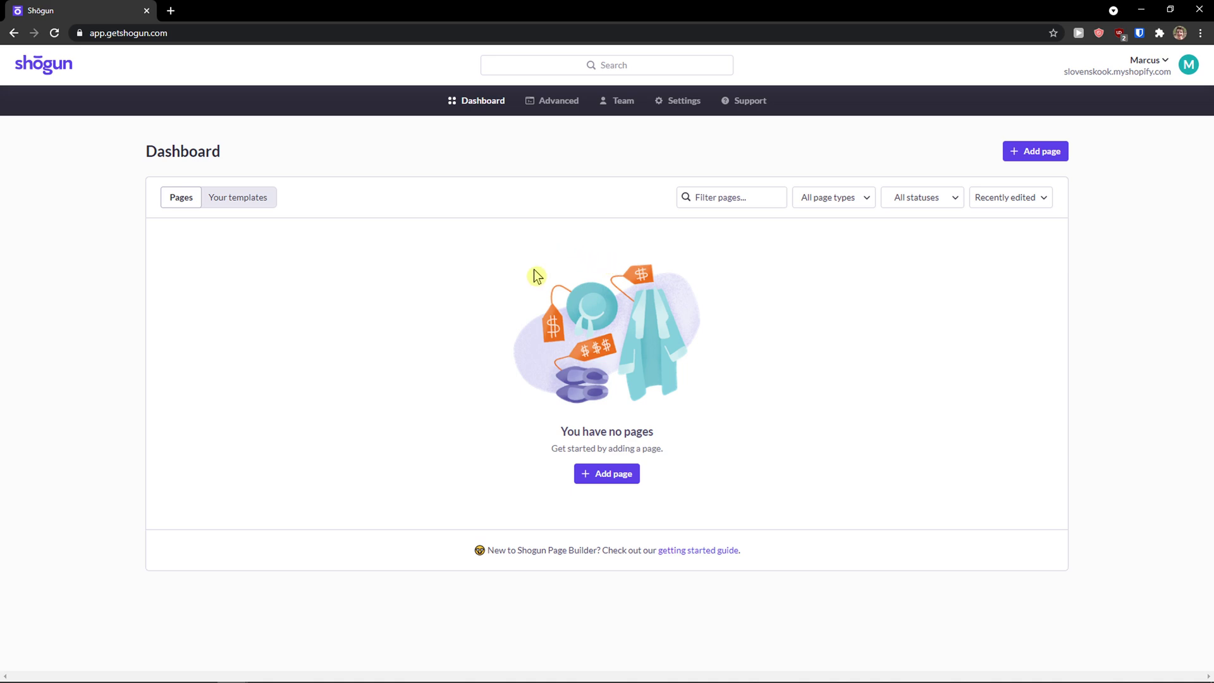
left_click(602, 473)
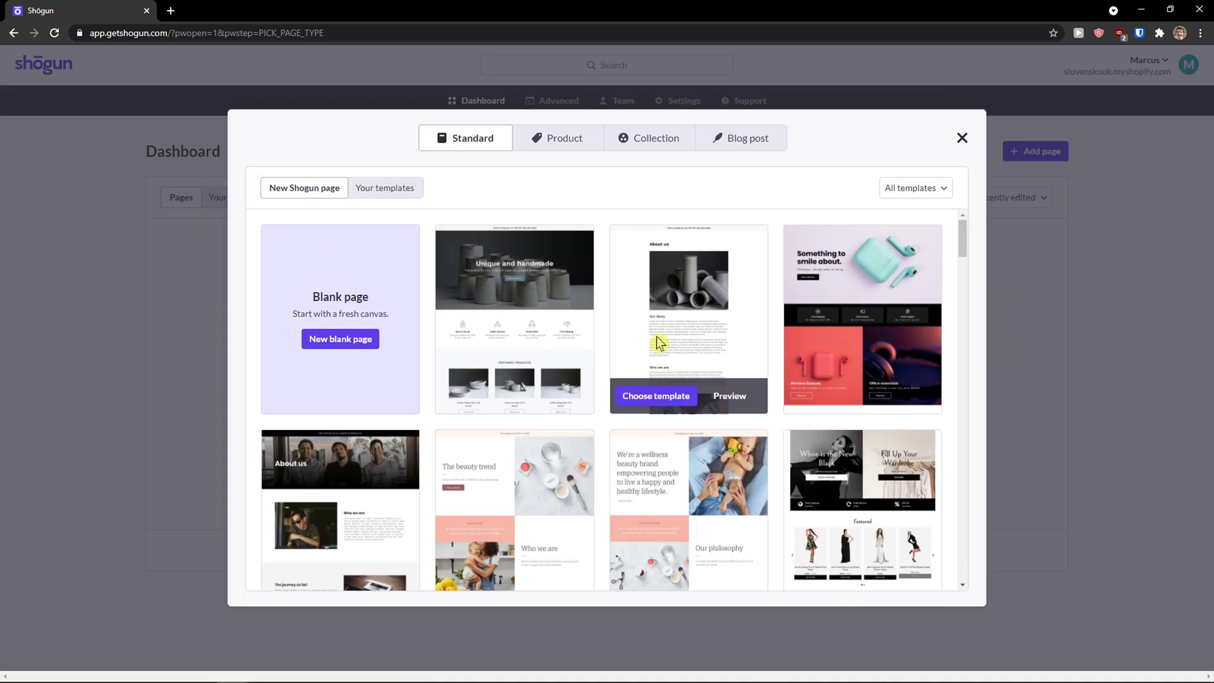
Step: Browse the Your templates, Product, Collection and Blog post template categories
mouse_move(816, 355)
scroll(816, 355, "down", 5)
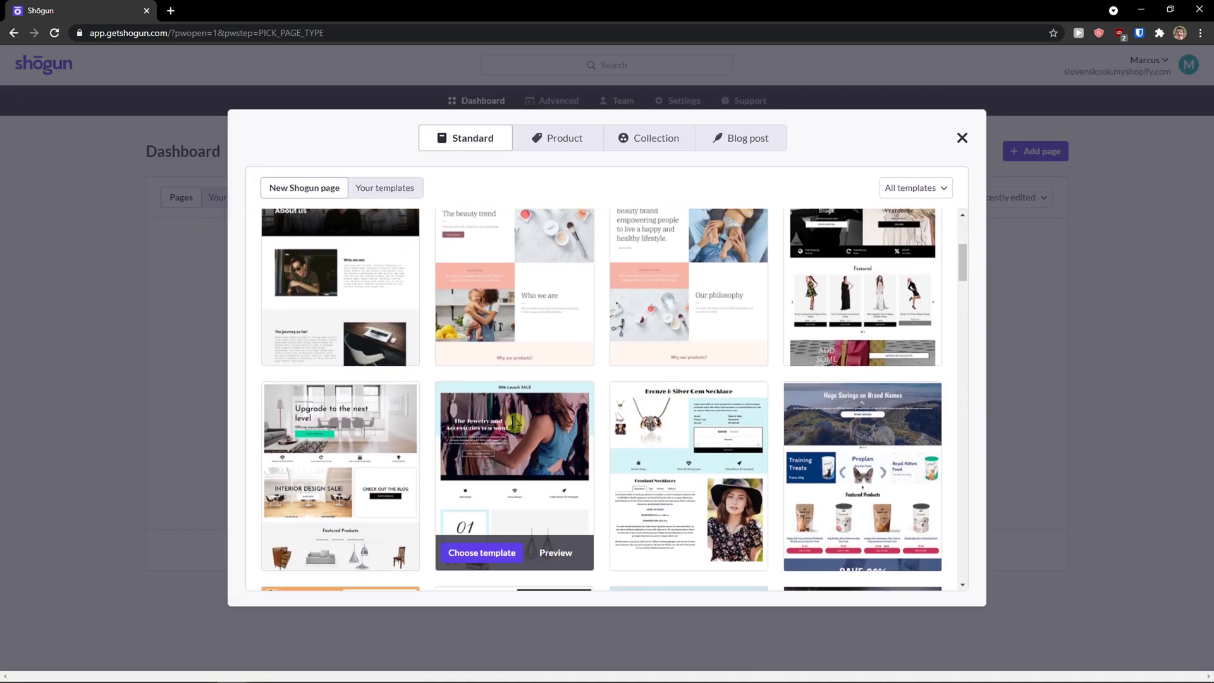
scroll(556, 354, "up", 8)
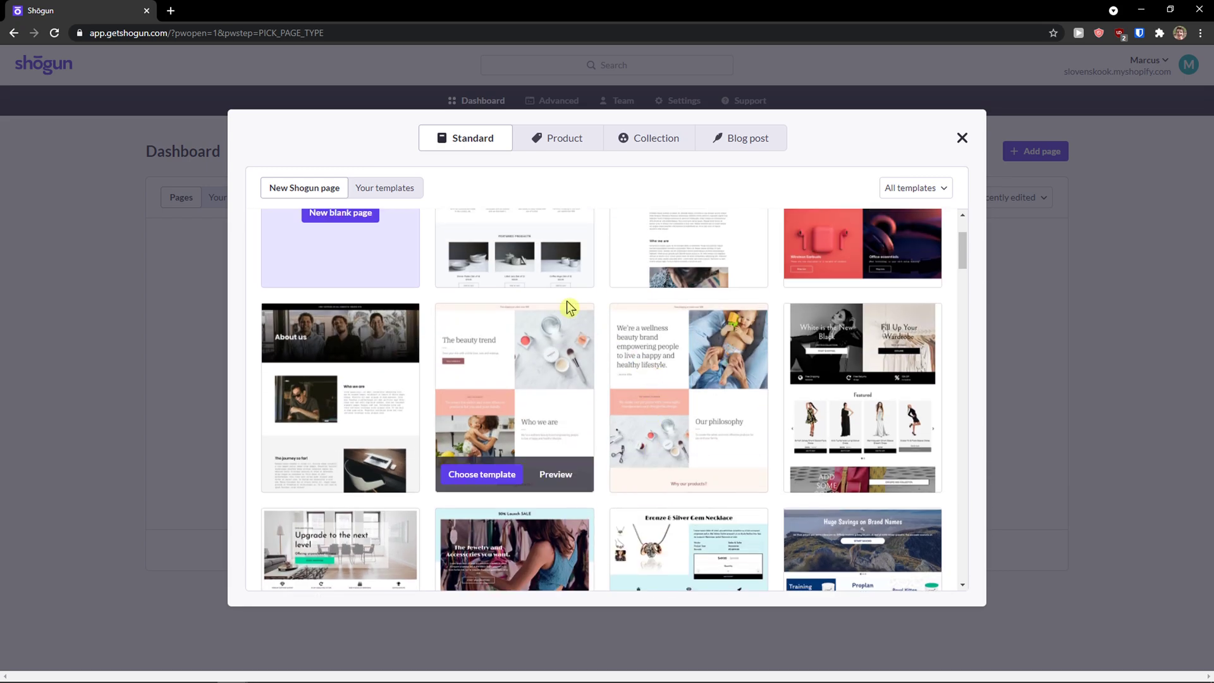
left_click(387, 188)
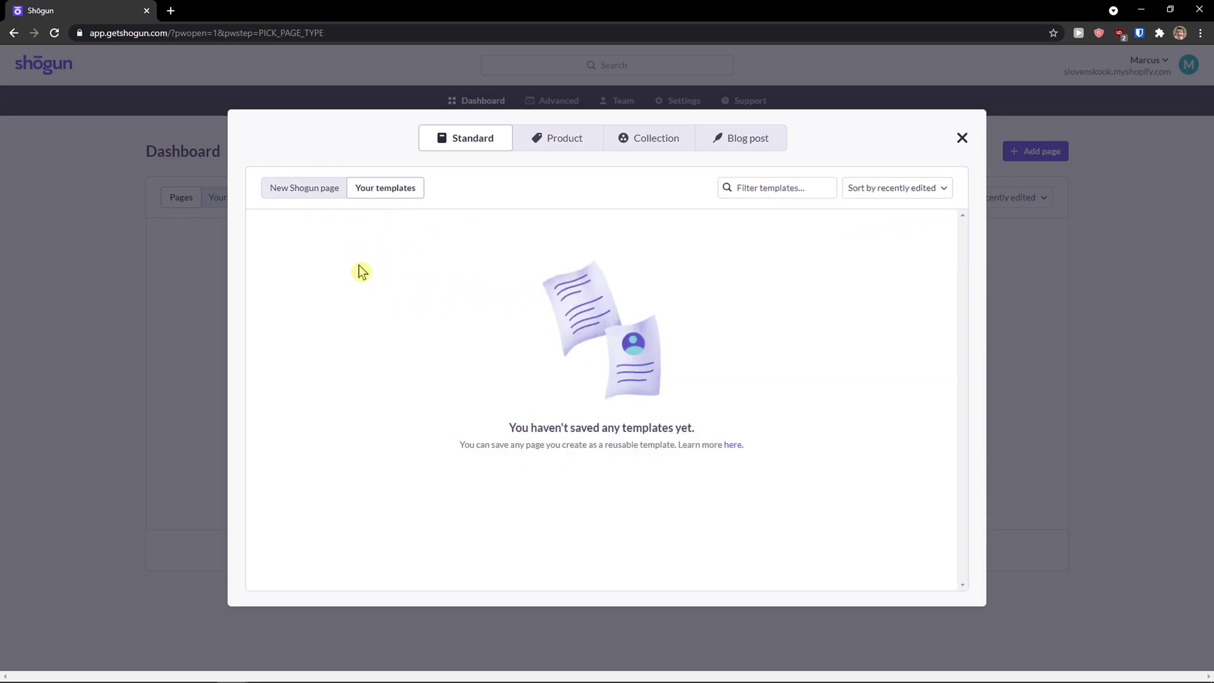
left_click(310, 192)
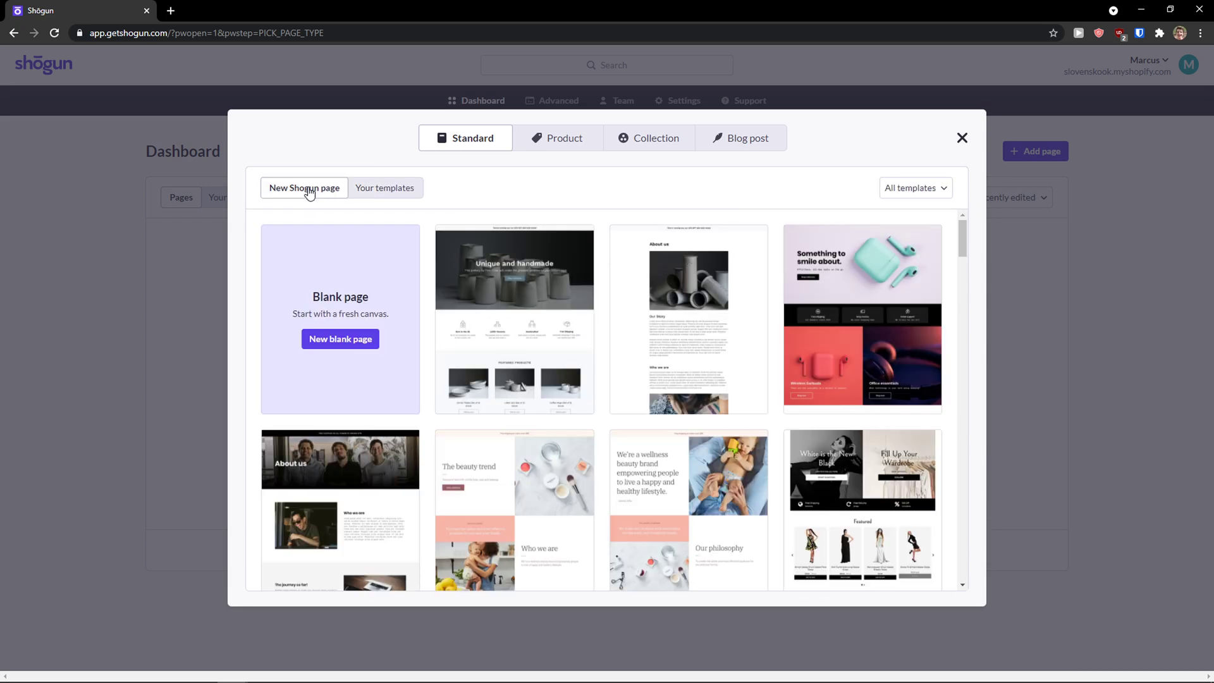
left_click(573, 144)
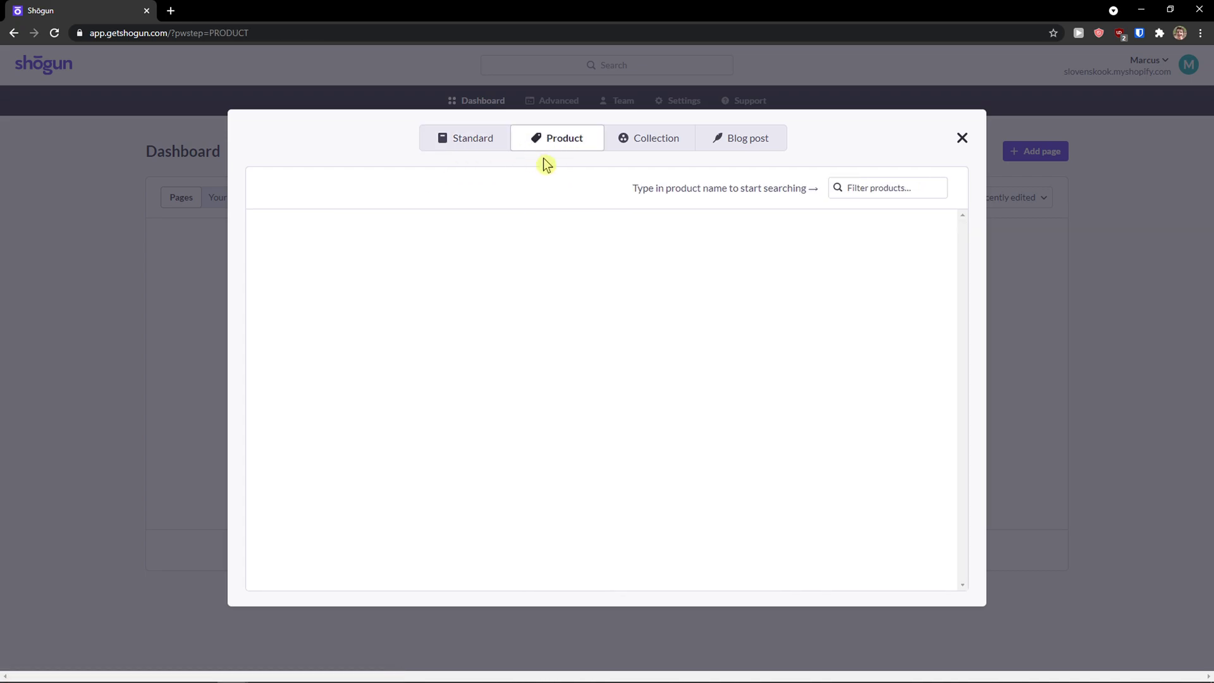
key("ctrl+plus")
key("ctrl+plus")
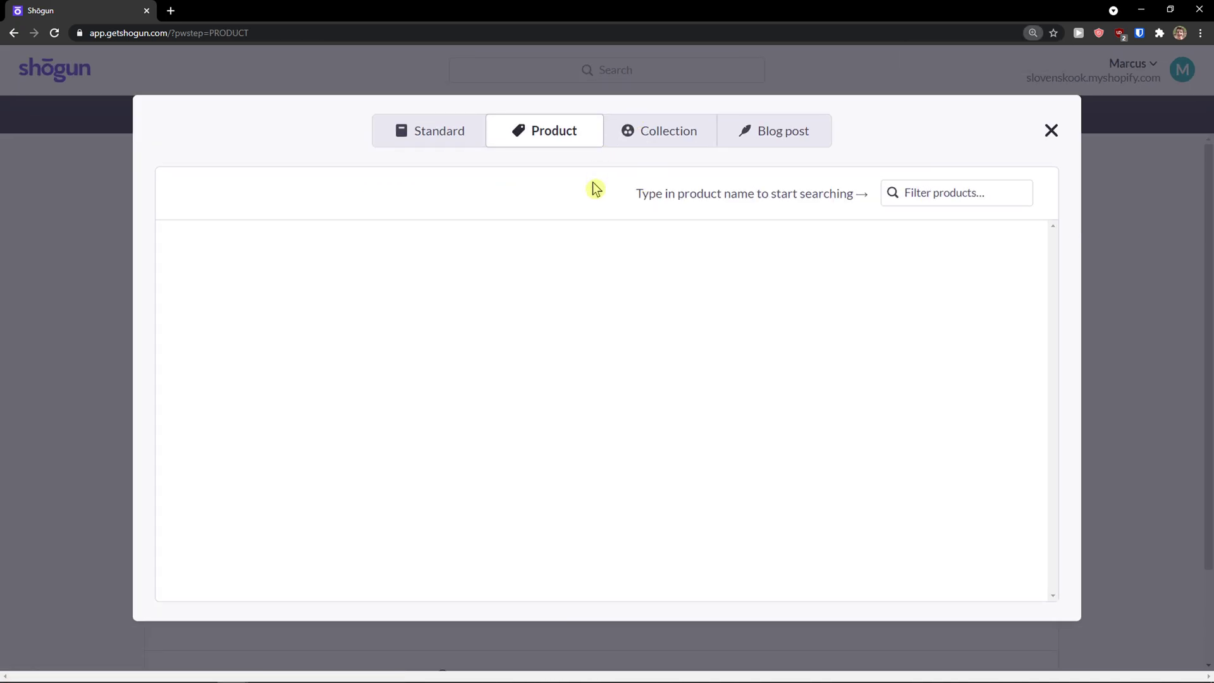
left_click(640, 140)
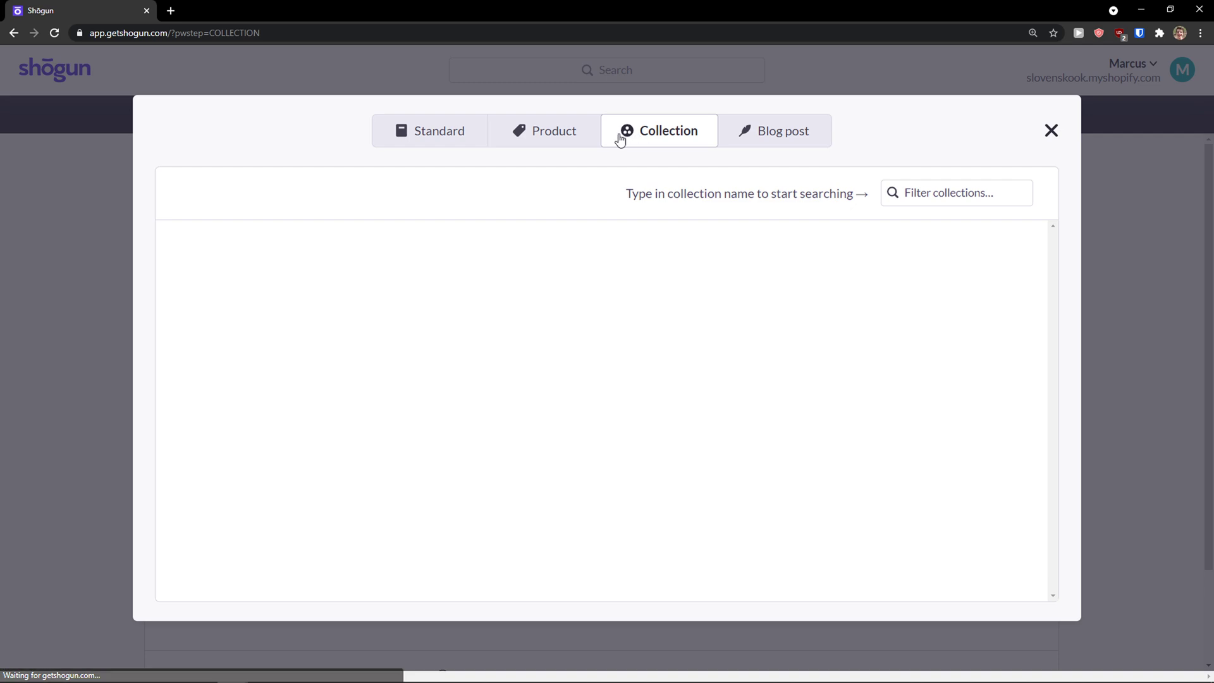
left_click(746, 145)
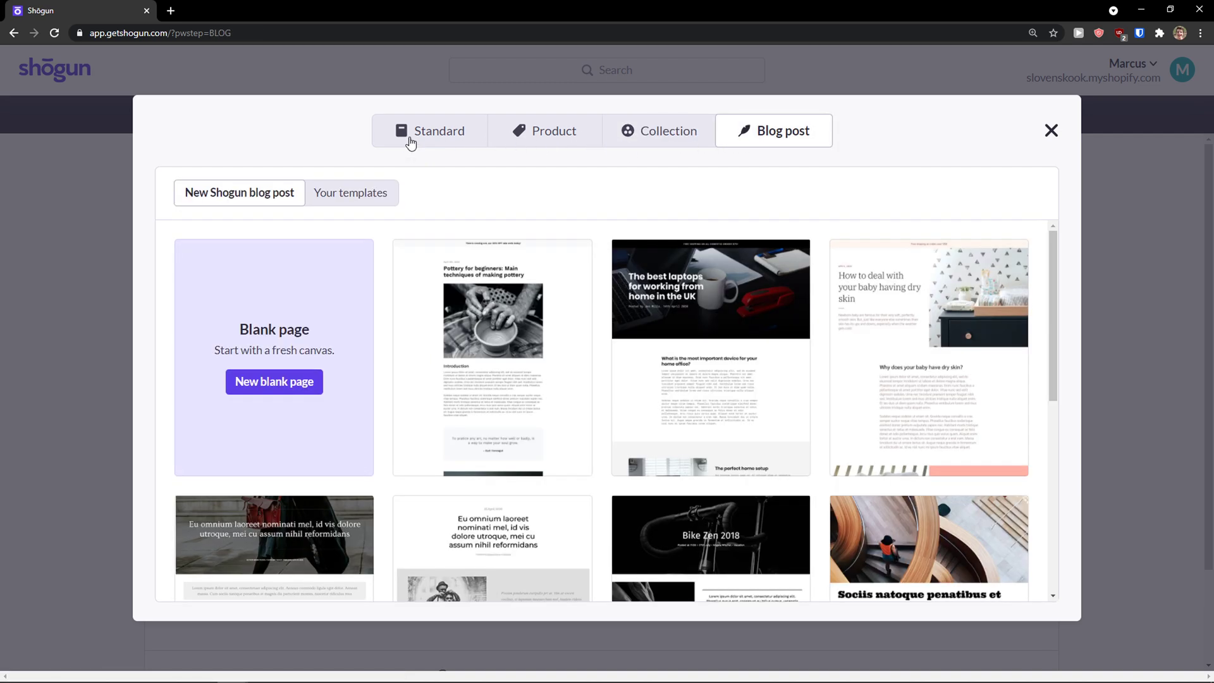
left_click(411, 142)
Step: Choose the 'Limited offer on Exclusive Modern Chair' standard template
scroll(611, 261, "down", 7)
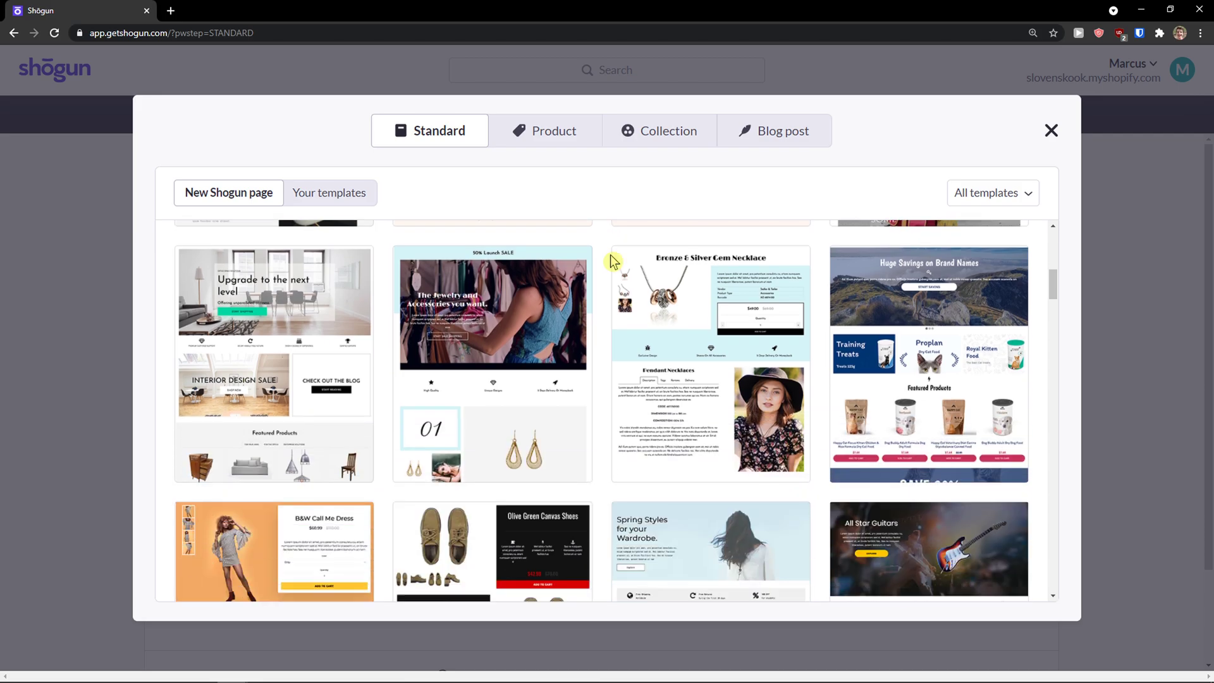
scroll(608, 262, "down", 12)
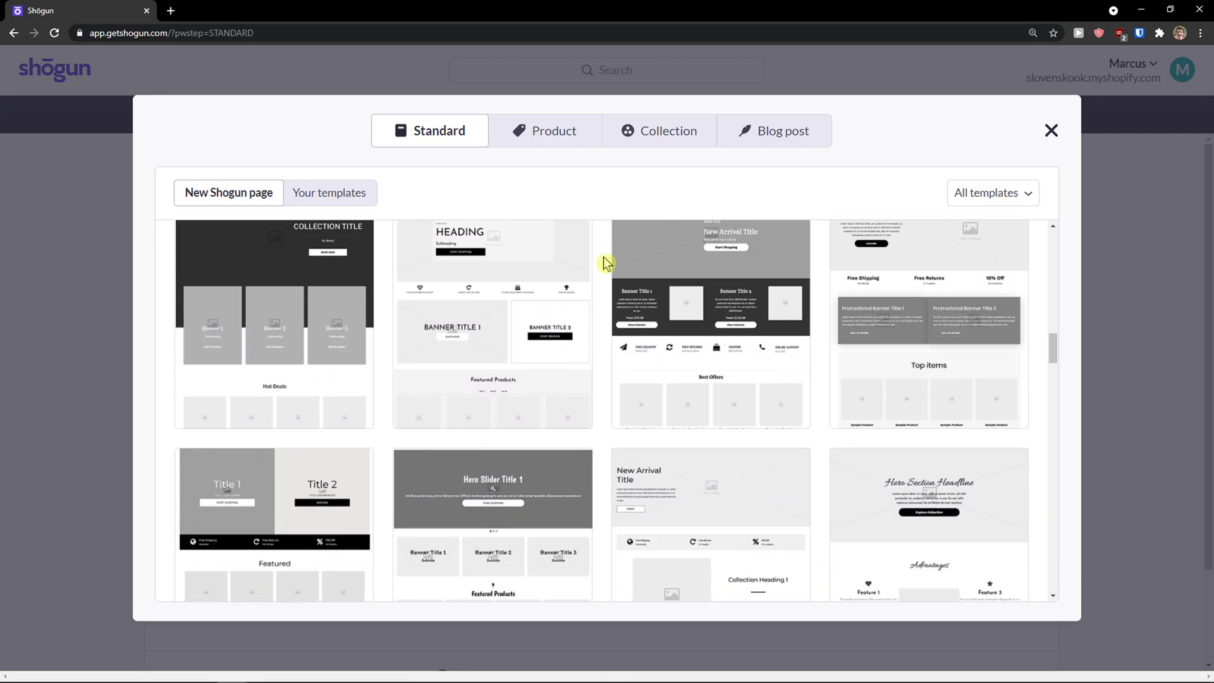
scroll(598, 277, "down", 8)
scroll(597, 281, "up", 2)
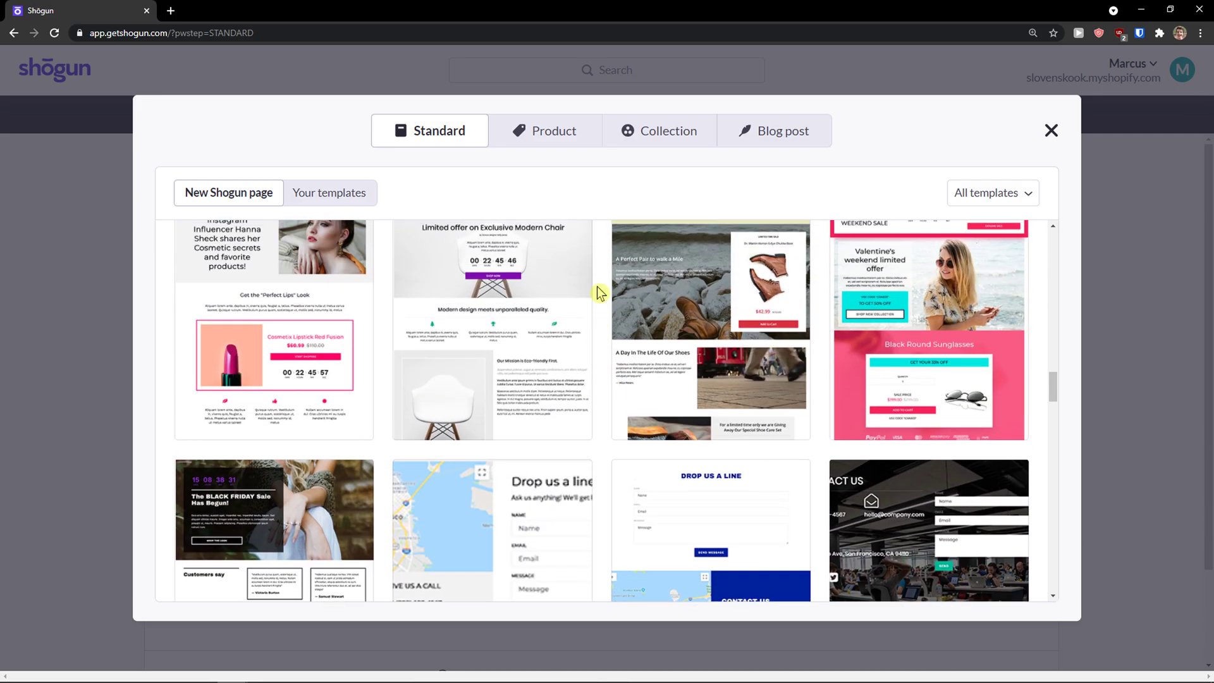
scroll(597, 287, "up", 2)
mouse_move(439, 348)
scroll(521, 372, "down", 1)
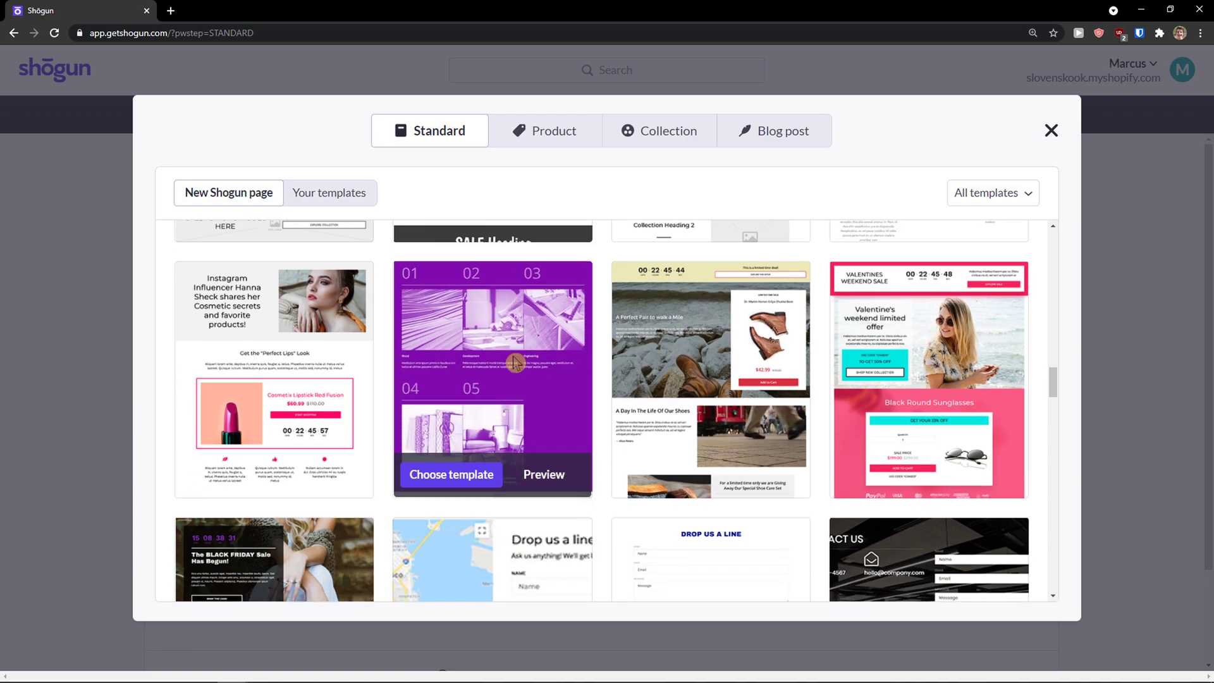
left_click(451, 474)
Step: Enter 'New Shogun Page' as the page name
left_click(713, 309)
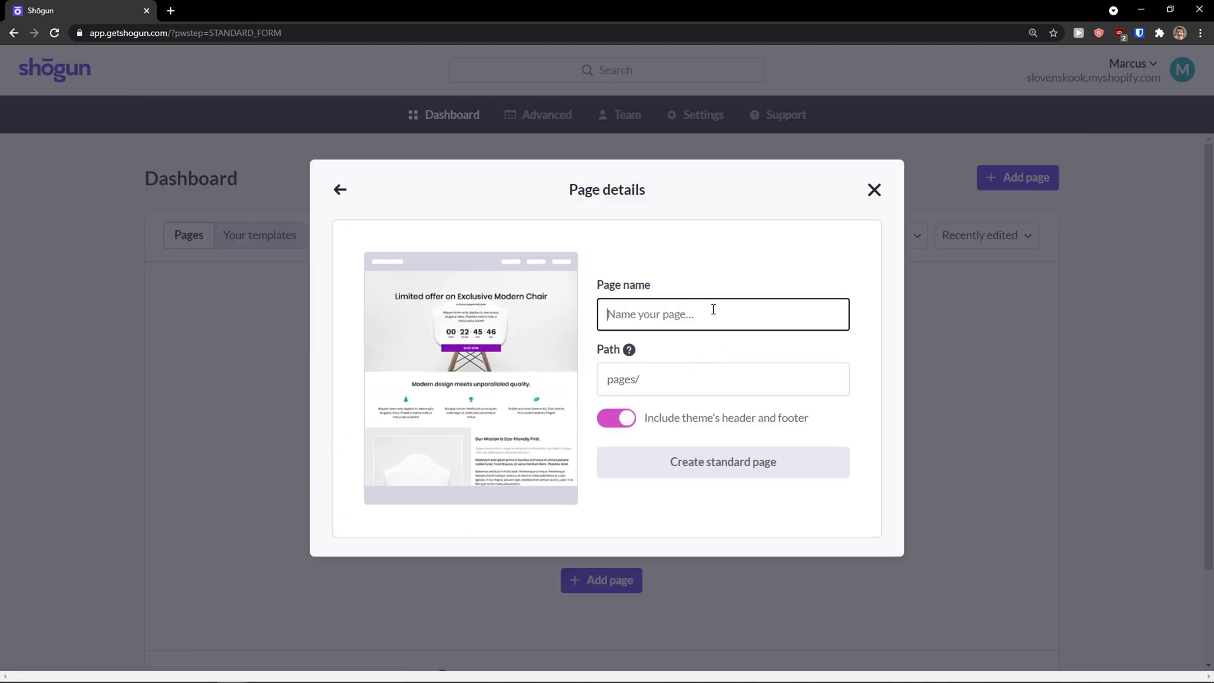
type("New Shogun Page")
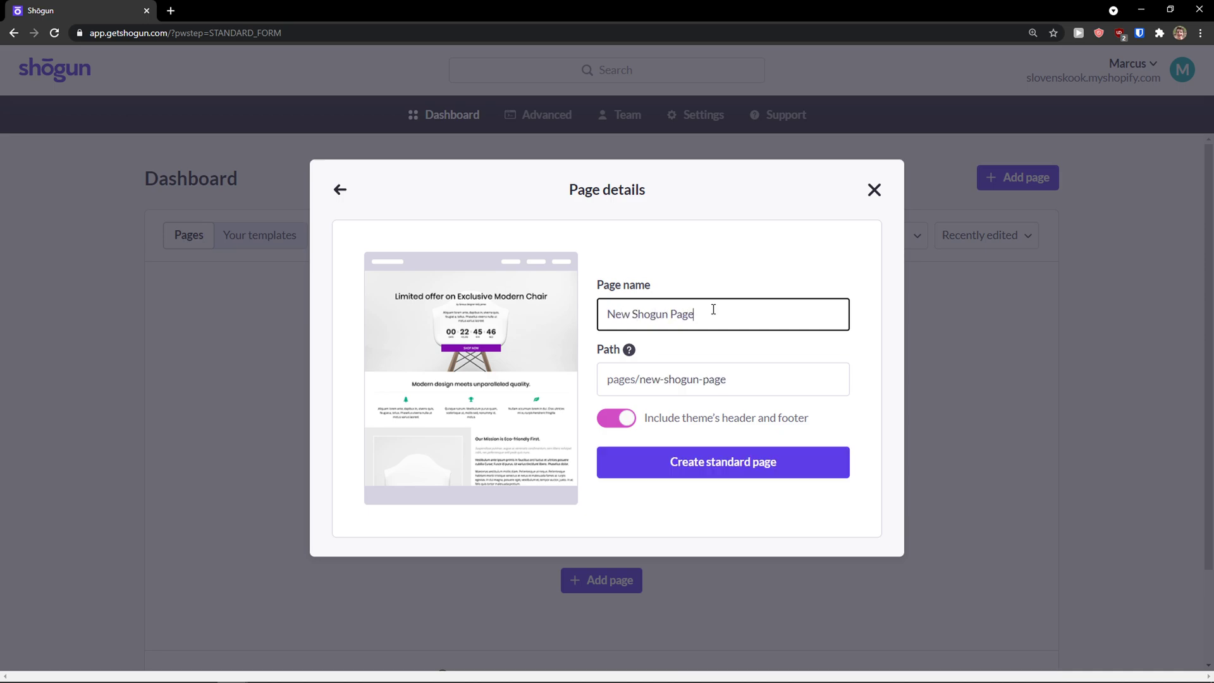
left_click_drag(714, 310, 514, 306)
left_click(615, 314)
triple_click(634, 316)
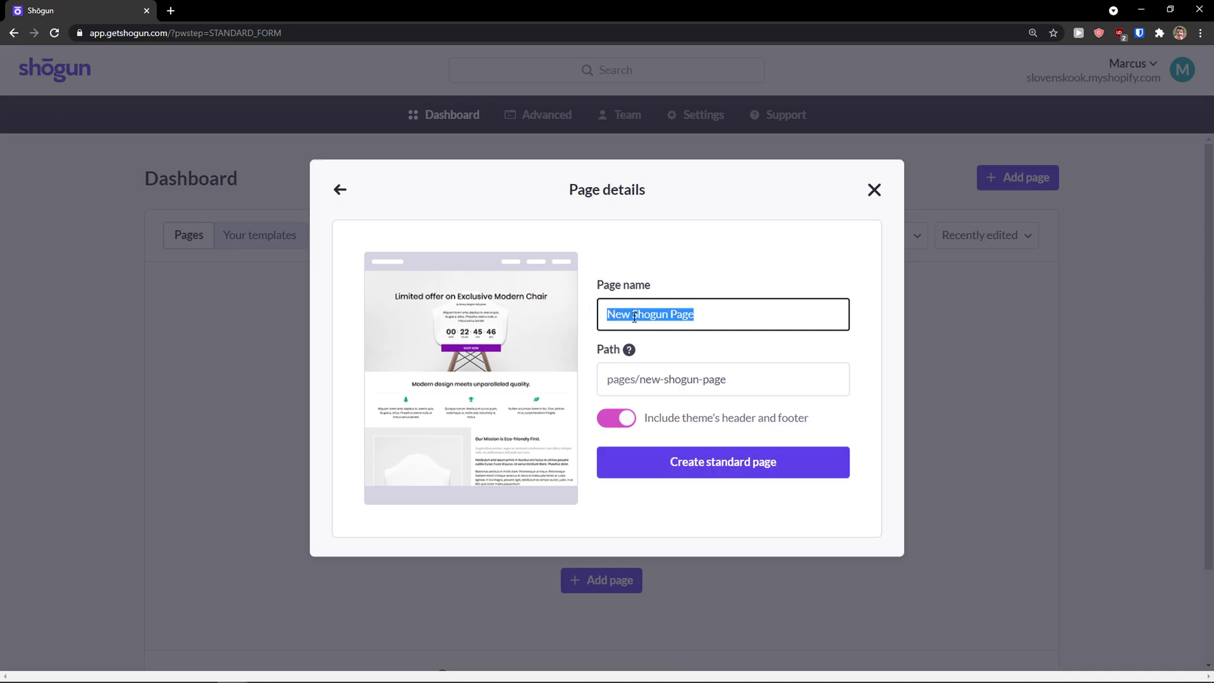
triple_click(650, 318)
left_click_drag(731, 317, 632, 314)
left_click_drag(713, 314, 587, 316)
Step: Keep the theme's header and footer included and create the standard page at pages/new-shogun-page
left_click(620, 420)
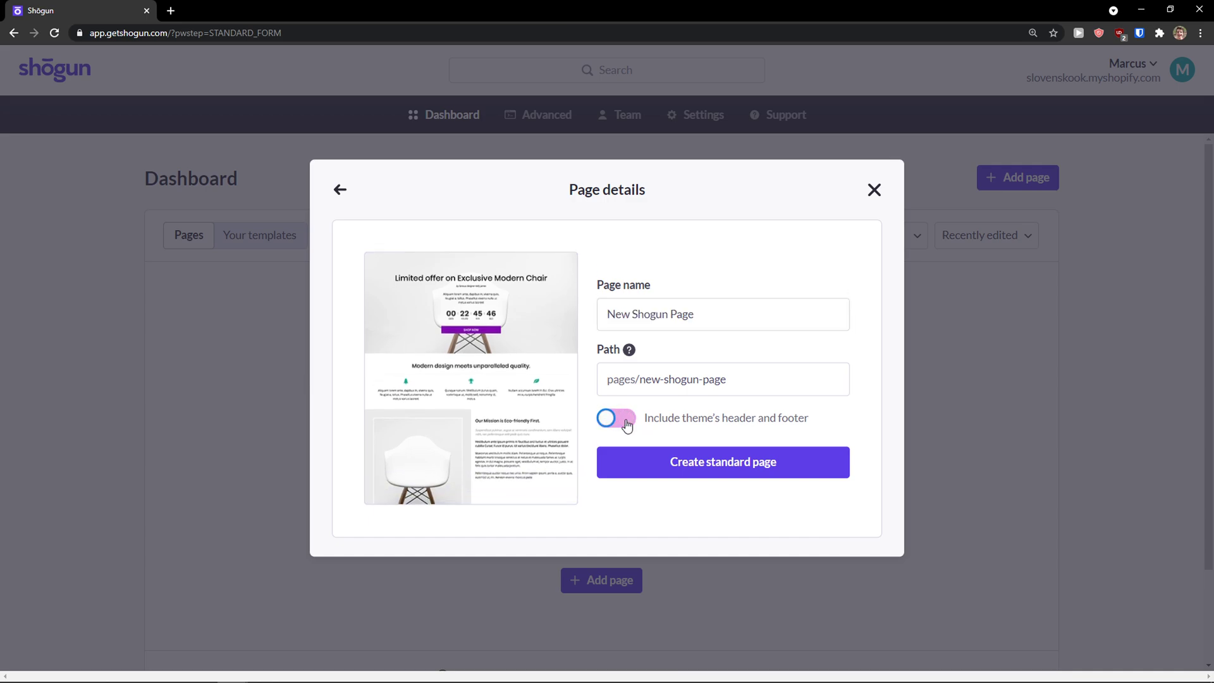
left_click(618, 423)
left_click(617, 423)
left_click(617, 422)
left_click(698, 468)
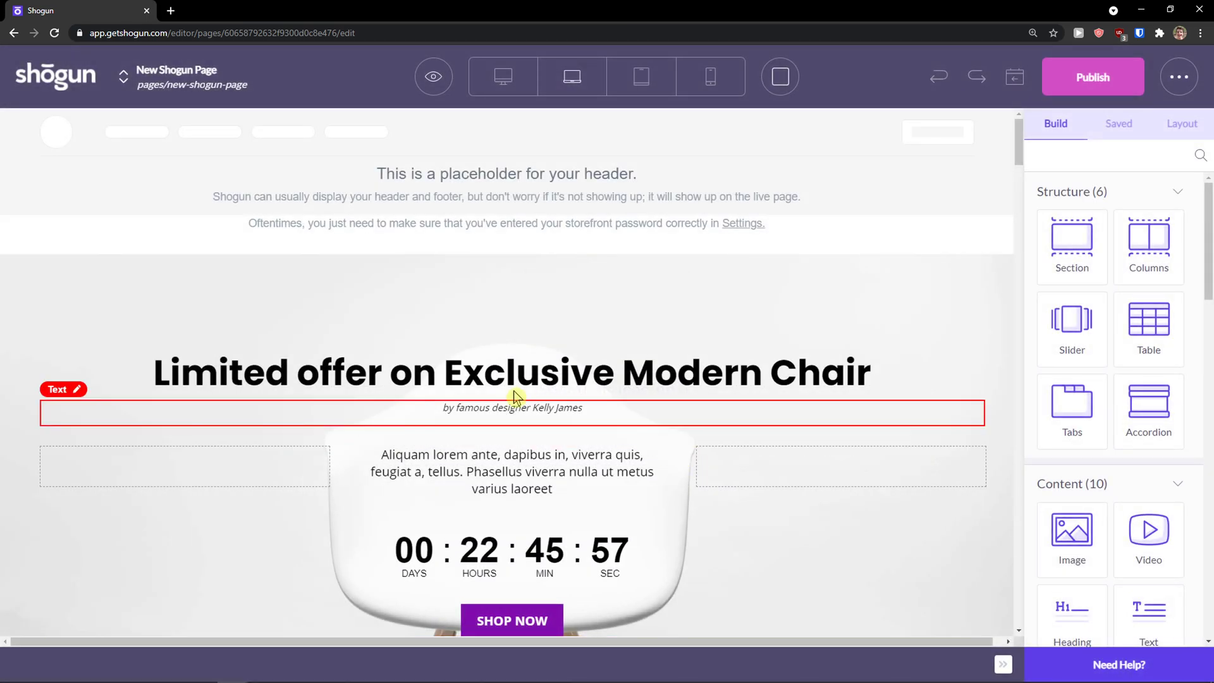
Step: Bring up the View Live Page / Preview Page menu for New Shogun Page
scroll(354, 386, "down", 2)
scroll(460, 139, "up", 2)
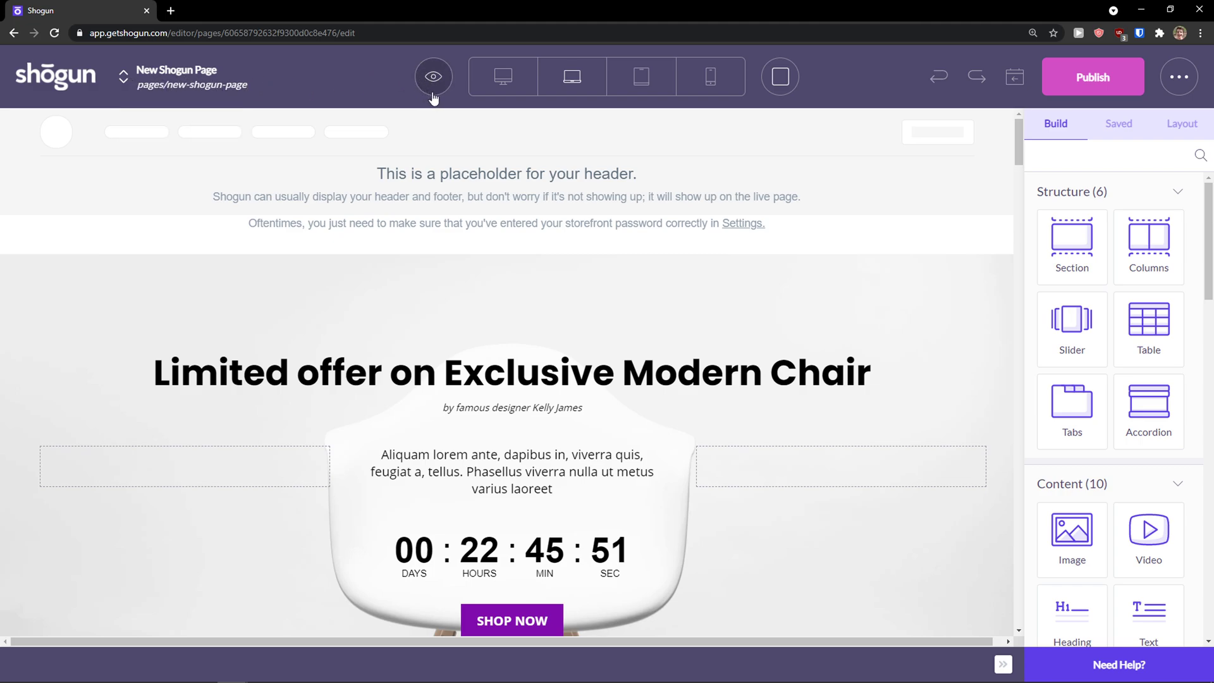
left_click(433, 88)
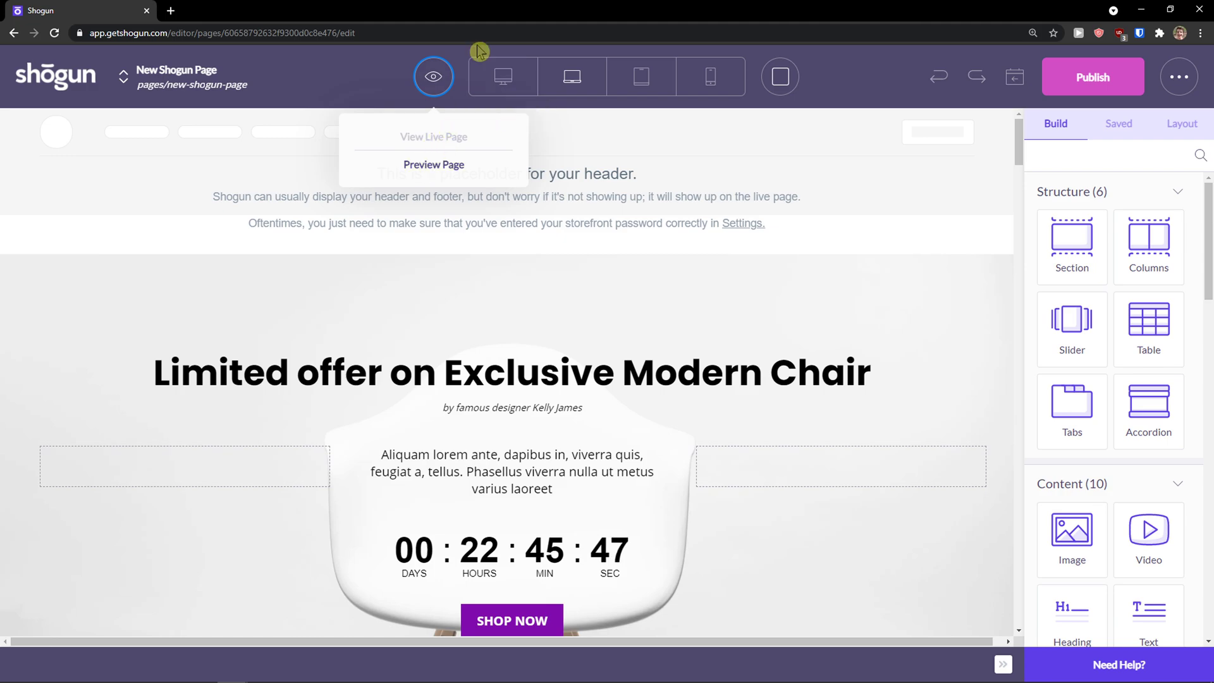
left_click(447, 116)
left_click(487, 77)
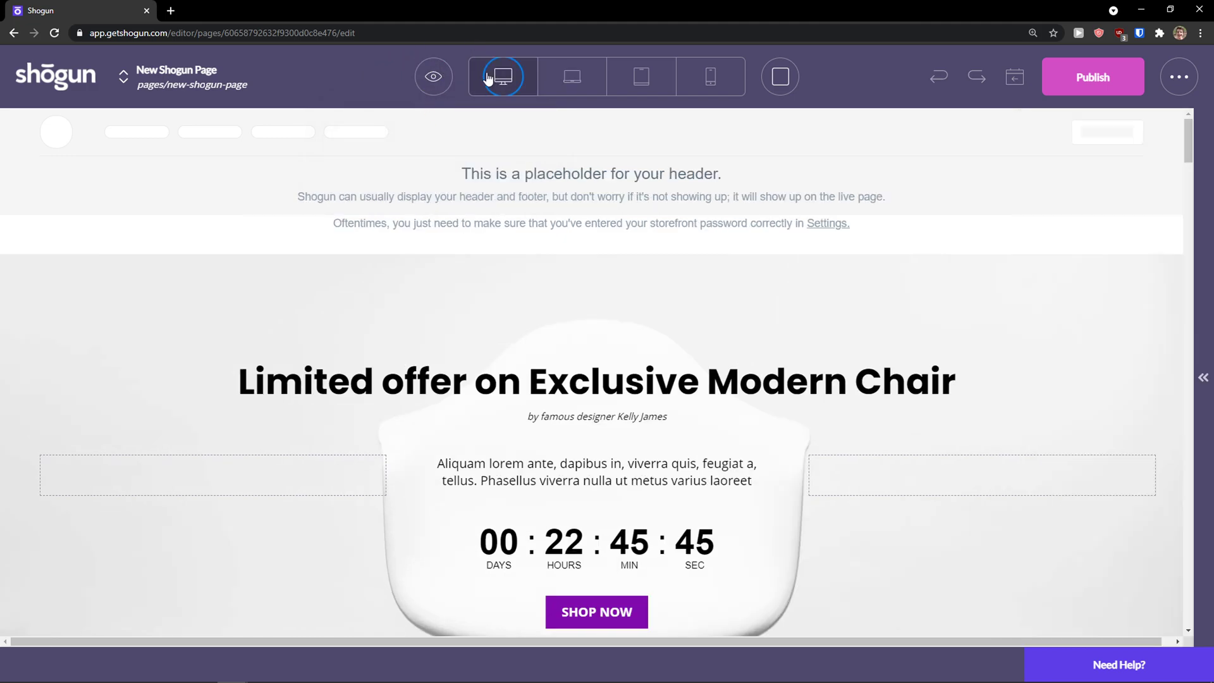
left_click(570, 86)
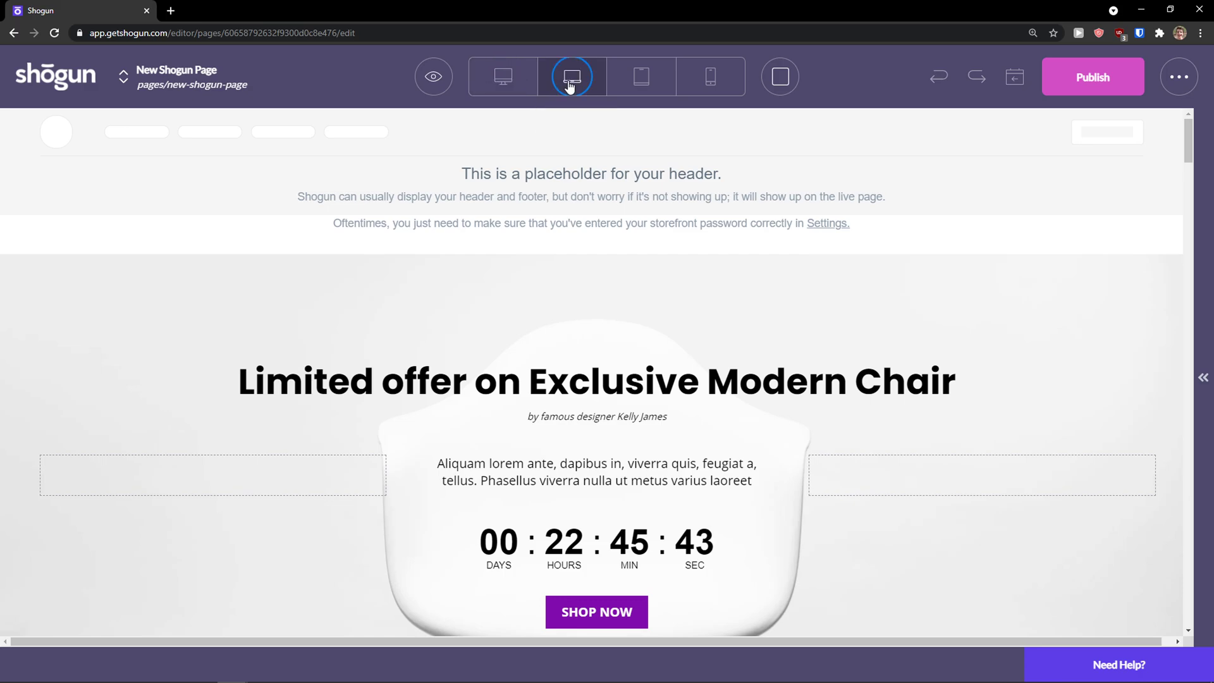
left_click(642, 83)
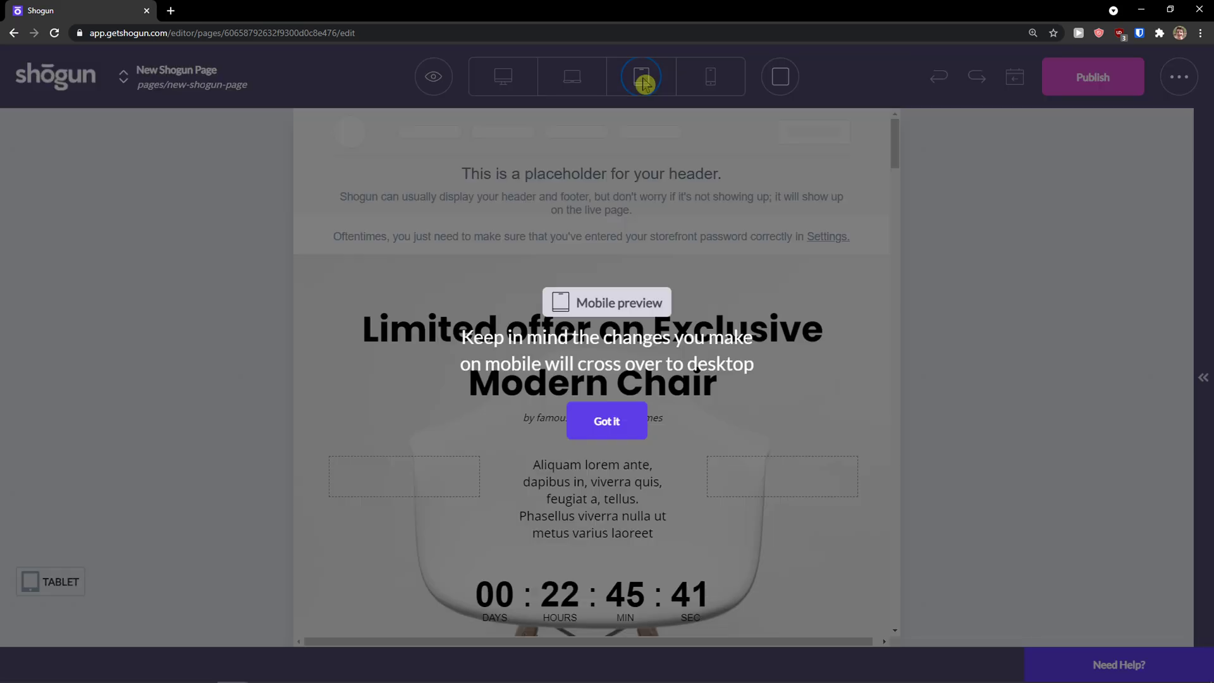
left_click(600, 432)
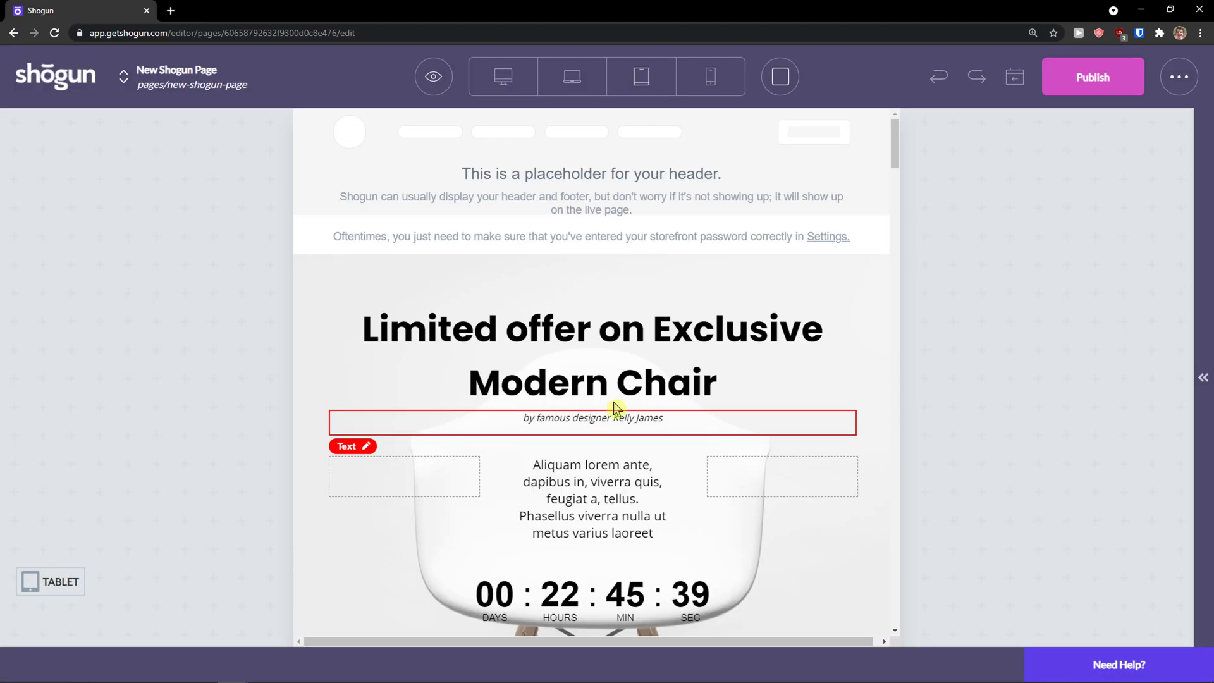
left_click(720, 81)
scroll(619, 245, "down", 5)
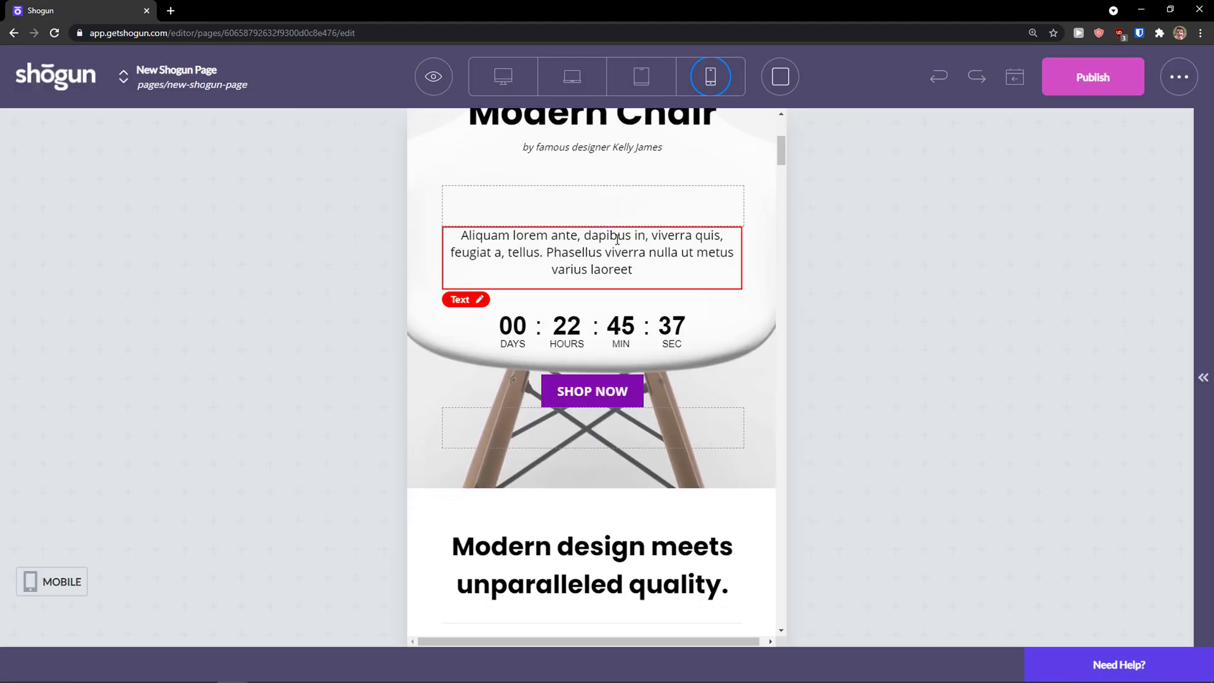
scroll(631, 241, "up", 5)
left_click(570, 83)
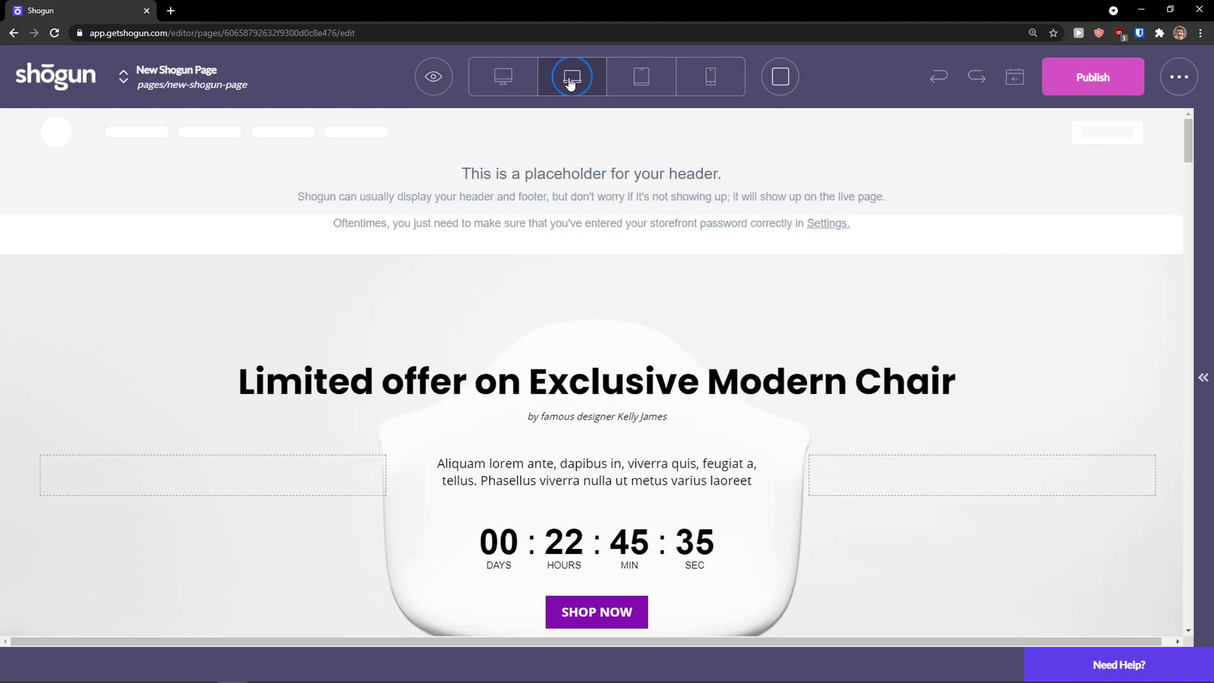
scroll(537, 233, "down", 3)
scroll(920, 282, "up", 1)
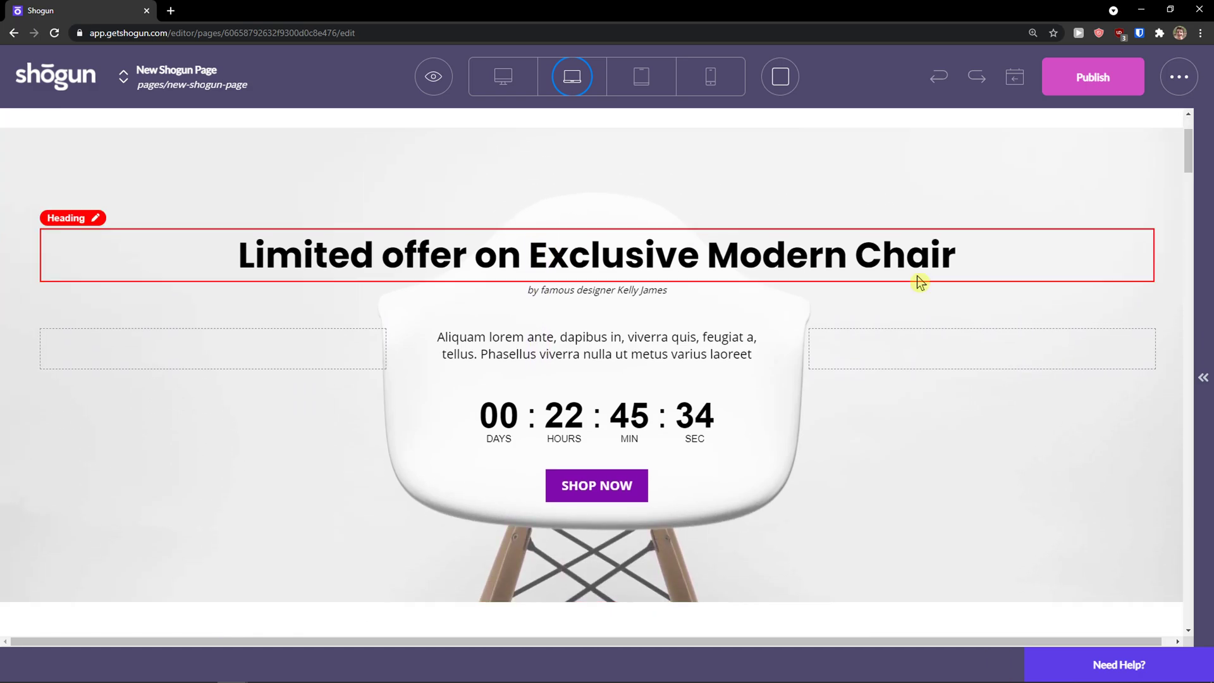
Step: Show the Build panel and scroll past Shopify, Forms and Social to the Structural contact blocks
left_click(1205, 382)
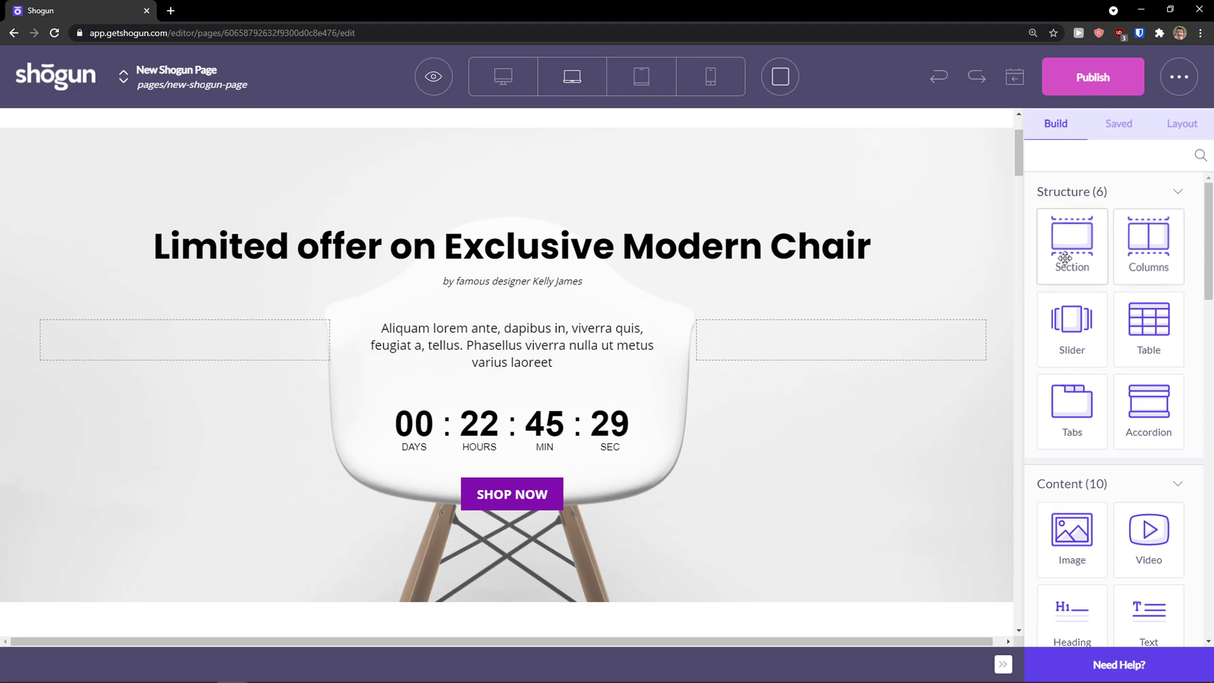
scroll(1068, 266, "down", 1)
scroll(781, 282, "up", 2)
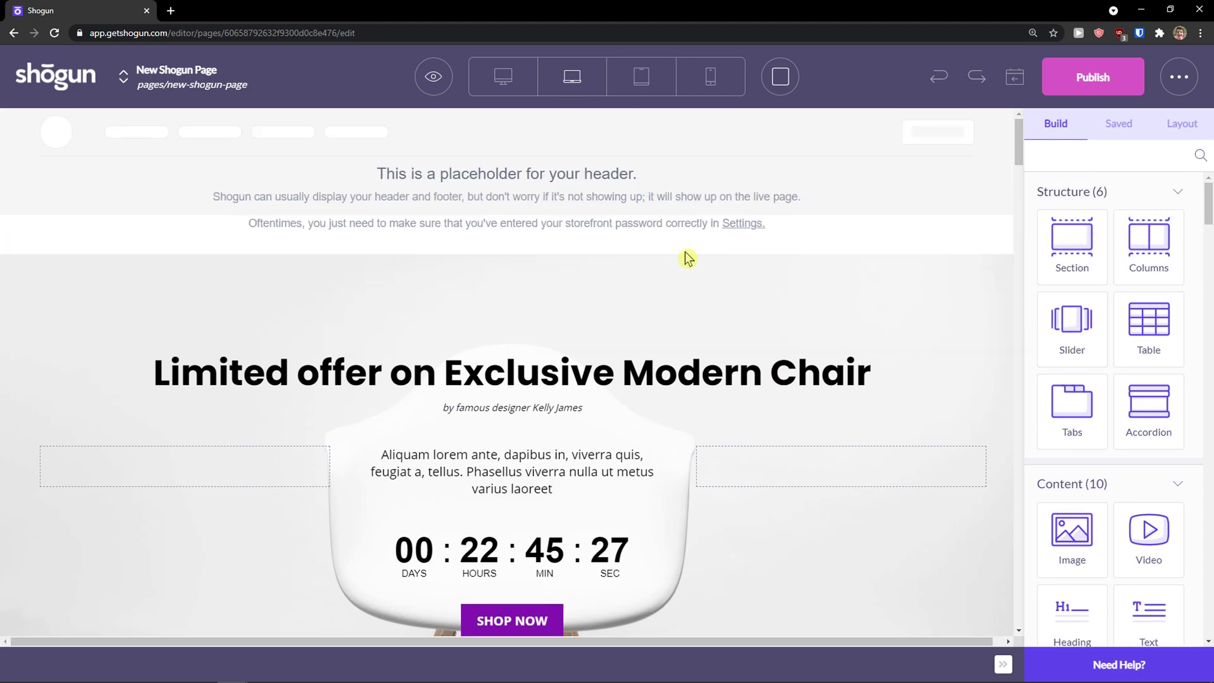
scroll(695, 272, "down", 3)
scroll(695, 303, "down", 2)
scroll(658, 360, "up", 3)
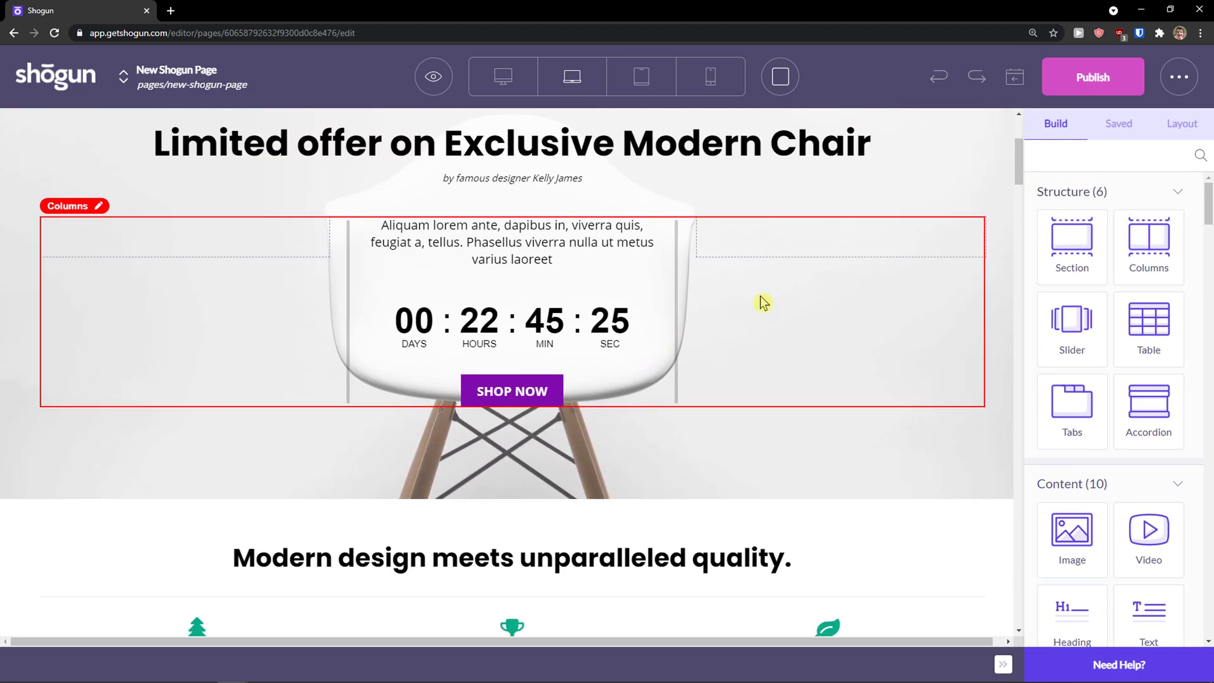
scroll(759, 306, "down", 4)
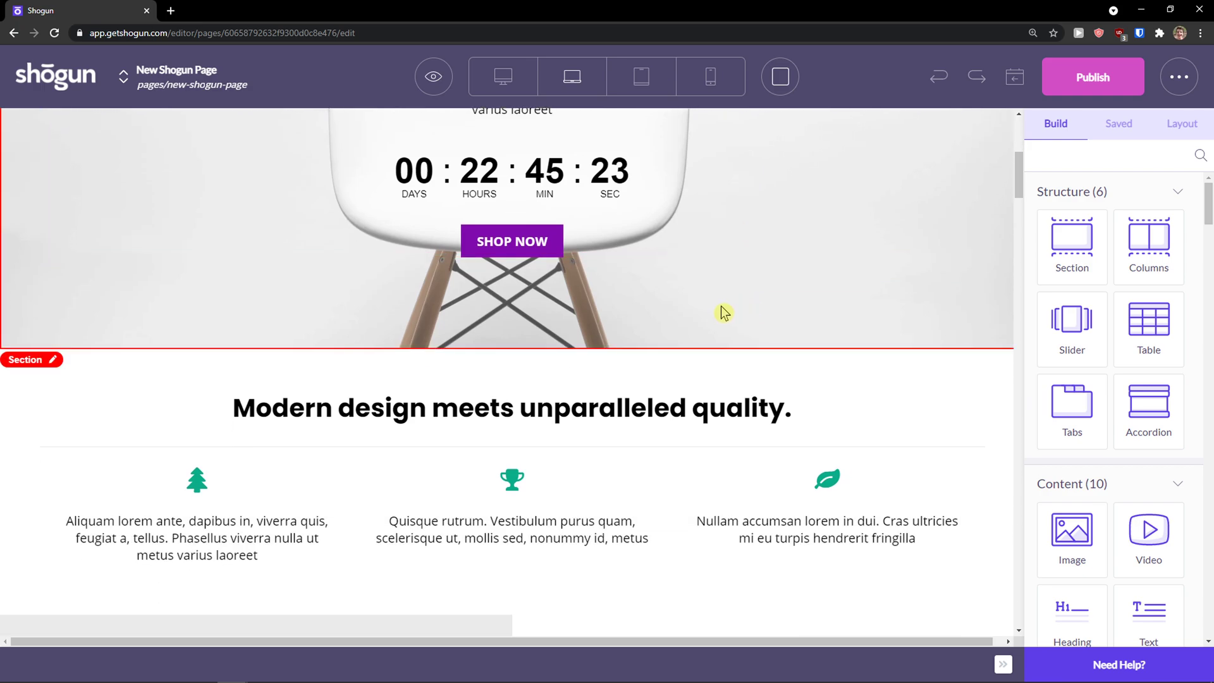
scroll(443, 352, "down", 1)
scroll(466, 322, "up", 2)
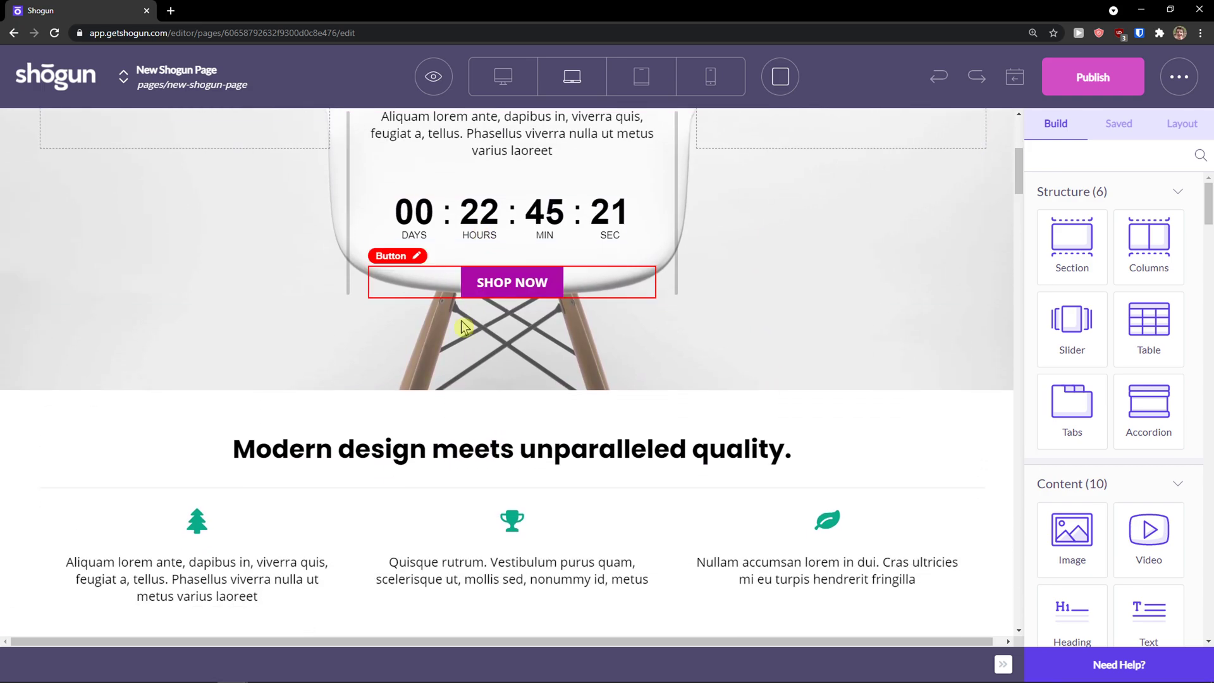
scroll(301, 452, "down", 2)
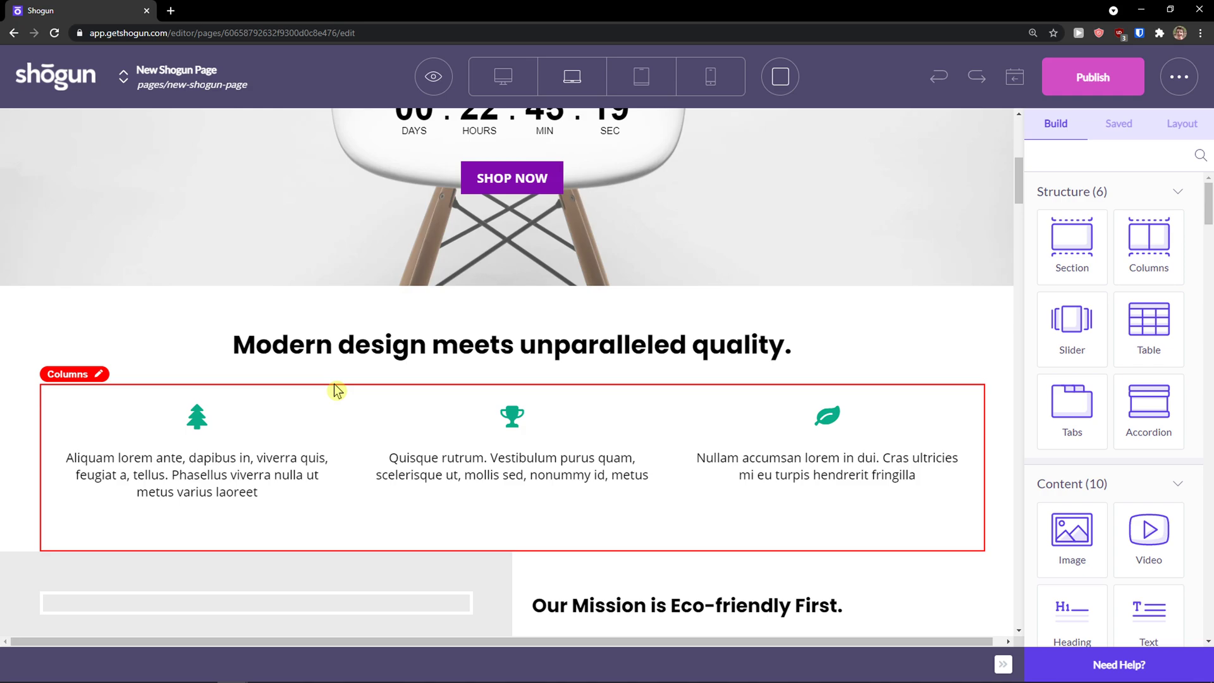
scroll(1111, 317, "down", 2)
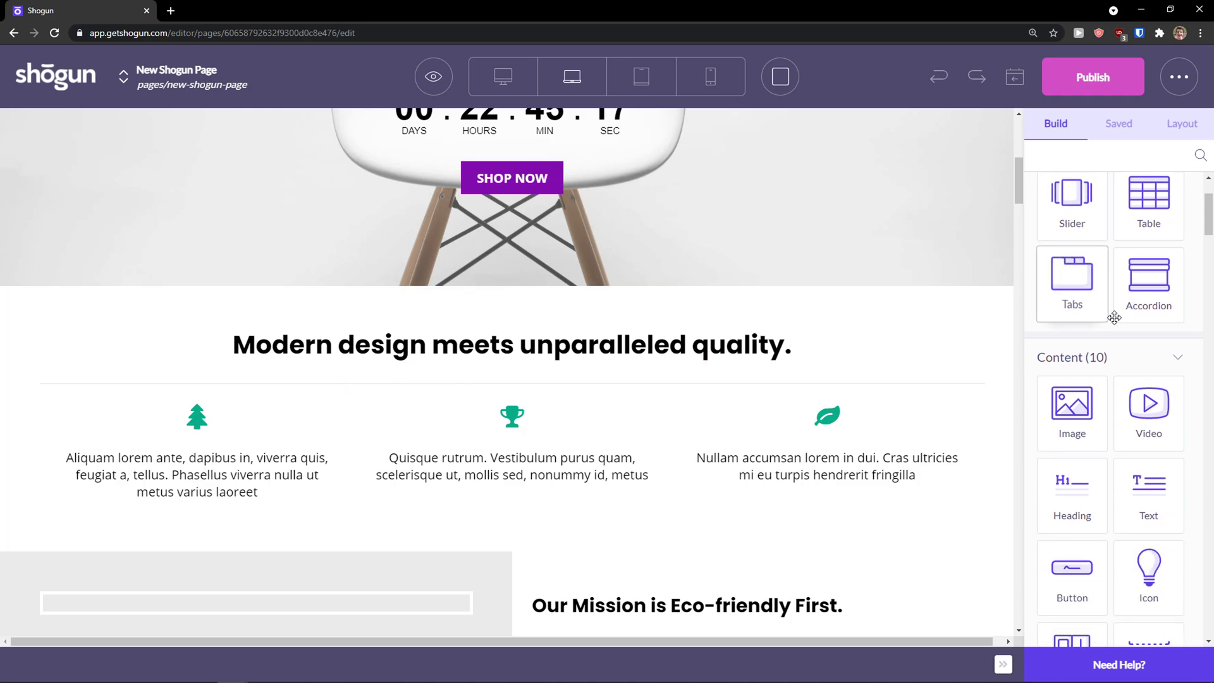
scroll(1209, 215, "up", 2)
scroll(1199, 201, "down", 5)
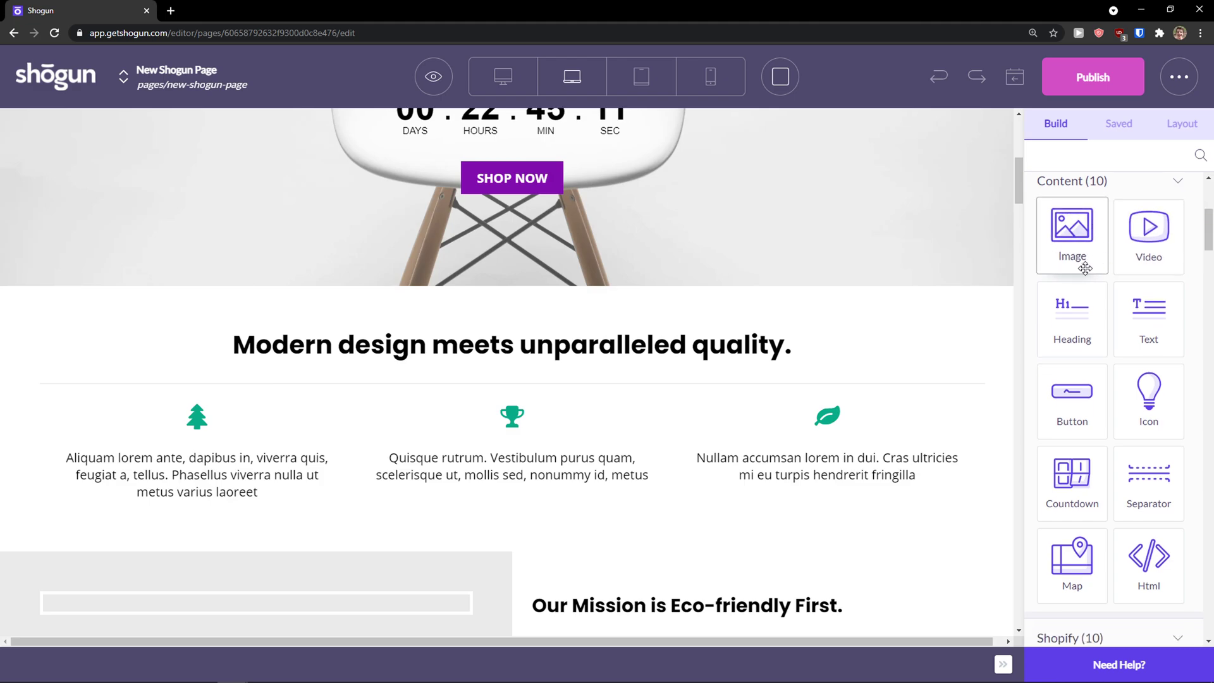
scroll(1078, 313, "down", 2)
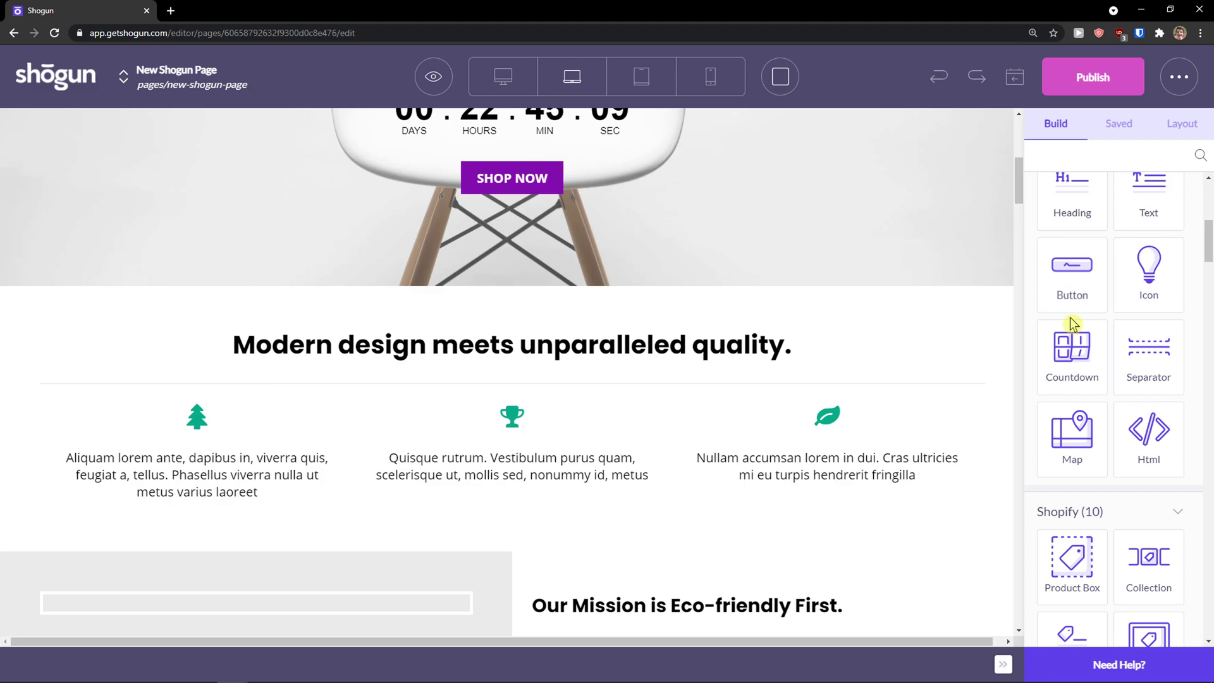
scroll(1067, 322, "down", 3)
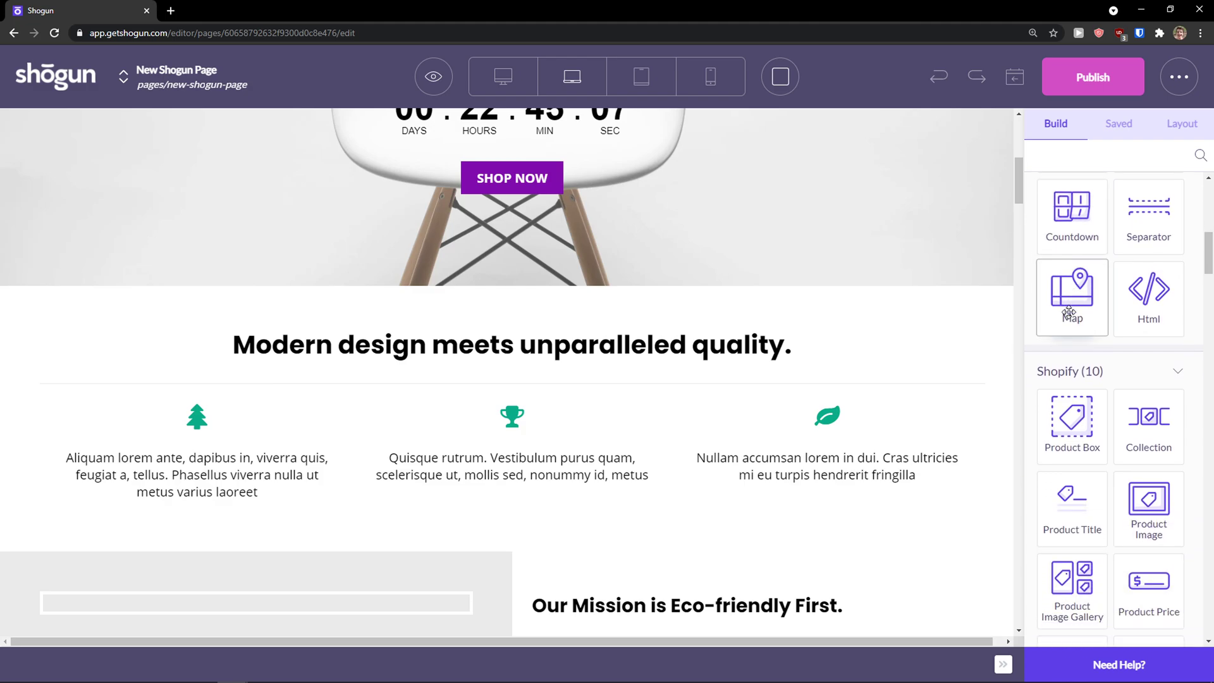
scroll(1062, 316, "down", 2)
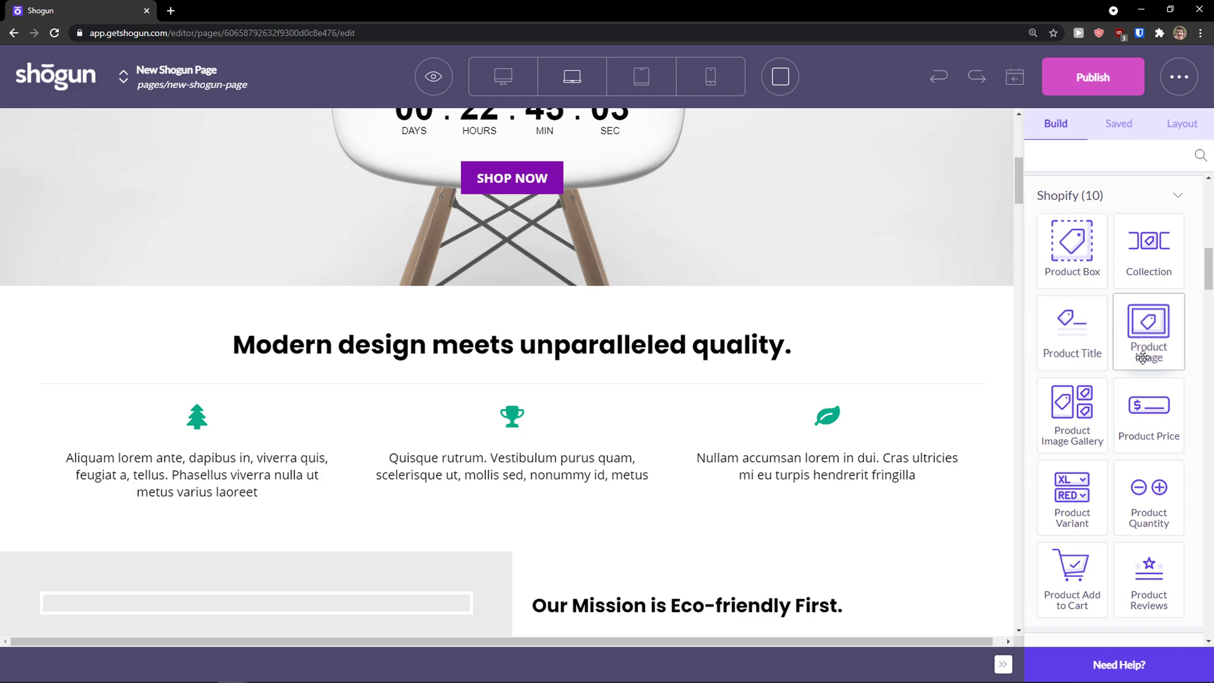
scroll(1132, 367, "down", 1)
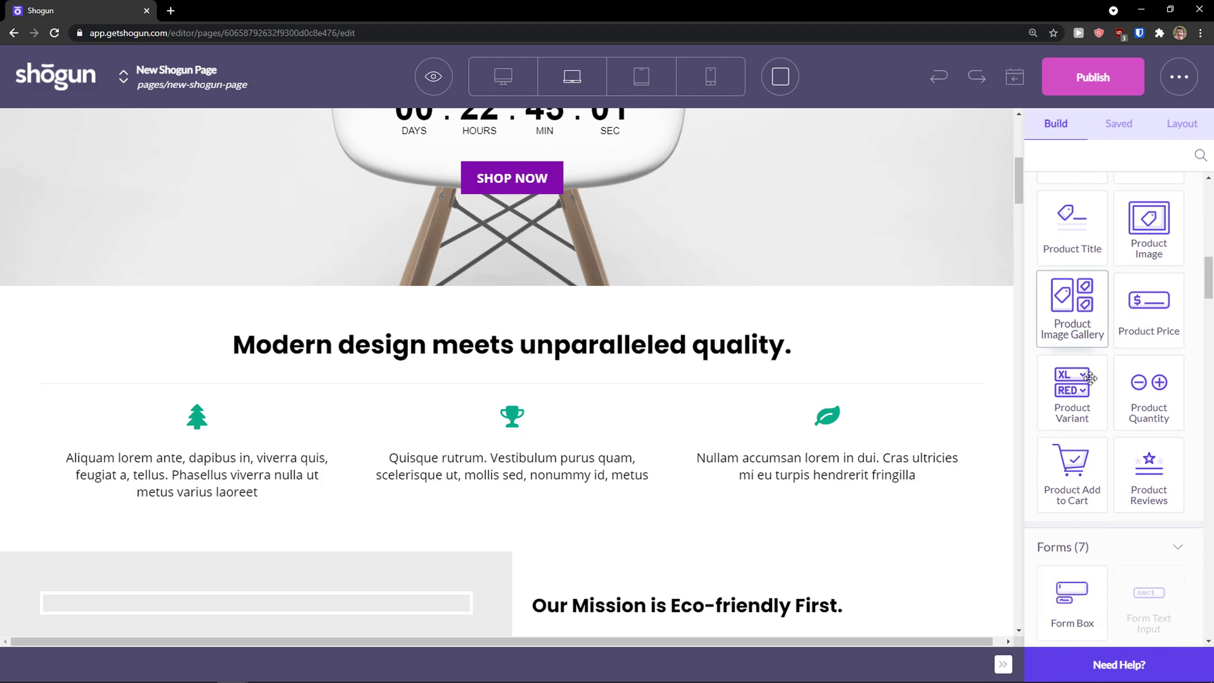
scroll(1086, 373, "down", 4)
scroll(1083, 366, "down", 2)
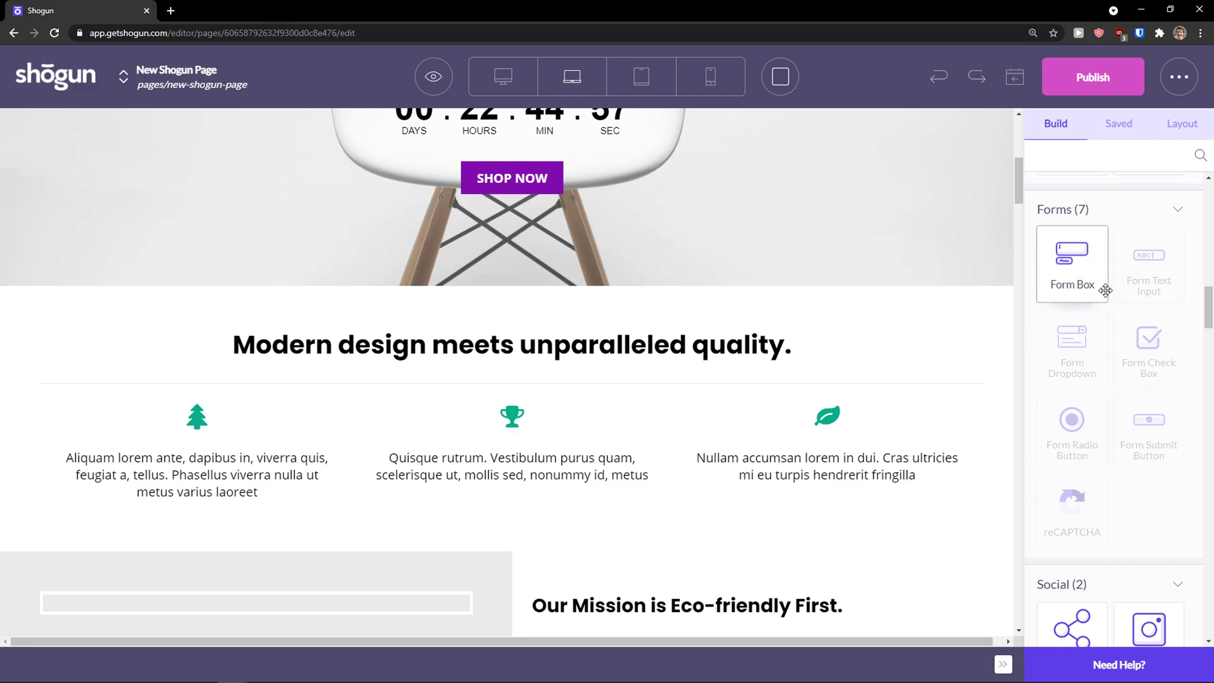
scroll(1105, 290, "down", 7)
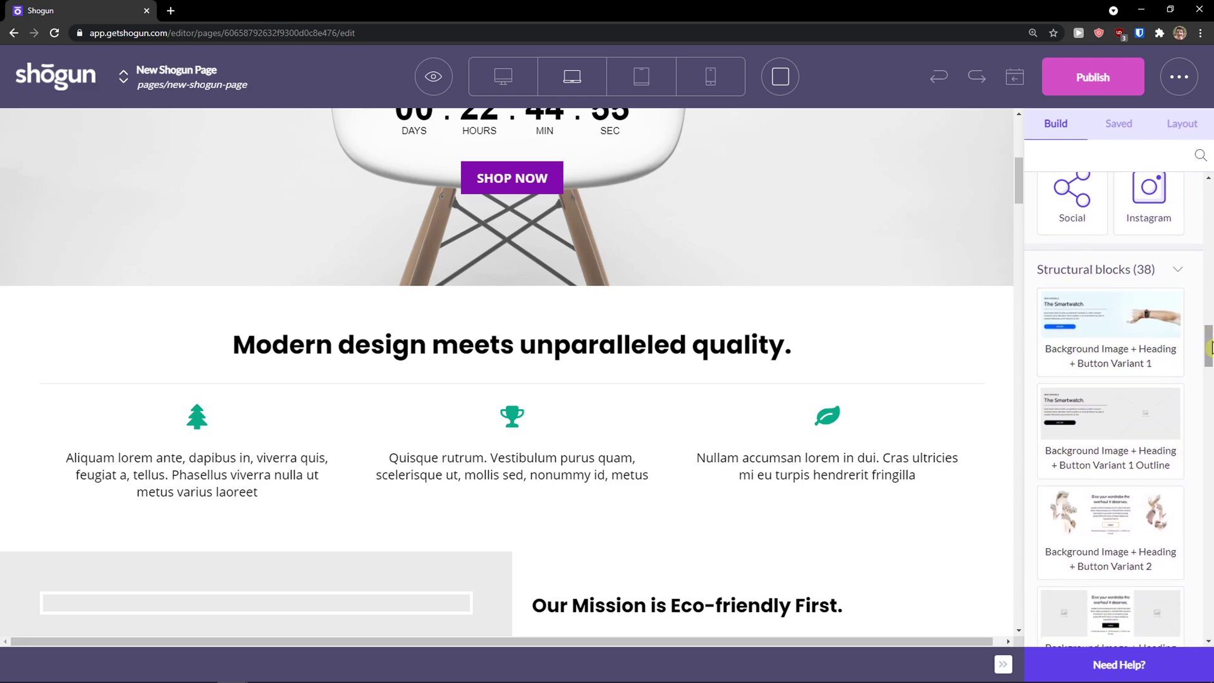
left_click_drag(1209, 346, 1208, 416)
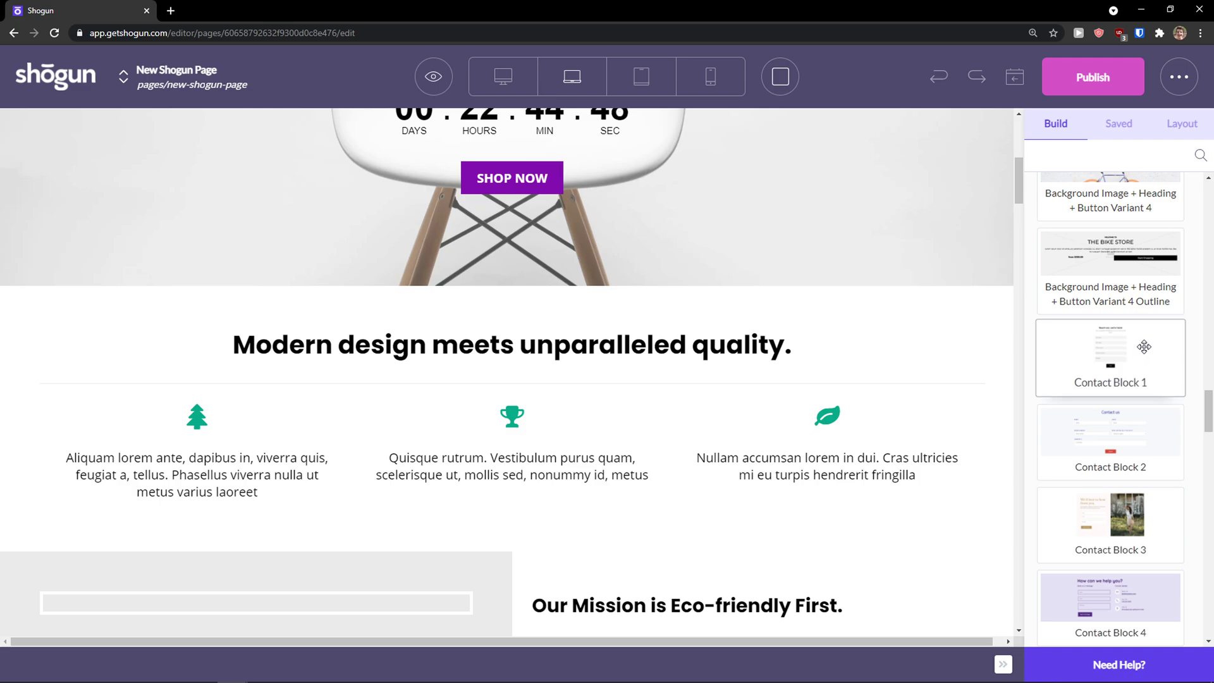
Step: Place Contact Block 1 ('Reach out, we're here!') below the chair hero, then return to the Build list
left_click_drag(1029, 370, 630, 321)
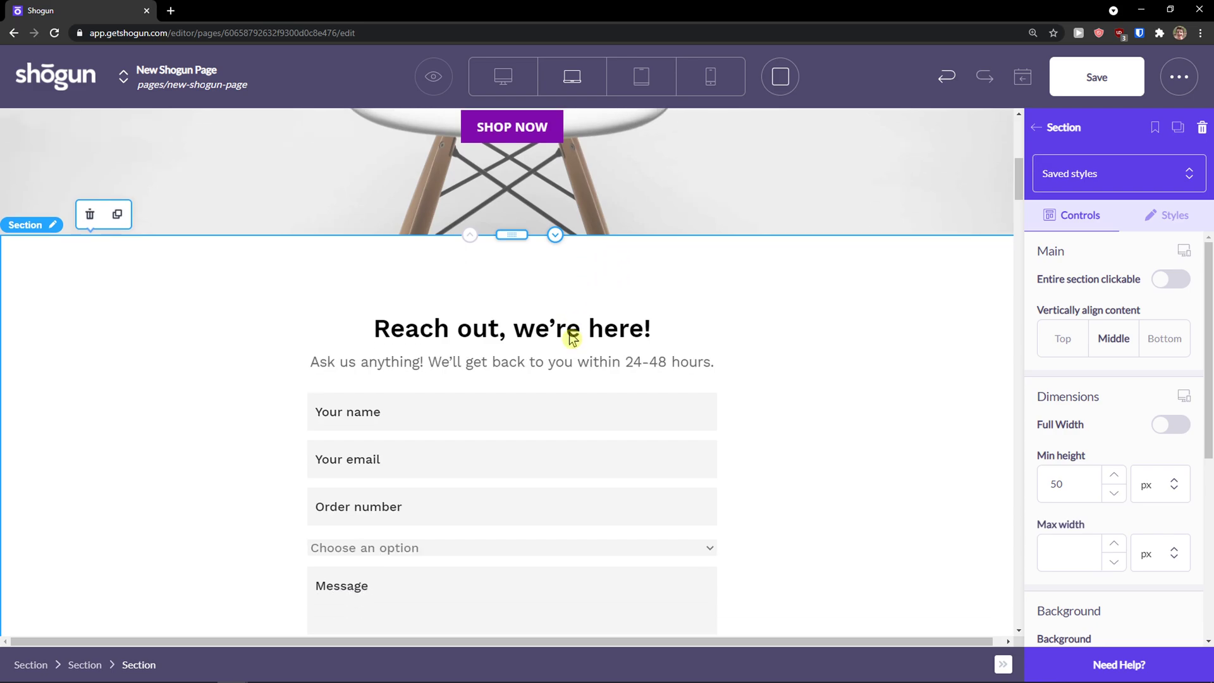
scroll(610, 379, "down", 2)
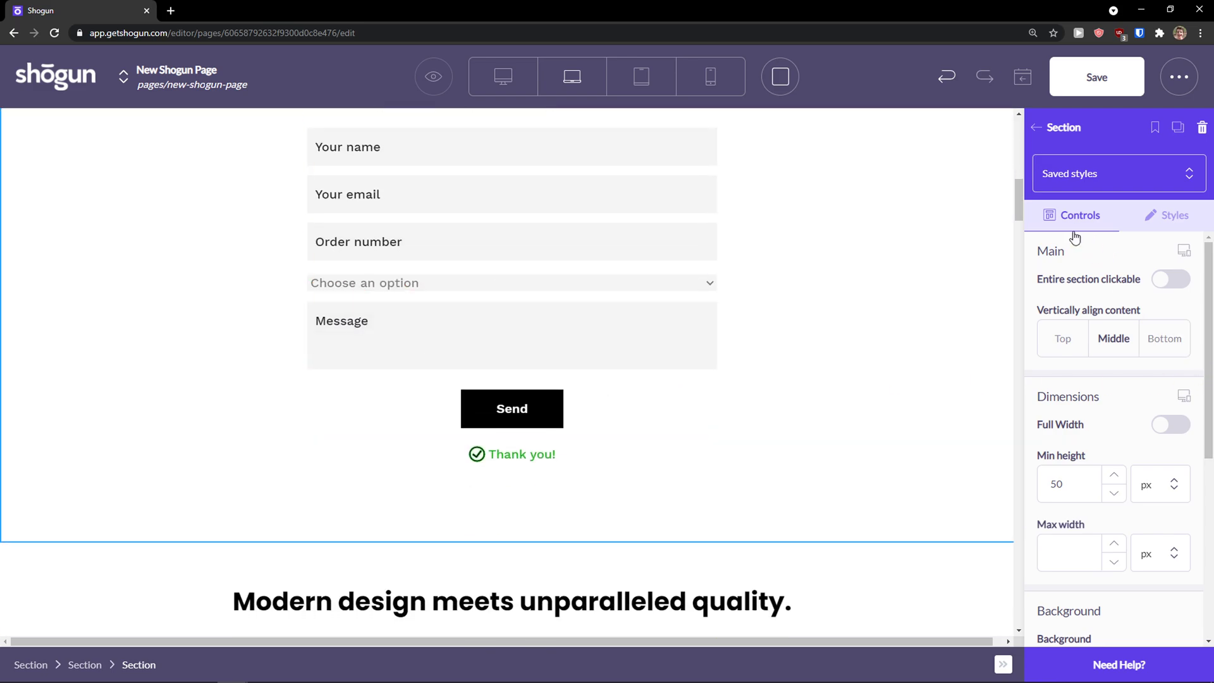
scroll(897, 293, "up", 2)
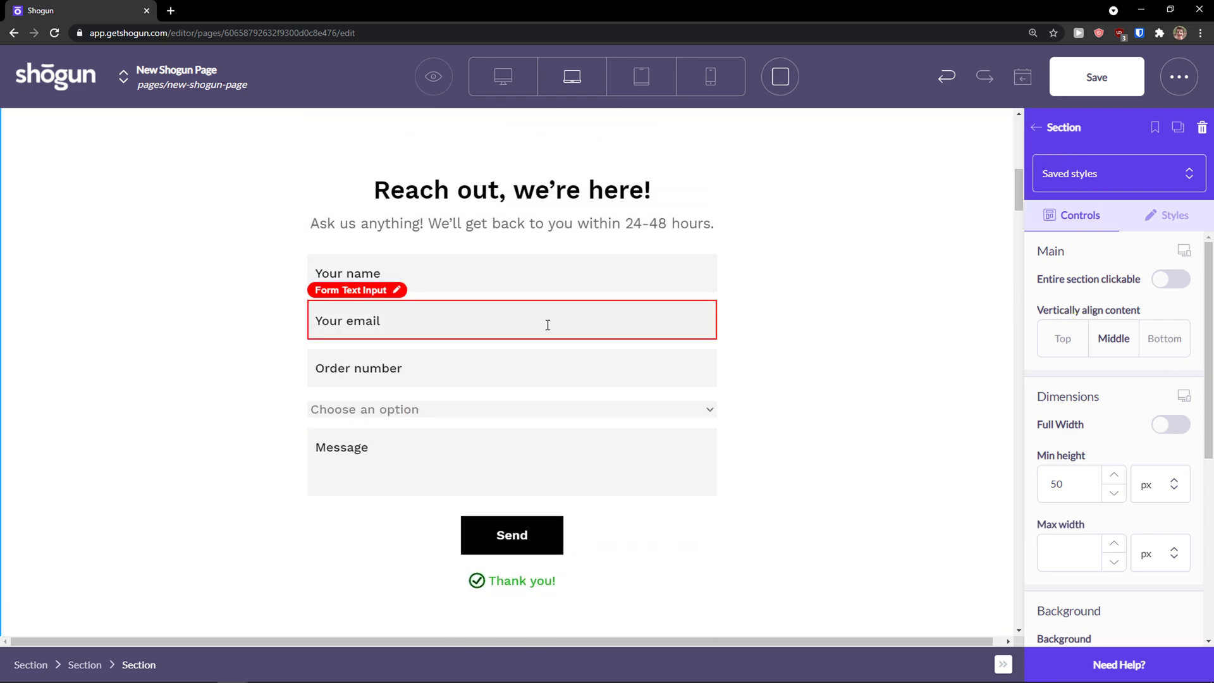
scroll(495, 471, "up", 2)
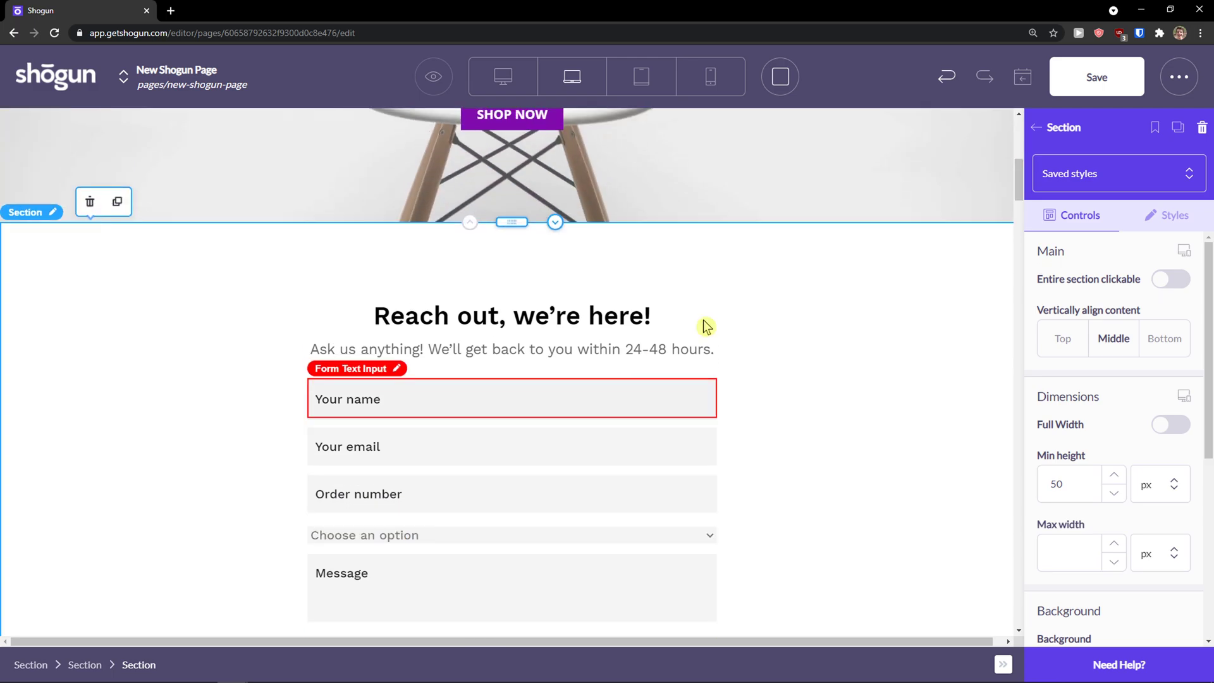
left_click(1034, 133)
mouse_move(1209, 202)
left_mouse_down()
mouse_move(1207, 598)
mouse_move(1207, 193)
left_mouse_up()
Step: Insert a new empty section from the Build panel above the footer
scroll(1197, 564, "up", 4)
scroll(1197, 565, "up", 1)
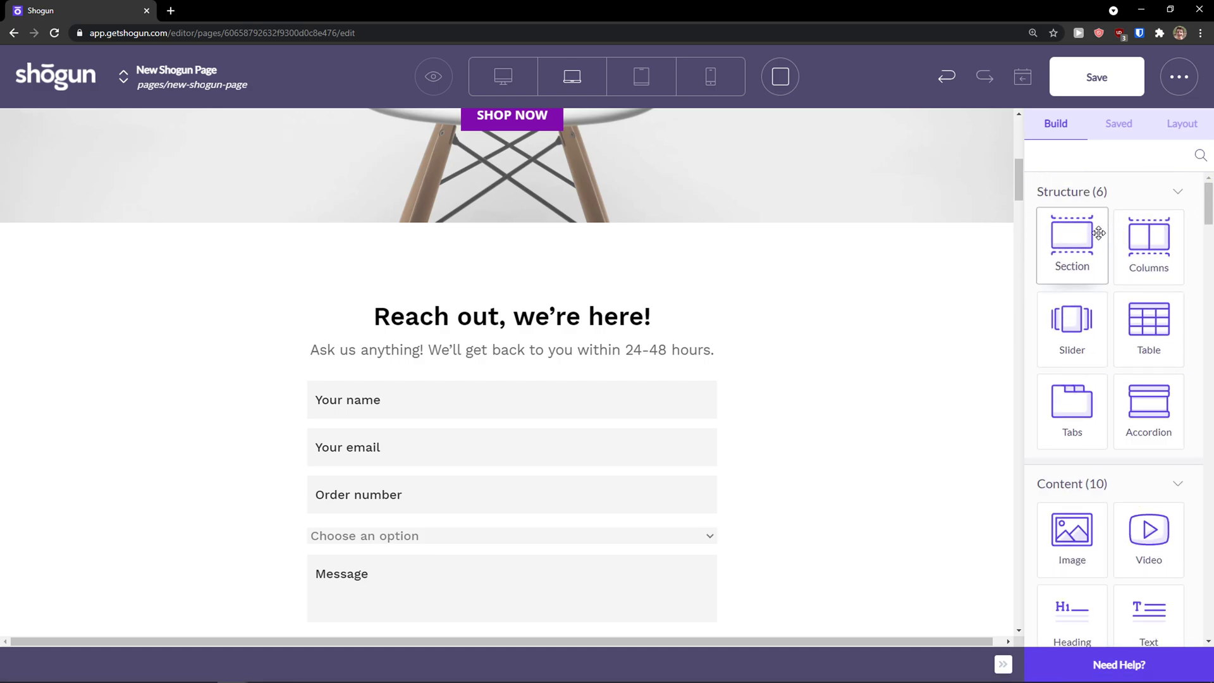
scroll(791, 342, "down", 7)
scroll(770, 354, "down", 5)
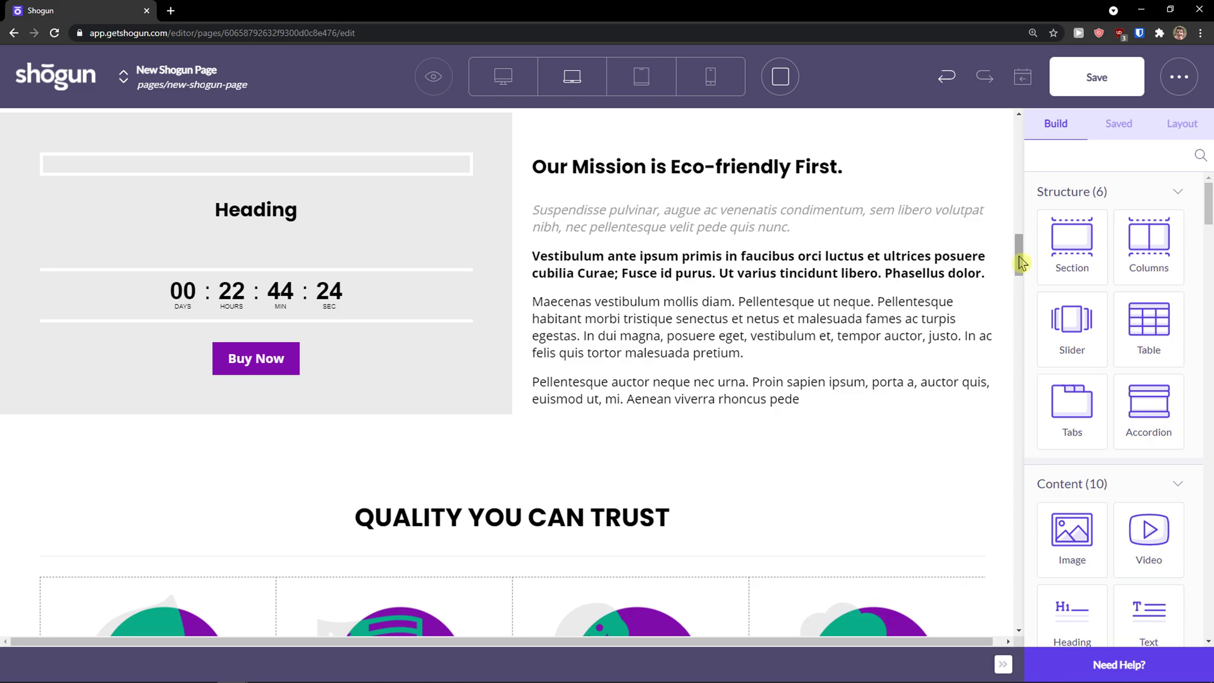
left_click_drag(1020, 259, 1026, 541)
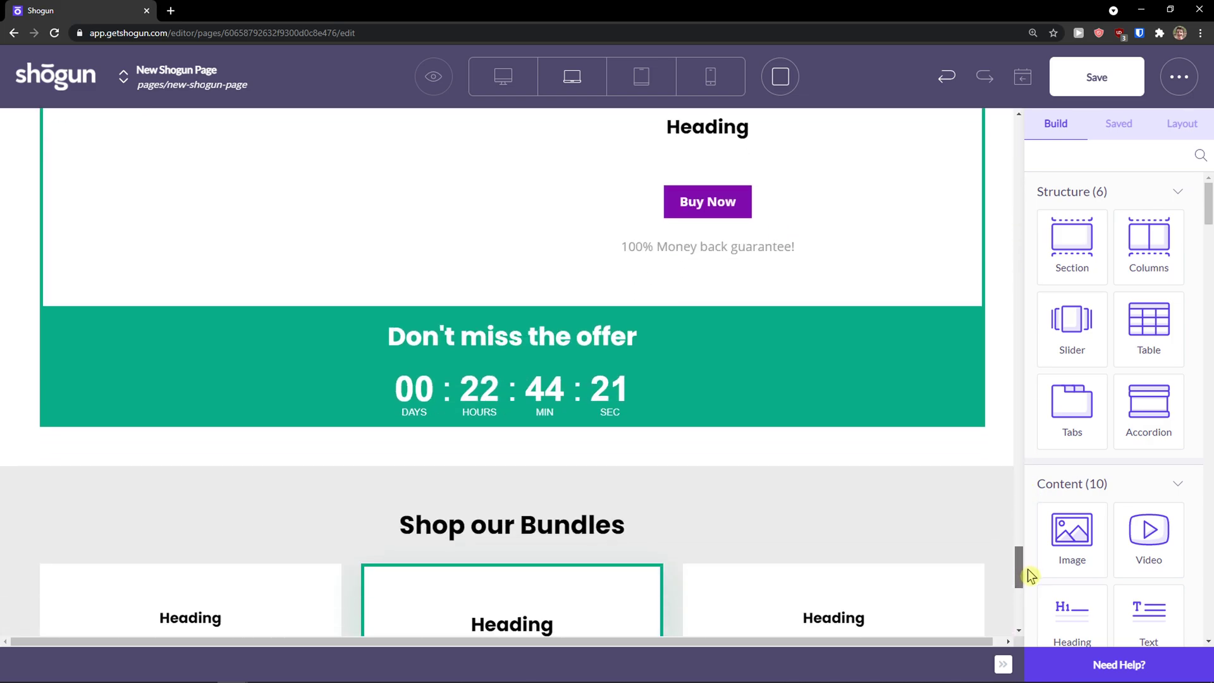
left_click_drag(1027, 569, 1030, 608)
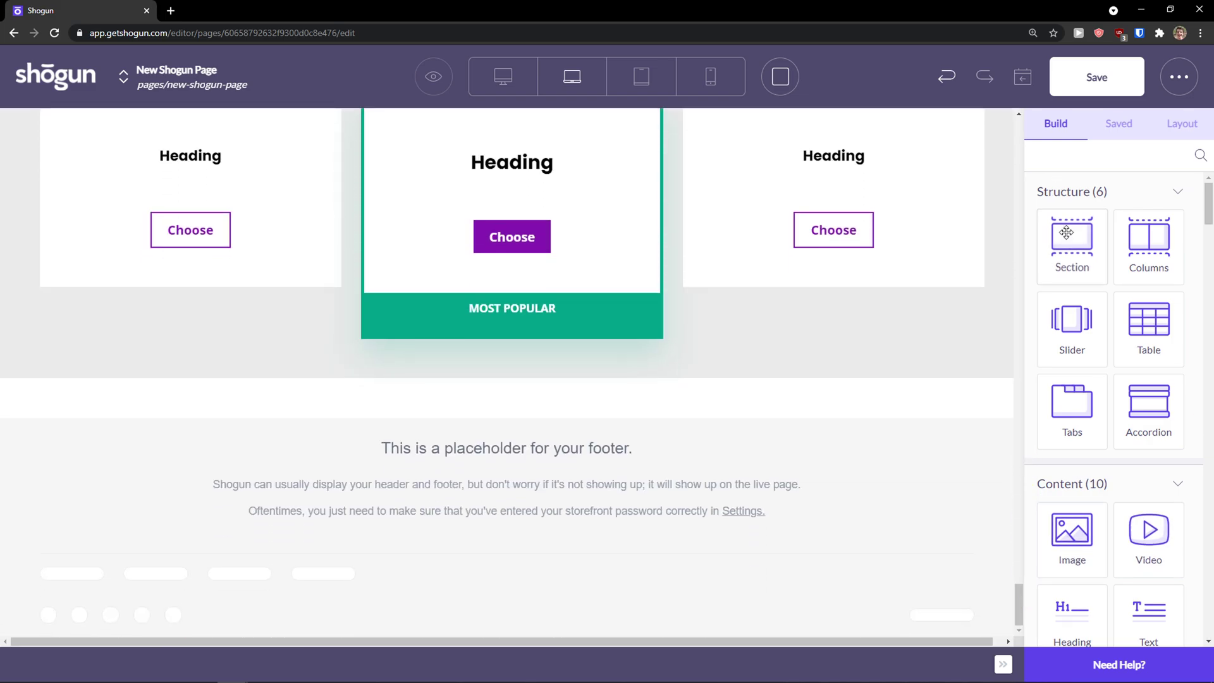
left_click_drag(1066, 233, 623, 385)
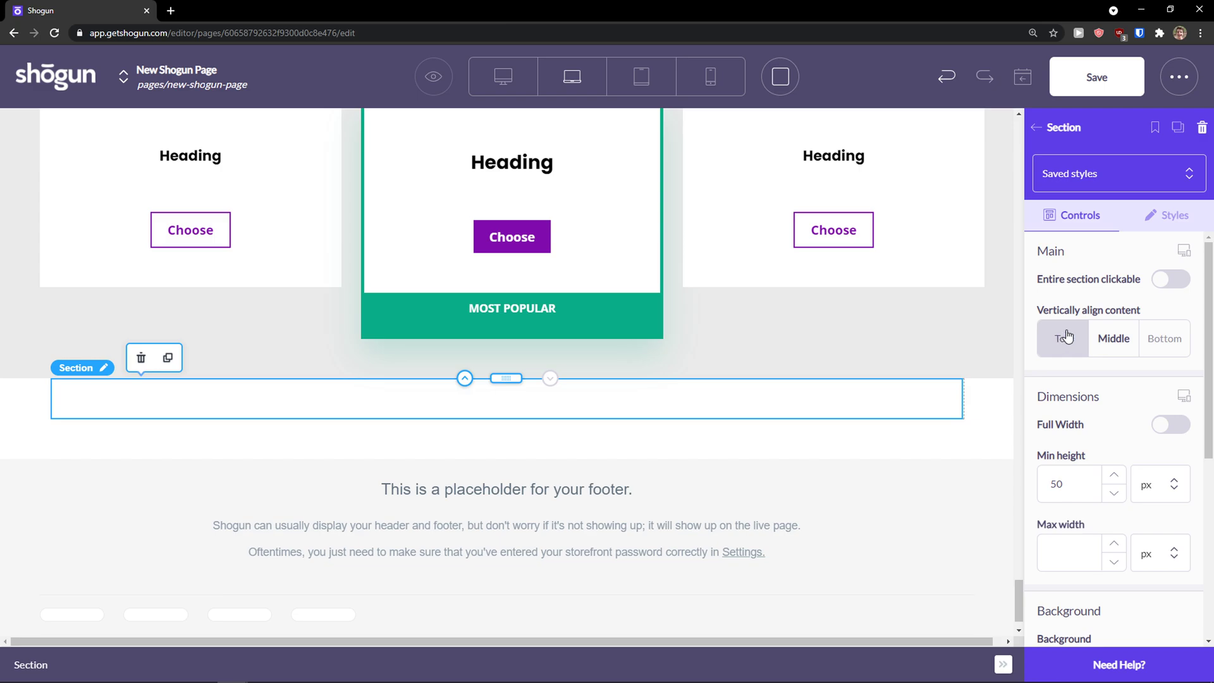
Step: Move the empty section below the 'Shop our Bundles' pricing cards and select it
scroll(1067, 335, "down", 3)
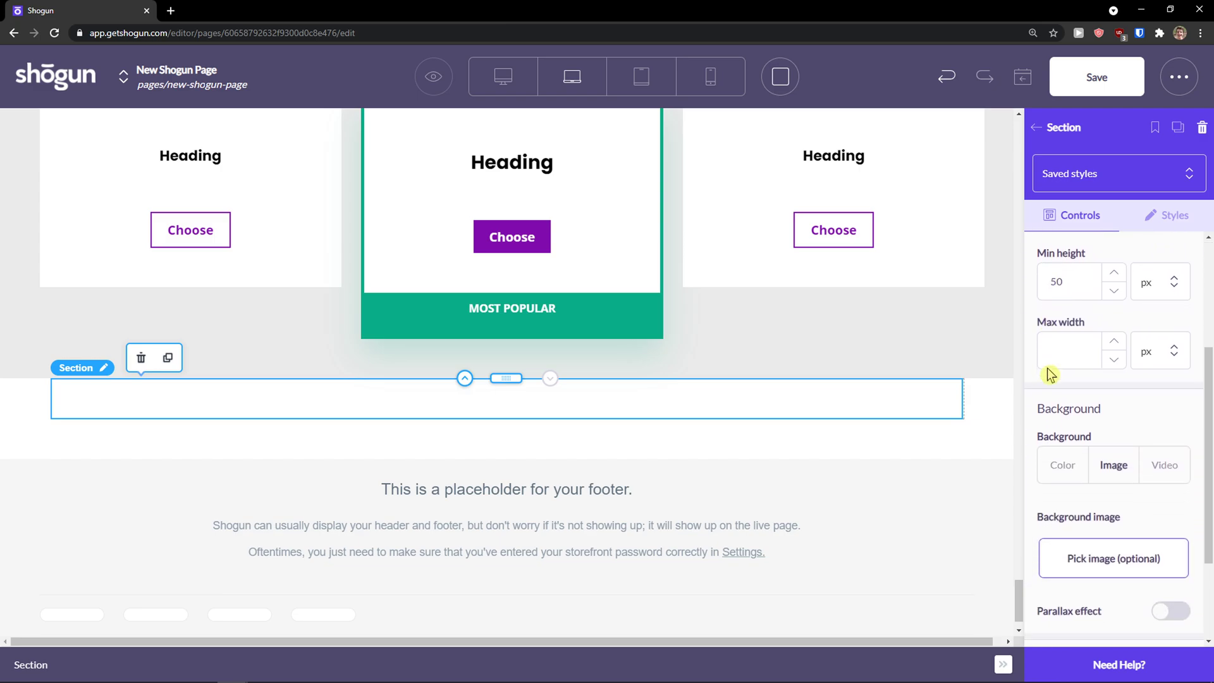
scroll(1049, 372, "down", 2)
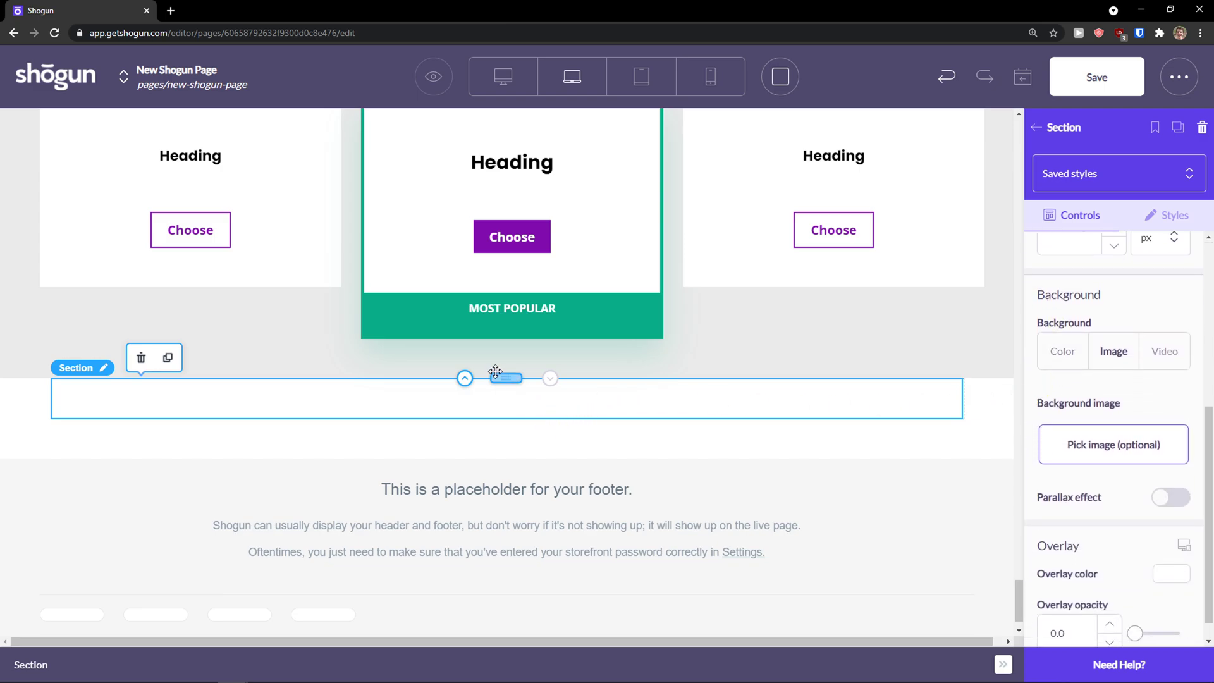
left_click_drag(495, 371, 515, 507)
scroll(506, 283, "up", 5)
scroll(620, 413, "down", 3)
left_click(541, 416)
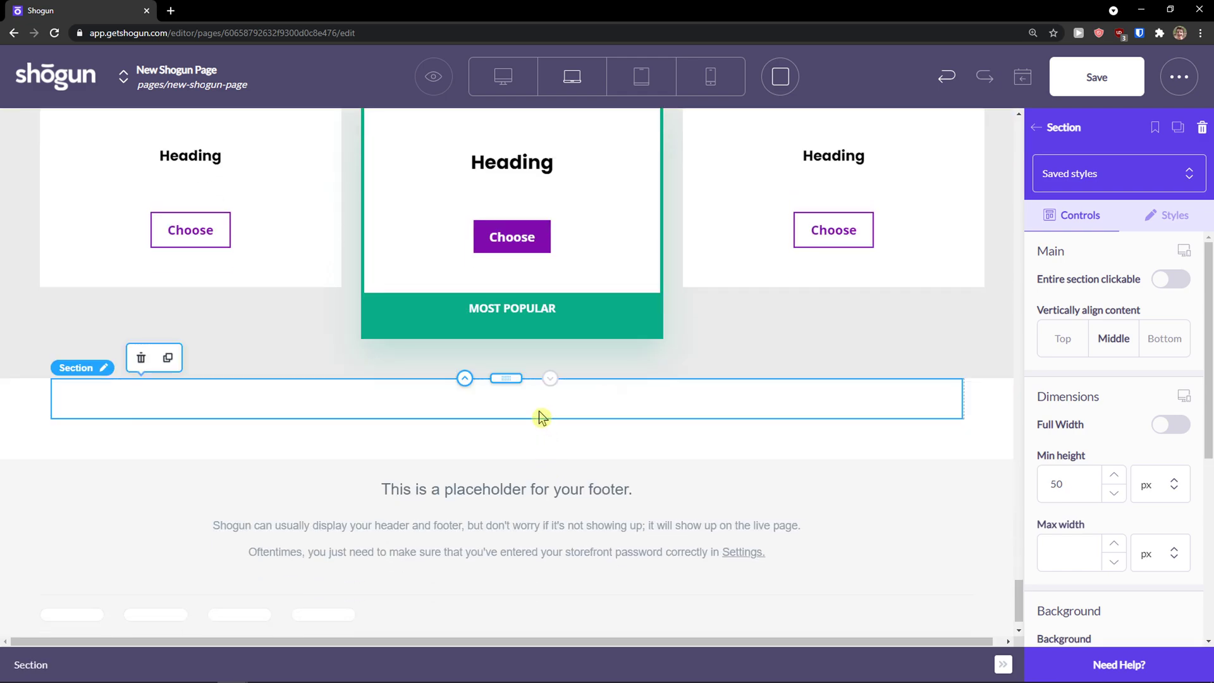
Step: Drop a Columns block into the empty section, forming a five-column row of uneven widths
left_click(1040, 125)
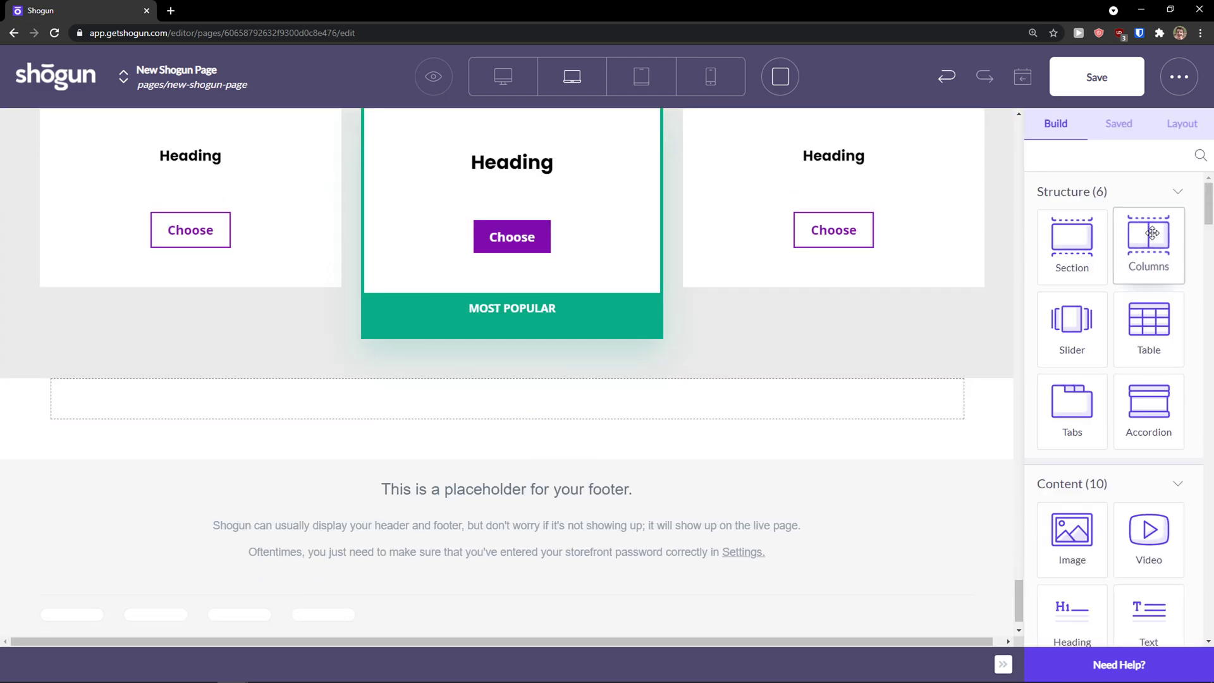
left_click_drag(1149, 244, 682, 408)
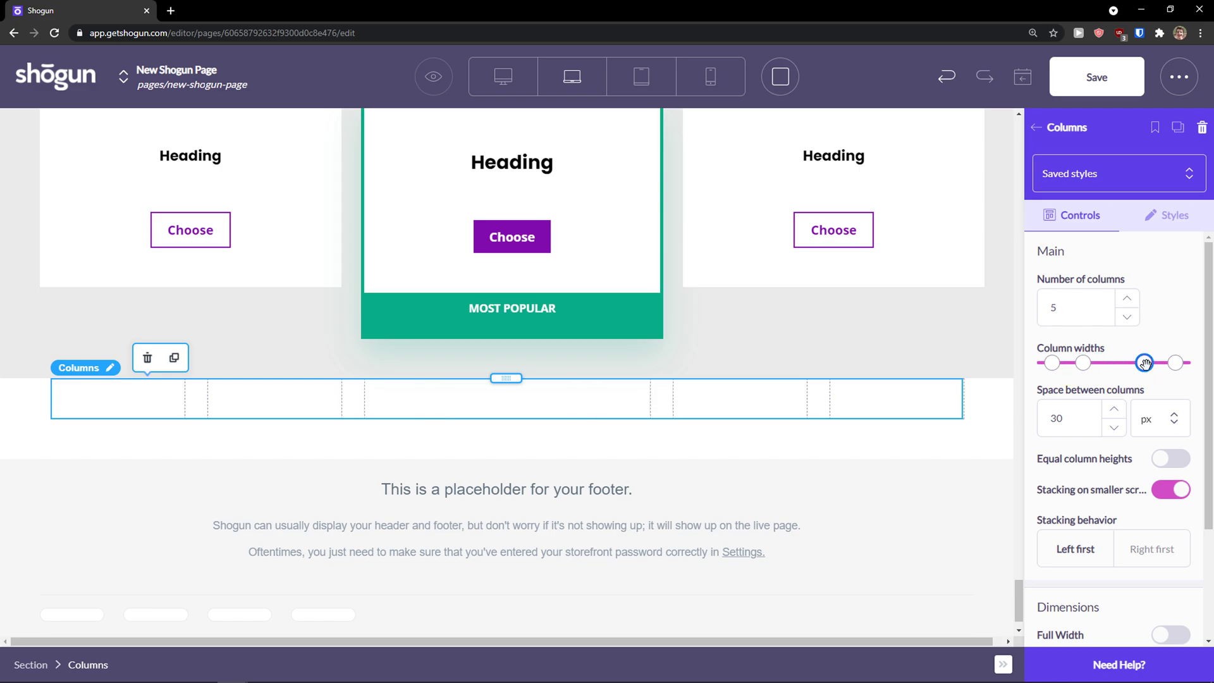
scroll(1090, 423, "down", 2)
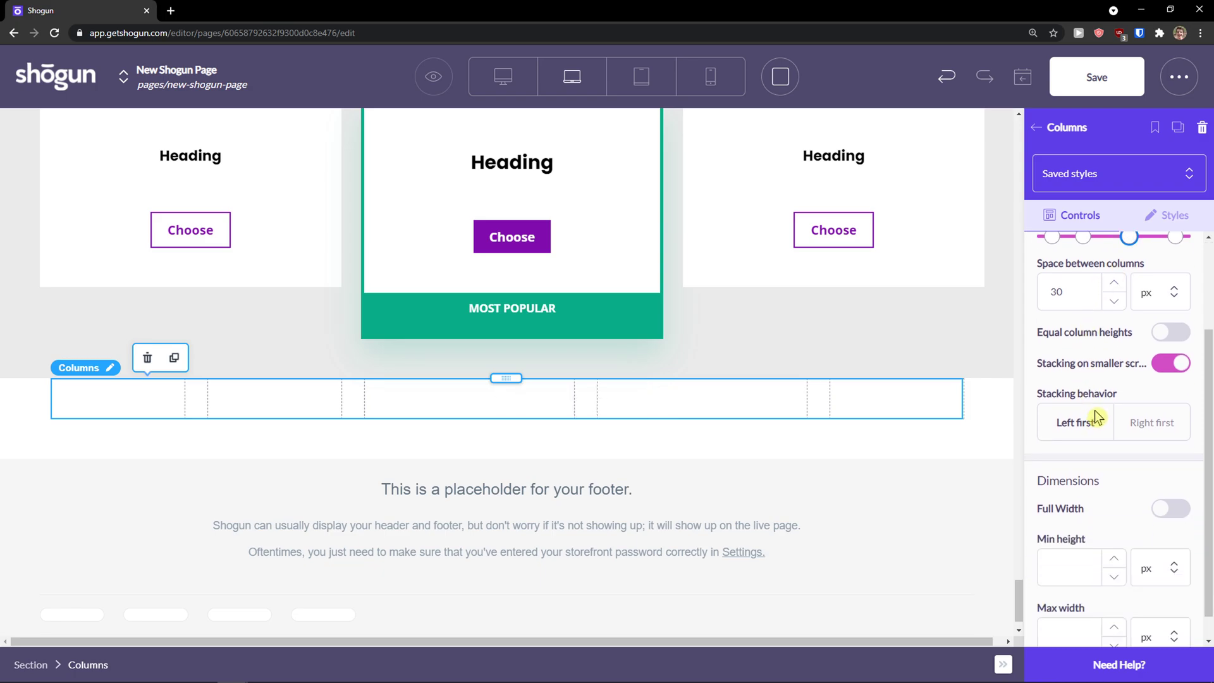
scroll(1098, 411, "up", 2)
left_click(1175, 218)
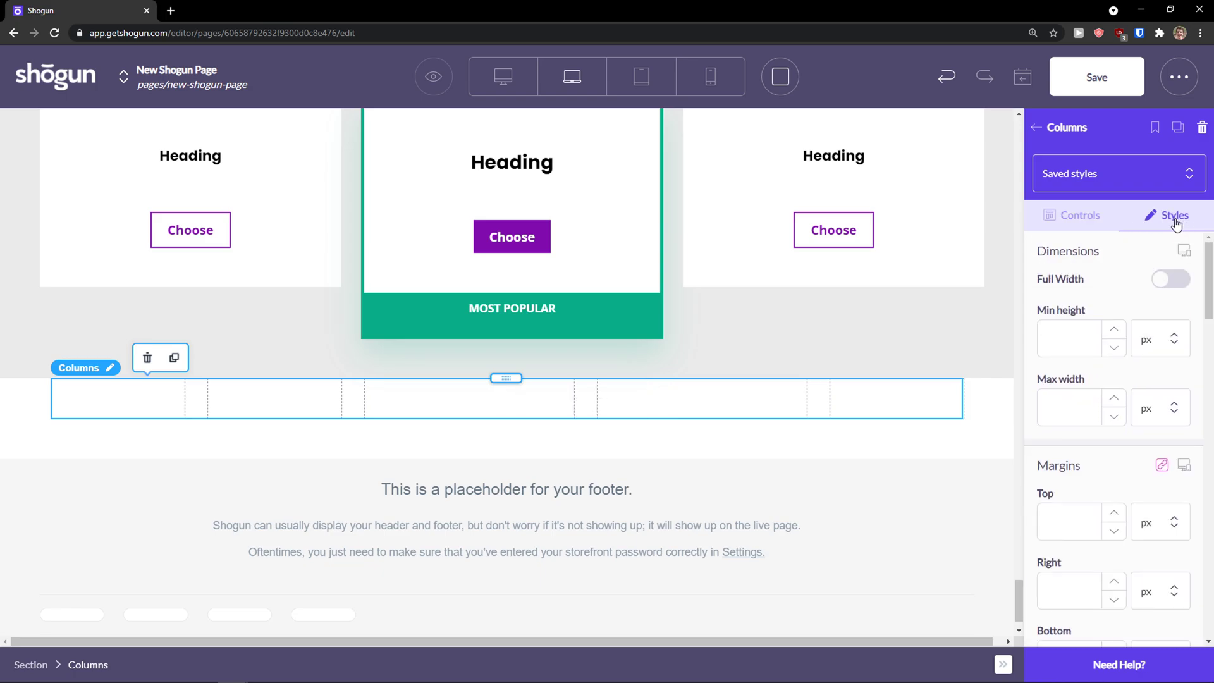
left_click(1083, 222)
left_click(1036, 128)
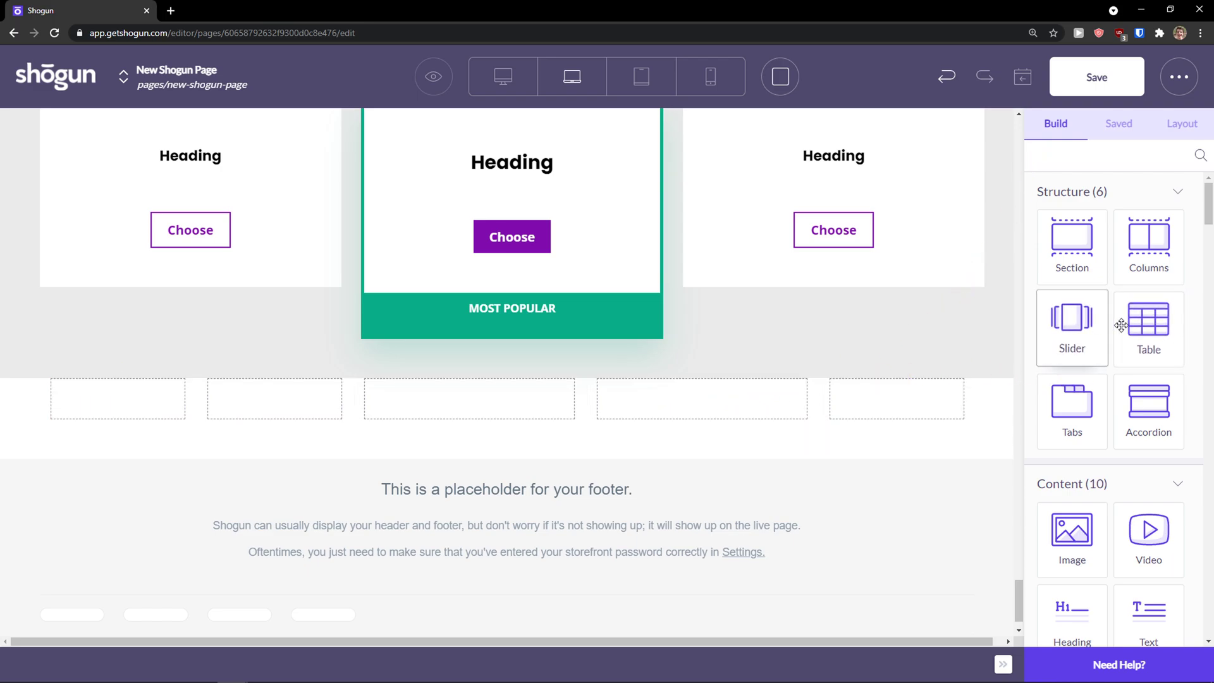
Step: Add a new section below the five-column row with a 250 px minimum height
mouse_move(1072, 321)
left_mouse_down()
mouse_move(542, 499)
mouse_move(538, 573)
mouse_move(599, 347)
mouse_move(492, 497)
mouse_move(596, 443)
mouse_move(1201, 388)
left_mouse_up()
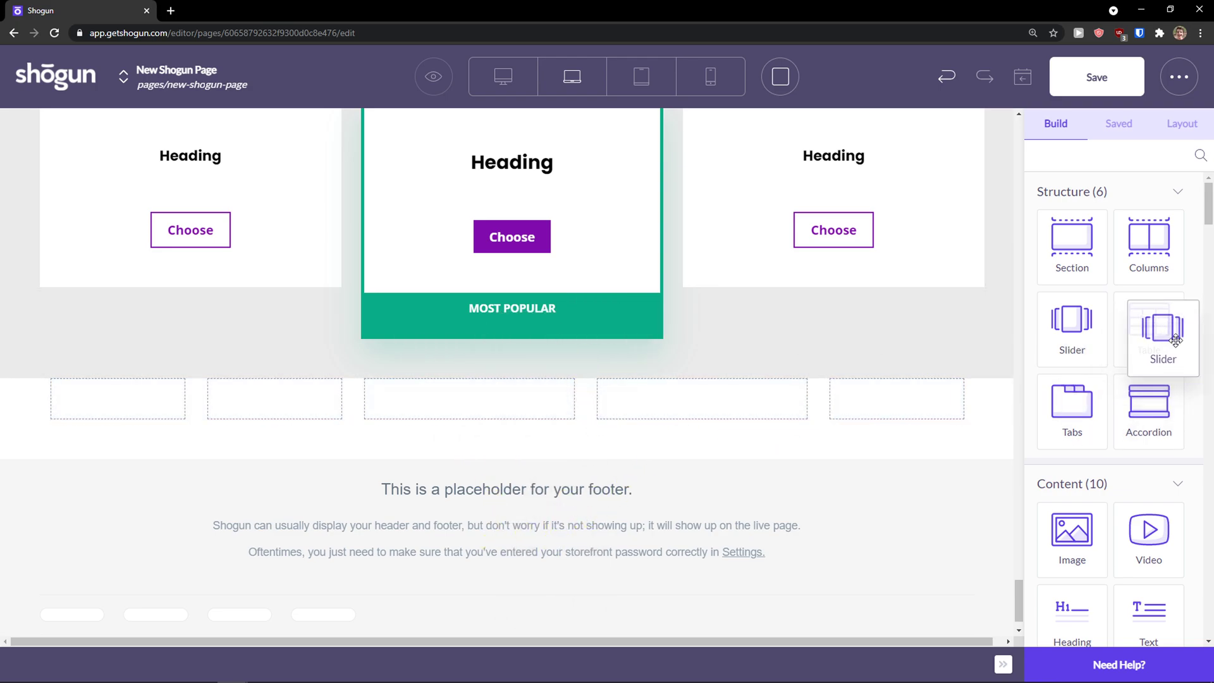
left_click_drag(1079, 247, 696, 491)
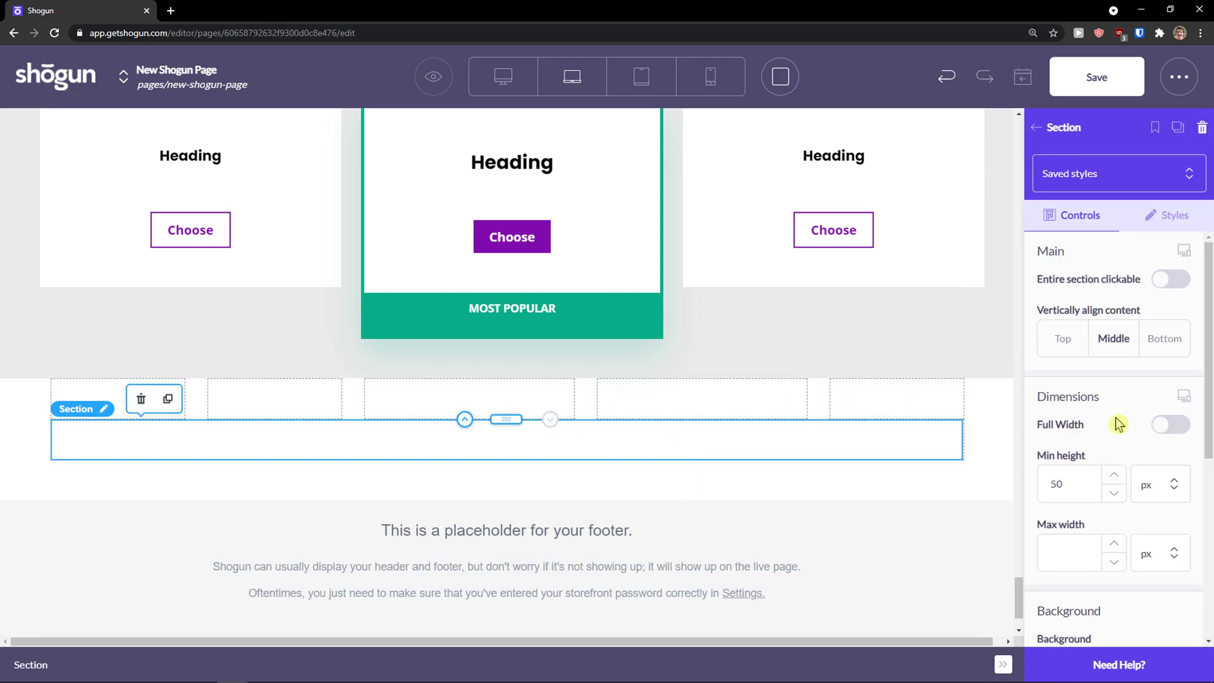
scroll(1119, 434, "down", 1)
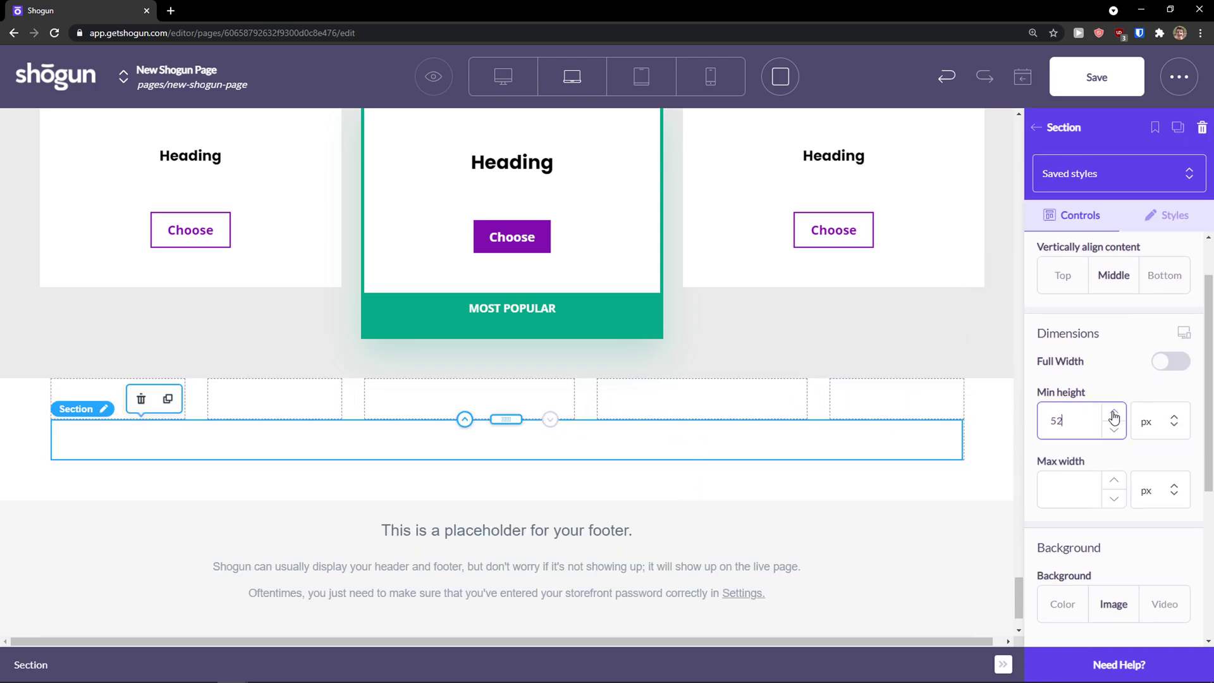
left_click(1114, 416)
left_click(1114, 415)
left_click(1114, 416)
left_click(1114, 416)
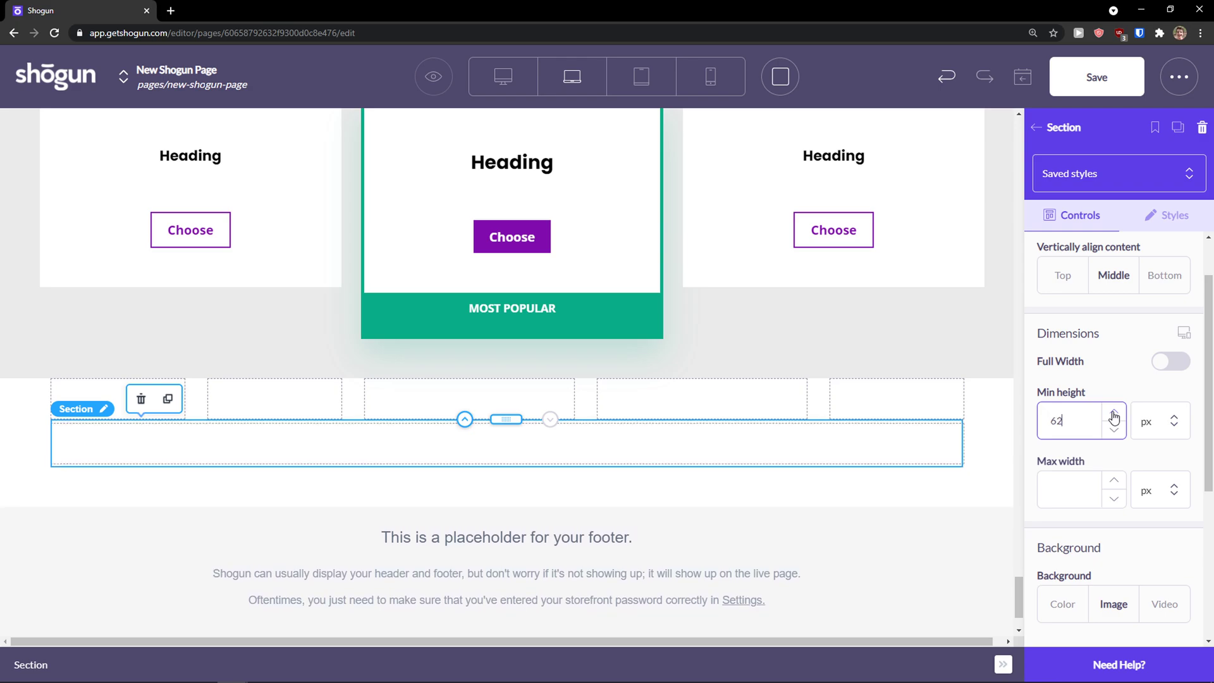
left_click(1114, 415)
left_click(1114, 416)
left_click(1114, 415)
left_click(1114, 416)
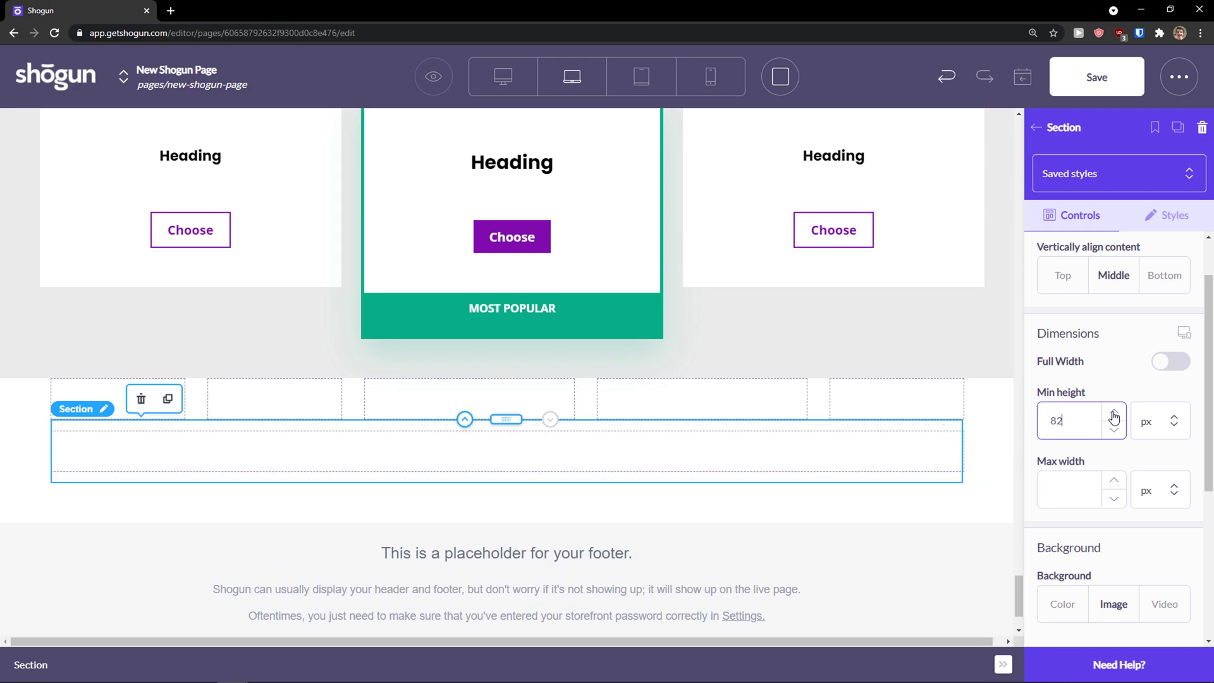
left_click(1114, 416)
left_click(1114, 415)
type("250")
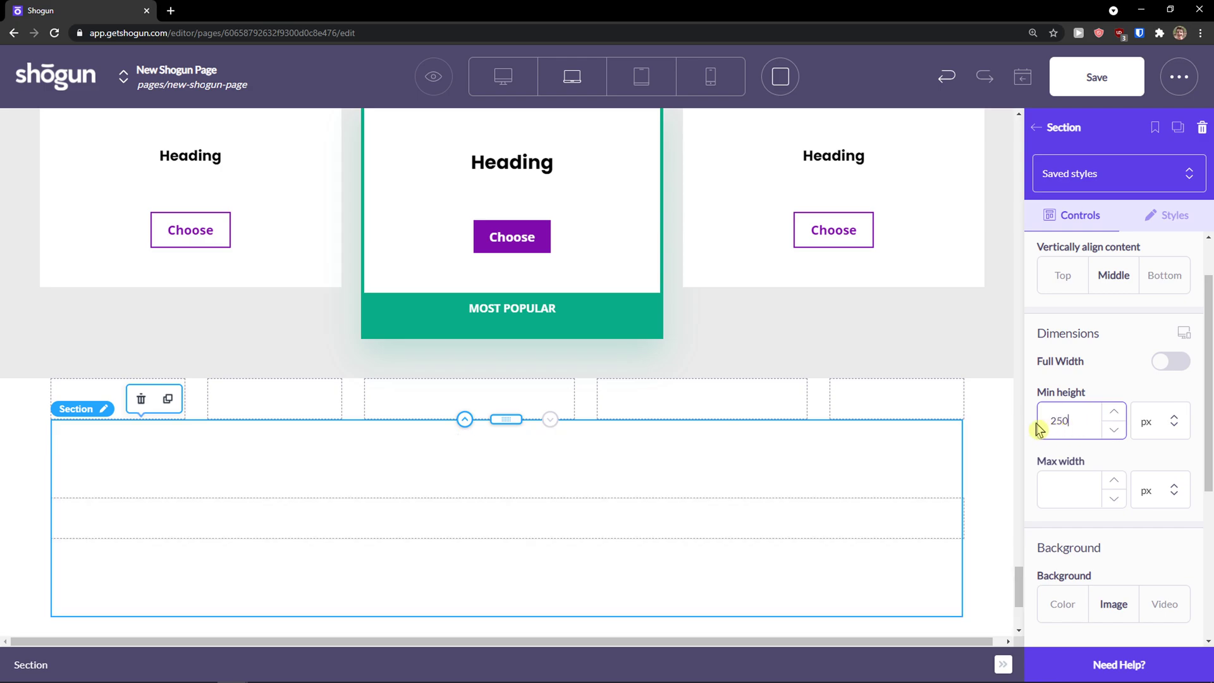
Step: Make the new section span the full page width
scroll(1037, 430, "down", 1)
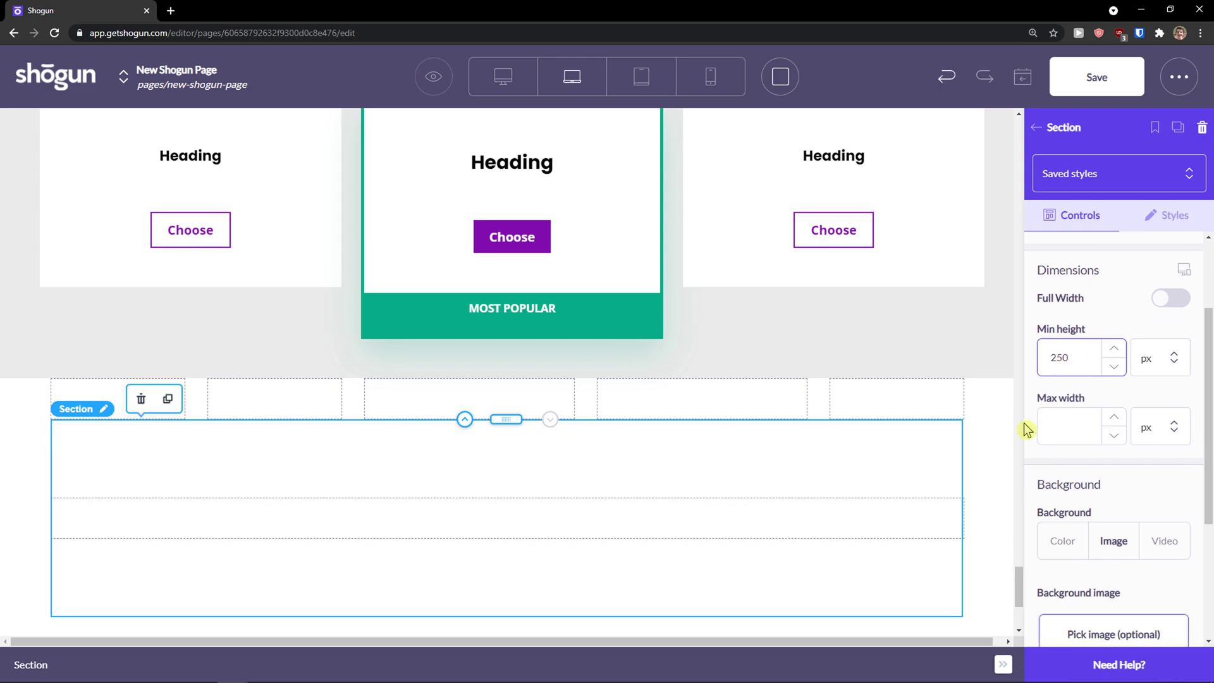
scroll(1042, 417, "up", 3)
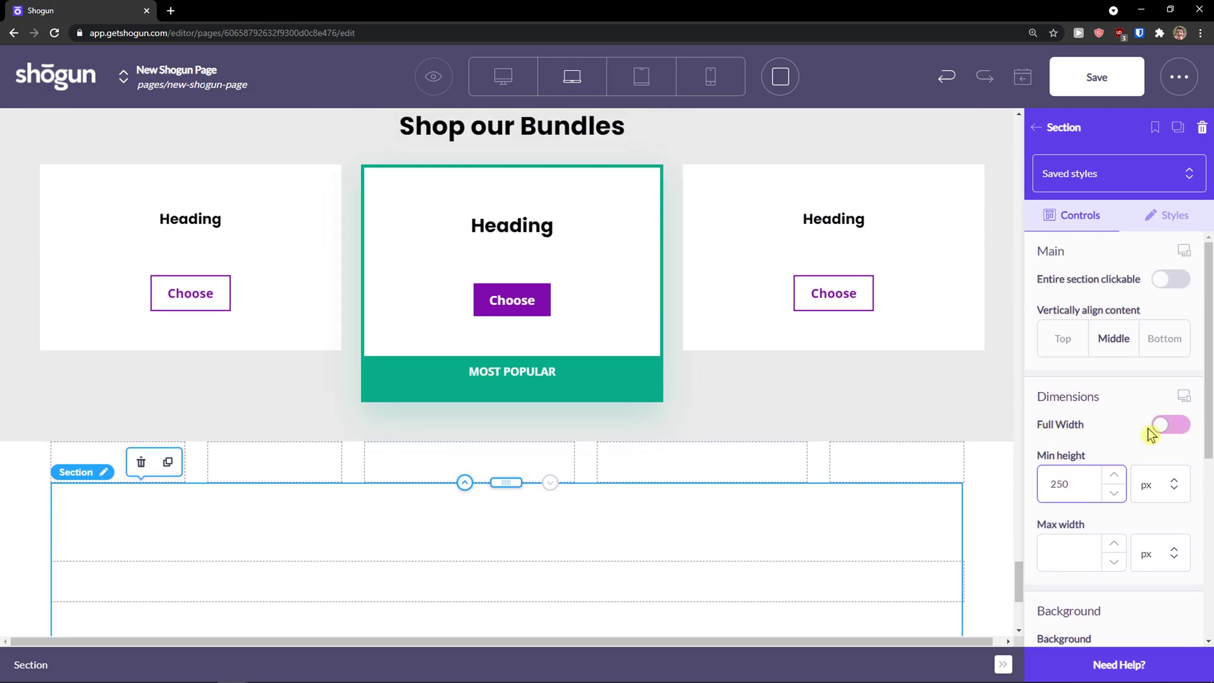
scroll(1126, 436, "down", 1)
left_click(1173, 370)
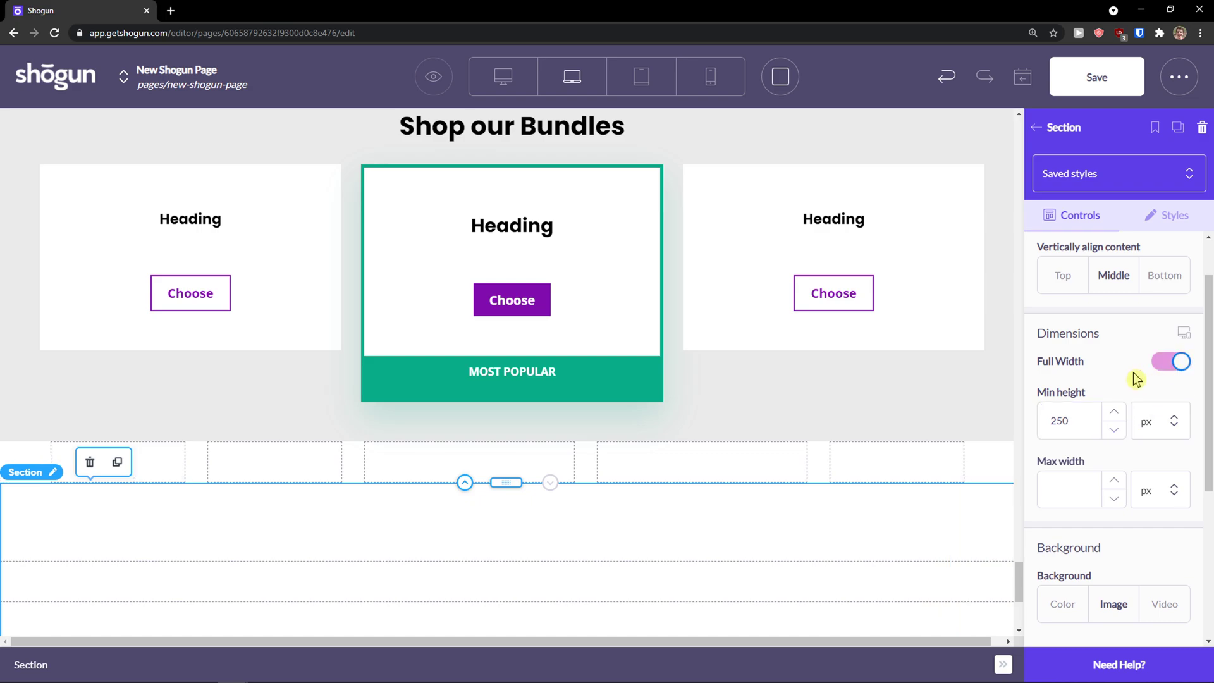
Step: Add a slider below the five-column row
left_click(1008, 169)
scroll(867, 336, "down", 2)
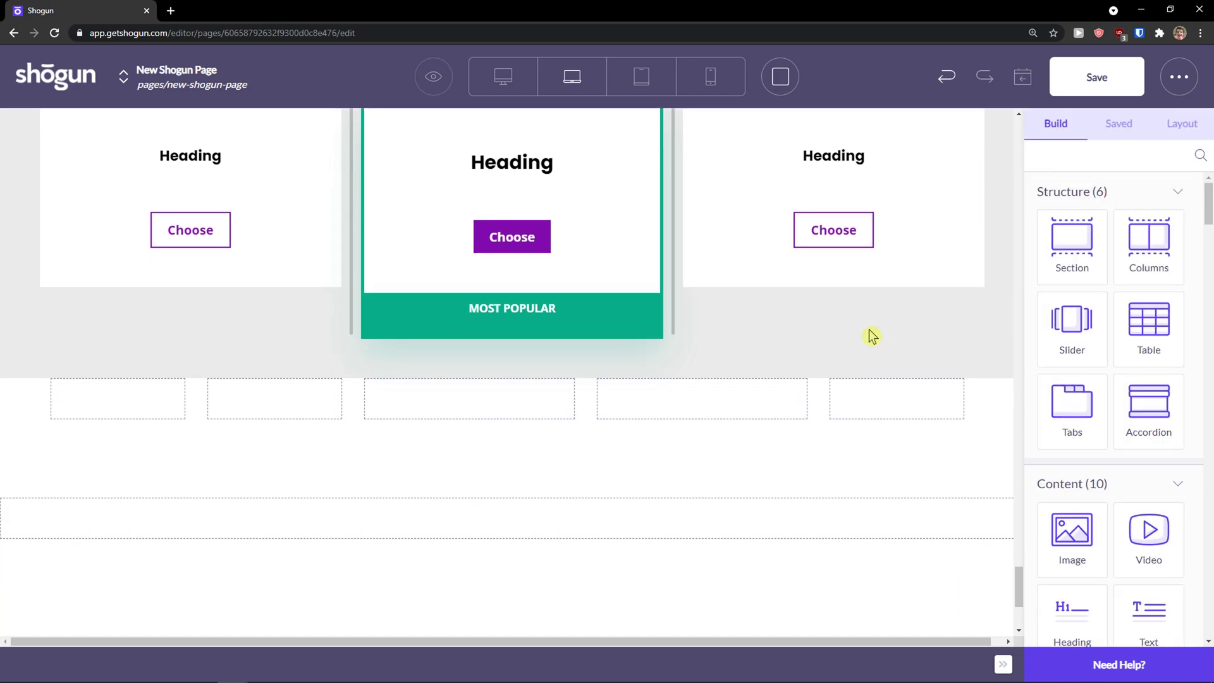
left_click_drag(1085, 336, 610, 462)
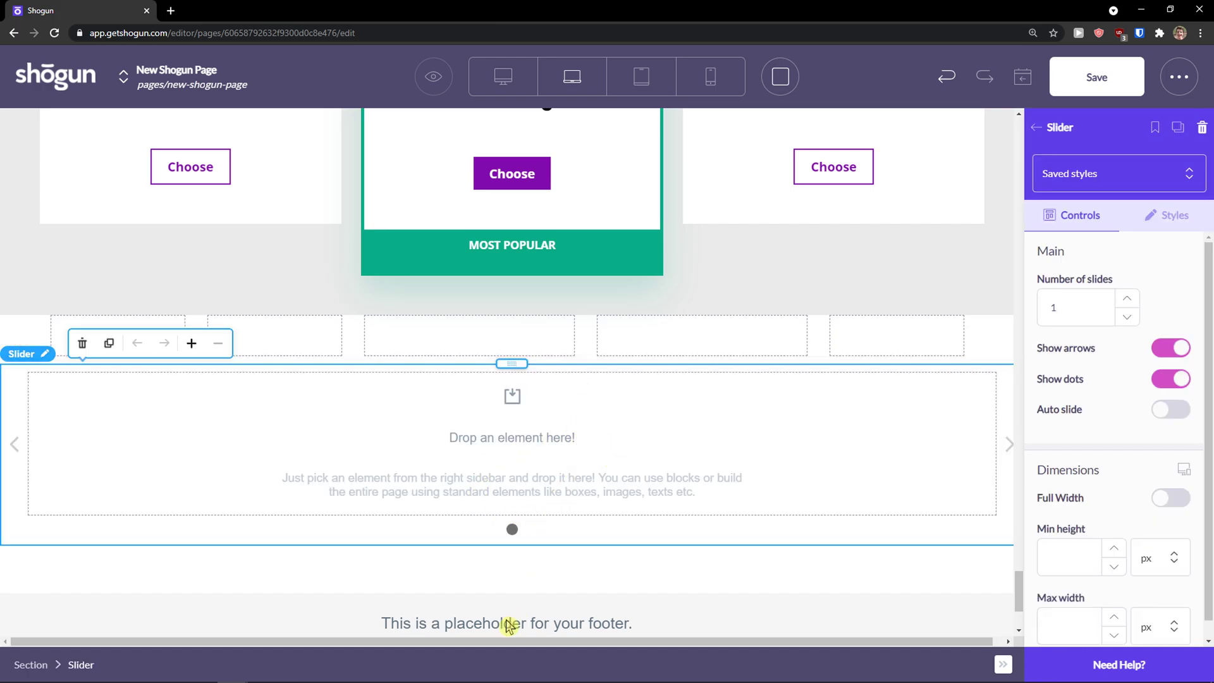
scroll(632, 455, "down", 1)
Step: Place a table with a New Column header beneath the slider
left_click(1037, 129)
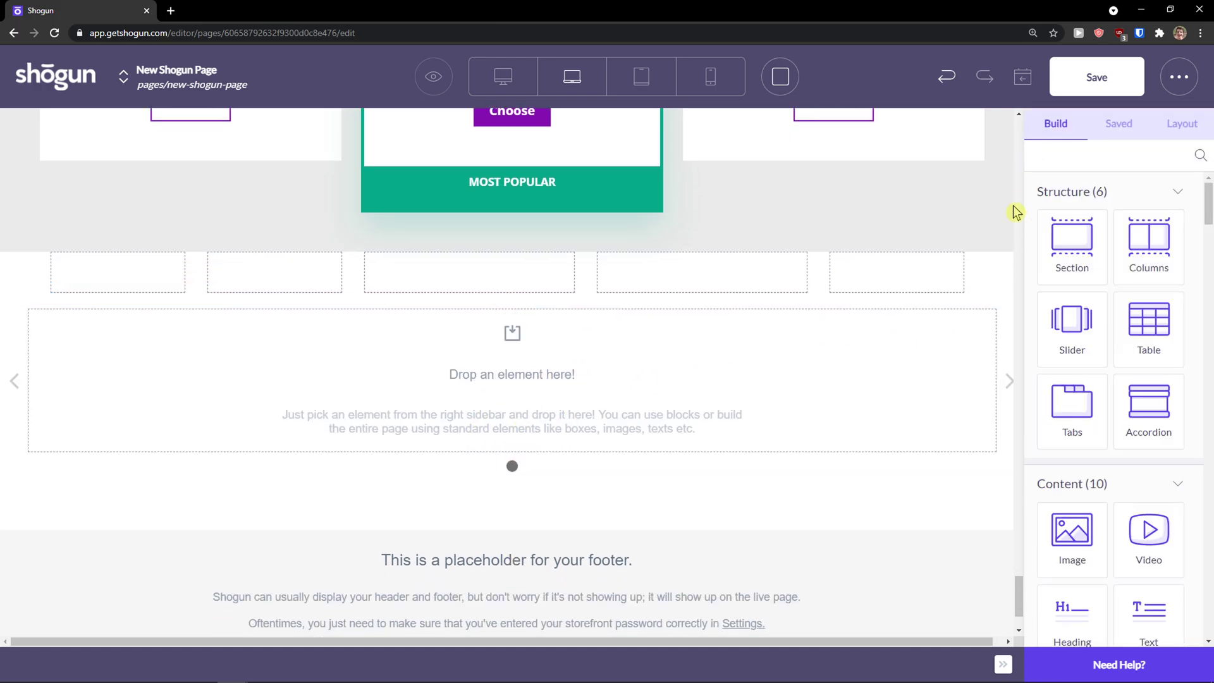
scroll(1113, 379, "down", 1)
left_click_drag(1141, 269, 600, 512)
scroll(569, 512, "down", 1)
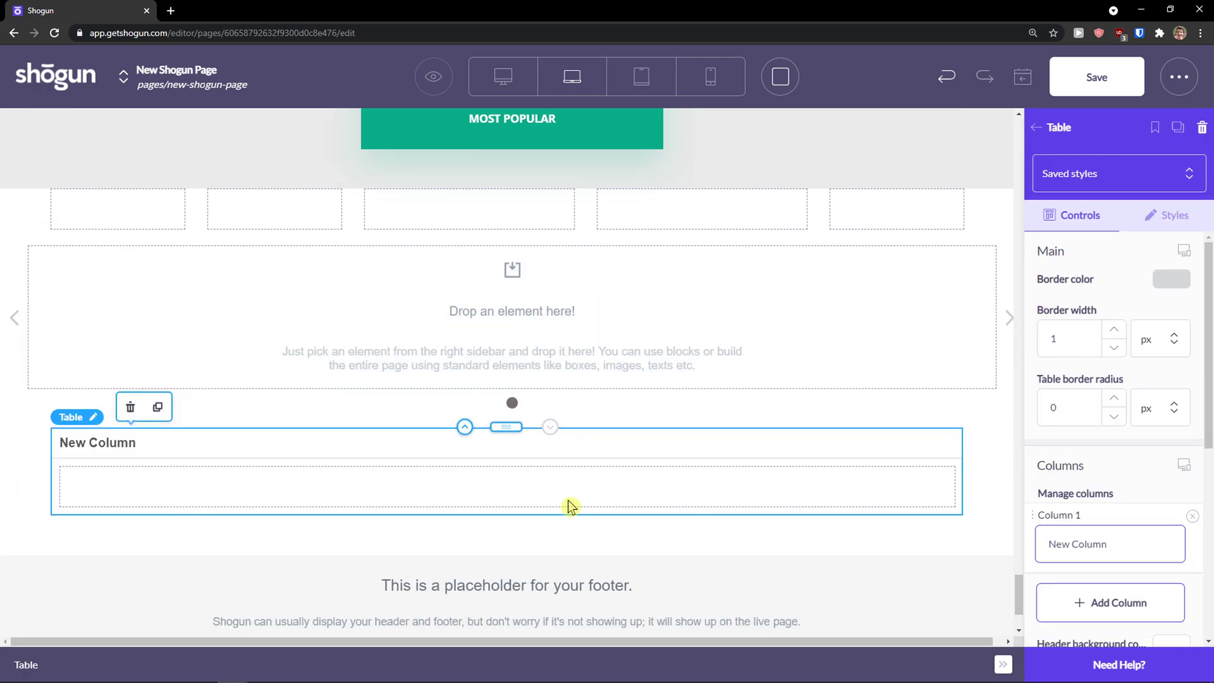
Step: Inspect the slider's settings, then return to the element library
left_click(661, 339)
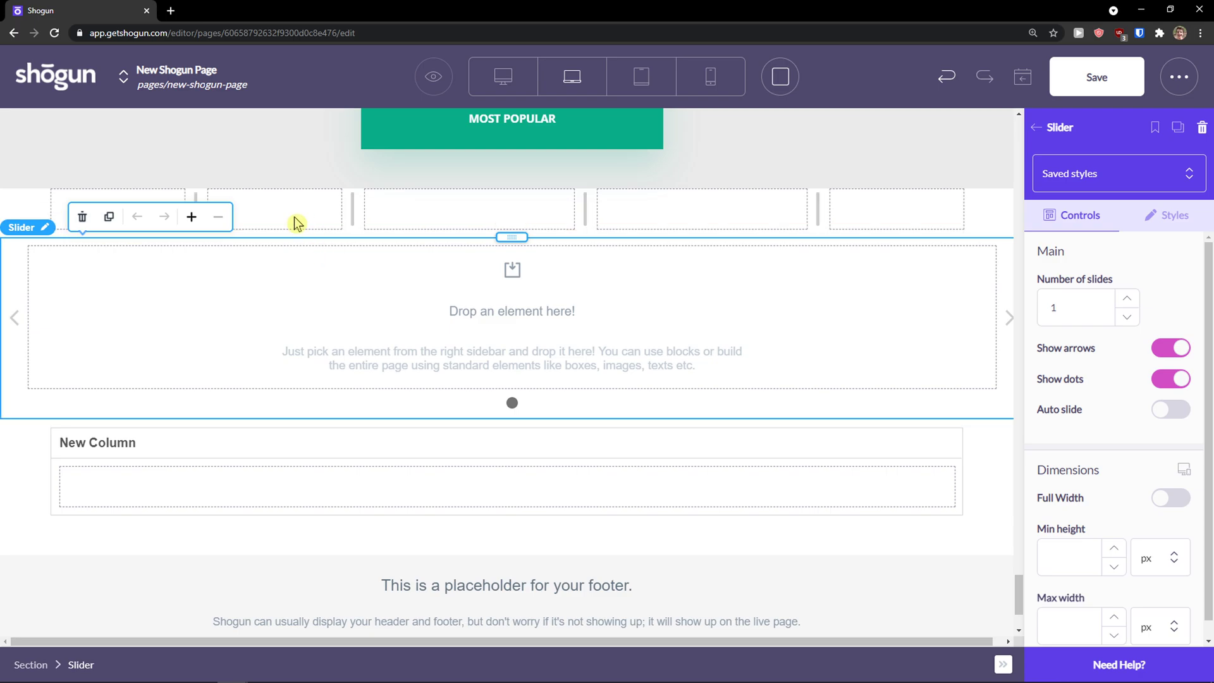
left_click(45, 207)
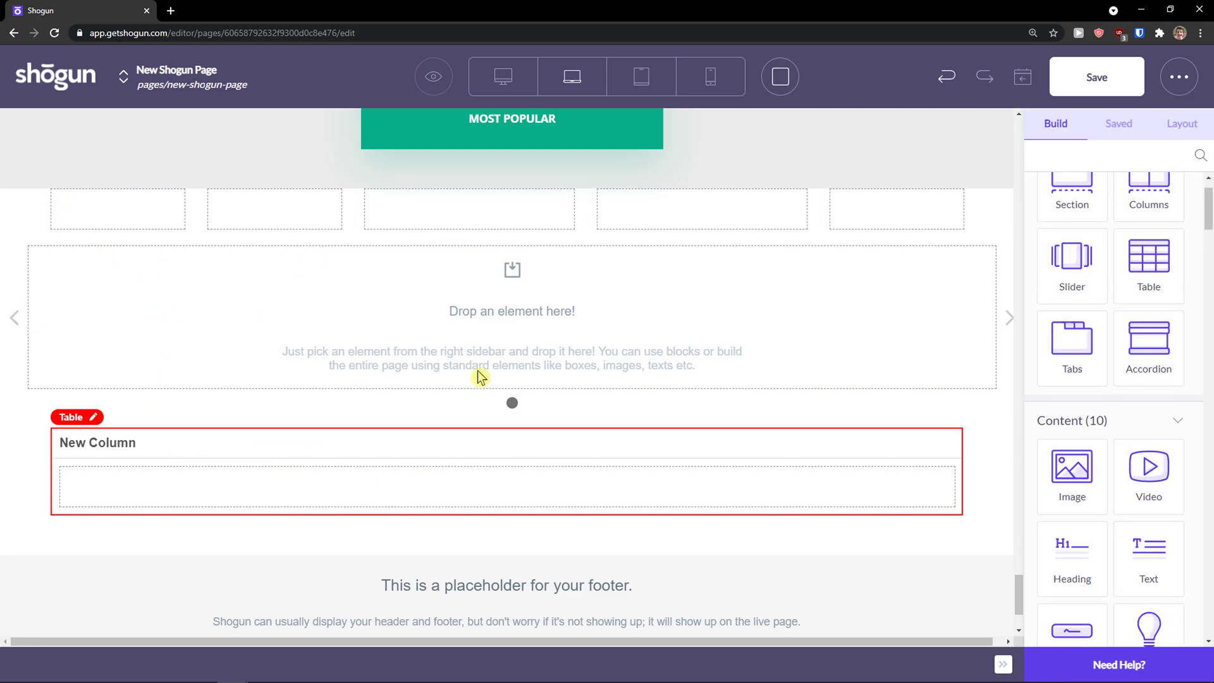
left_click(533, 308)
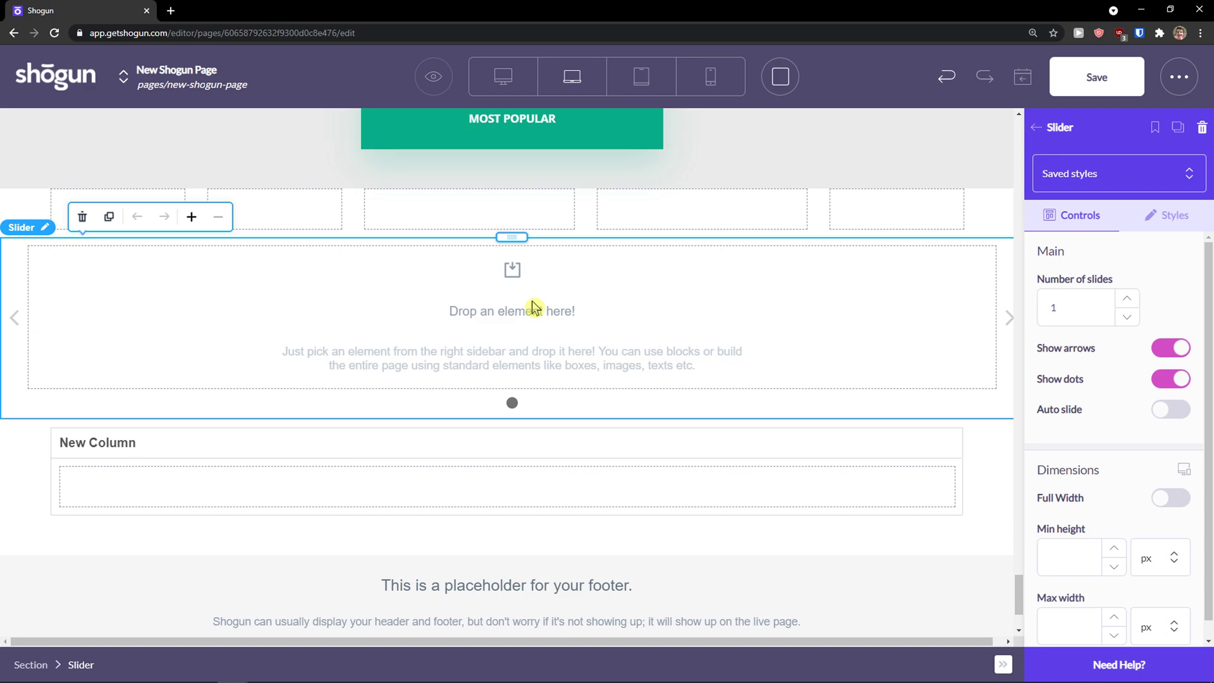
left_click(1036, 130)
scroll(1090, 393, "down", 1)
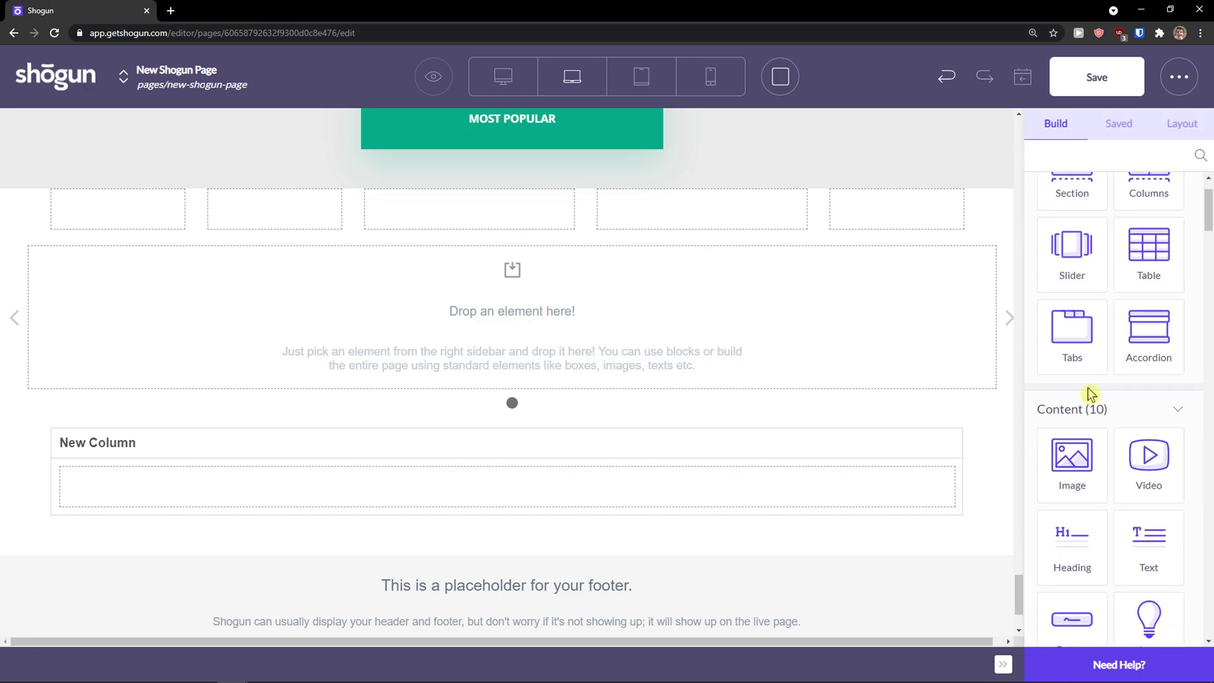
Step: Drop an Image element into the slider and close its media picker without choosing an image
left_click_drag(1090, 393, 682, 321)
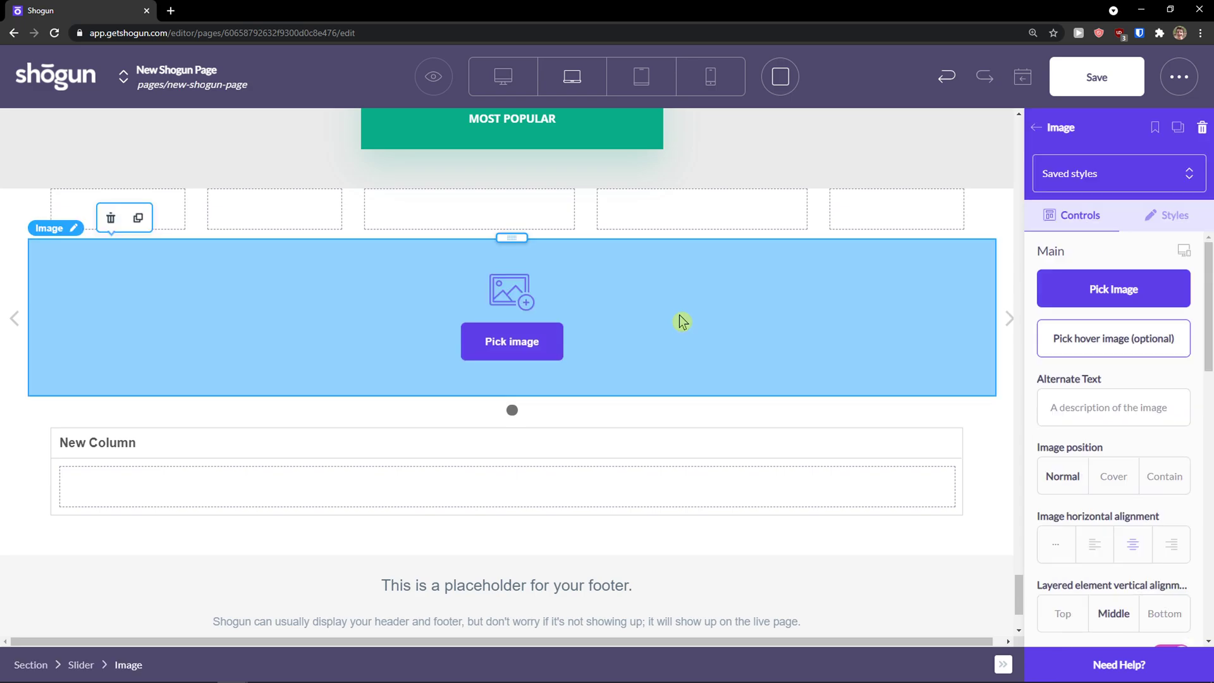
left_click(1088, 305)
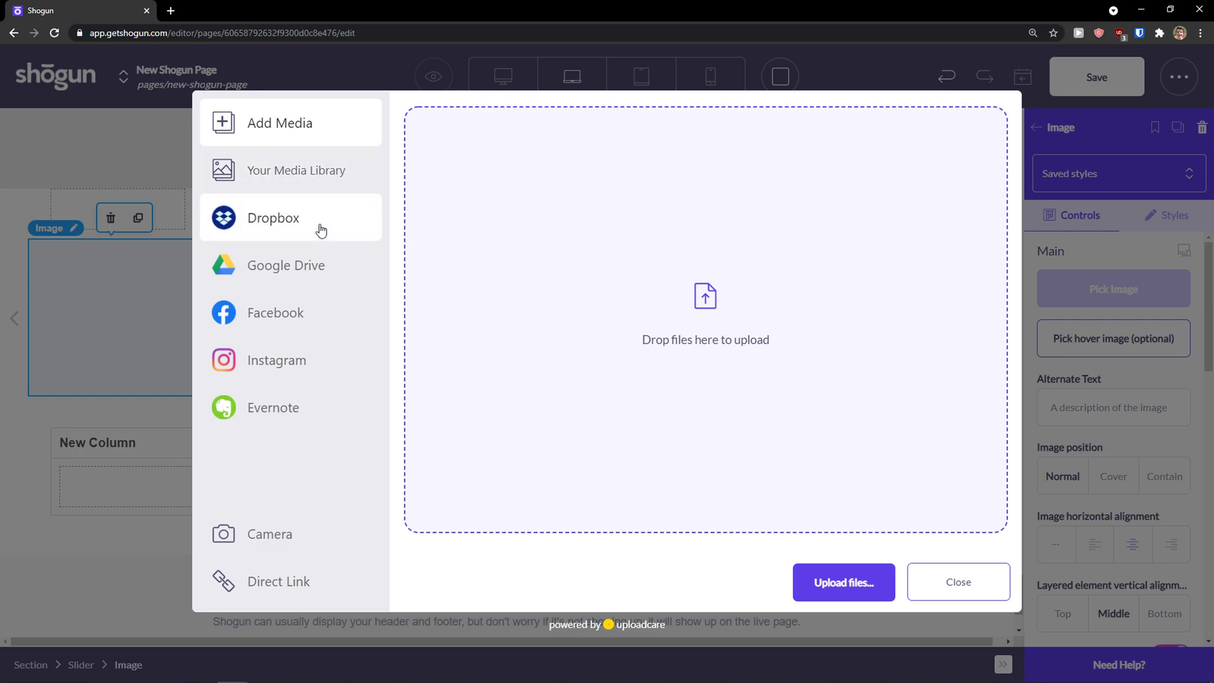
left_click(123, 335)
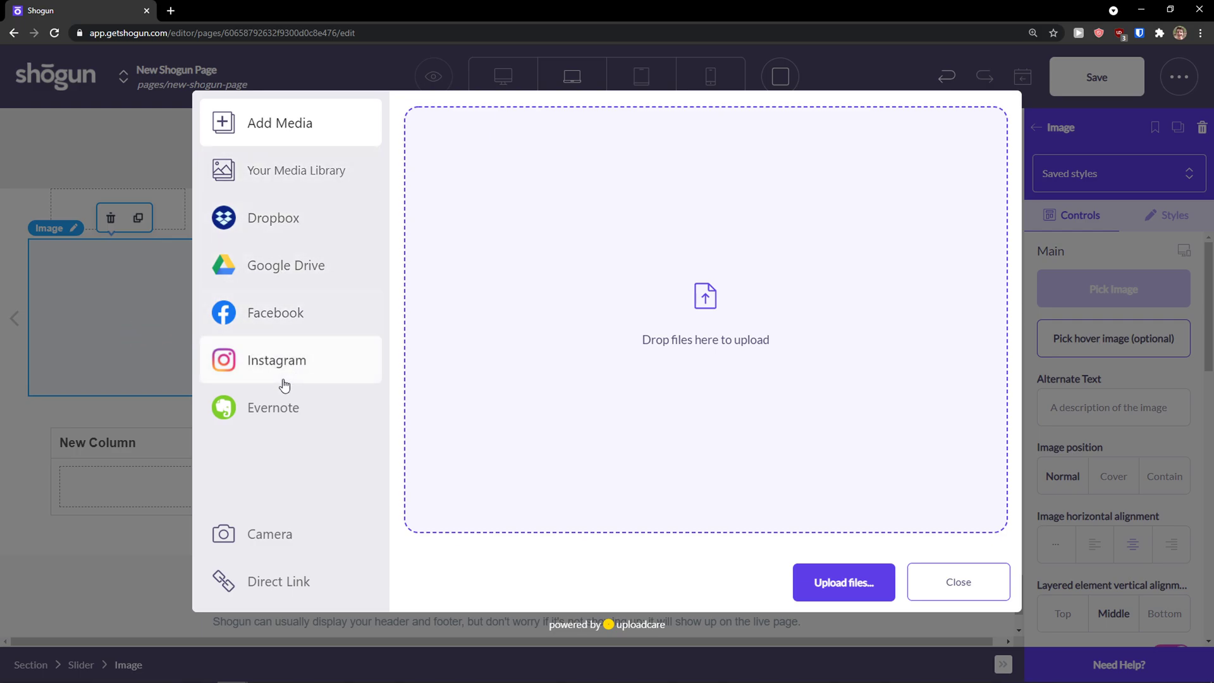
left_click(163, 360)
left_click(948, 590)
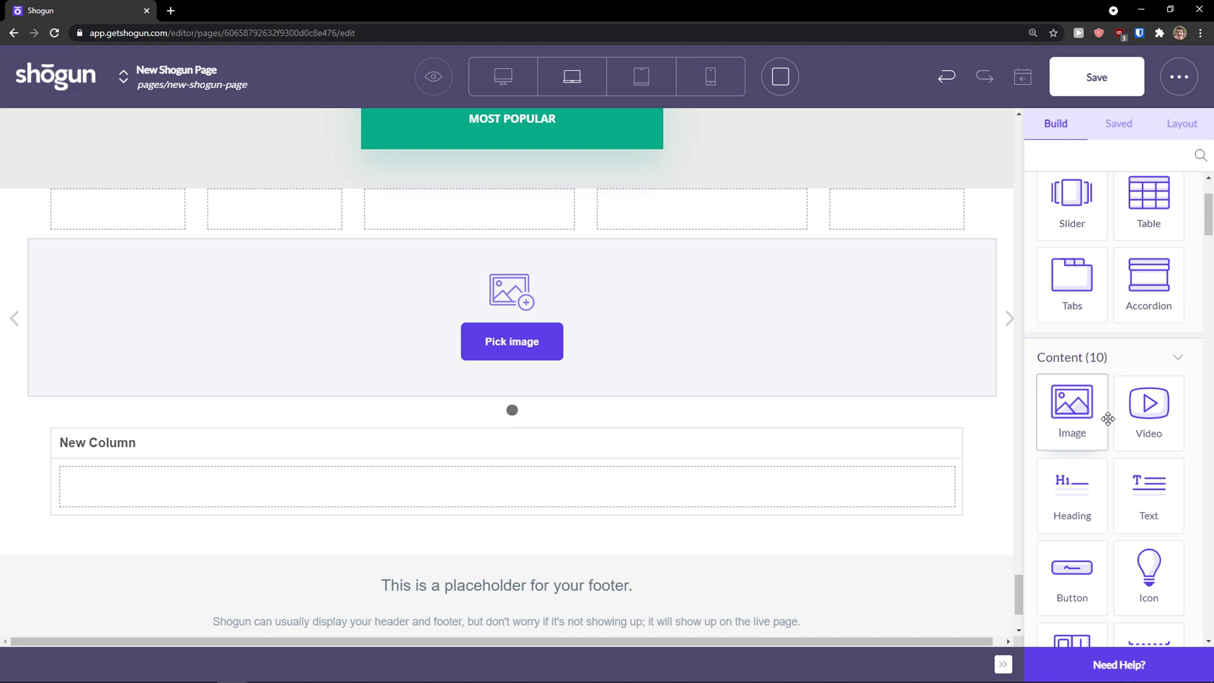
left_click(752, 328)
left_click(1036, 127)
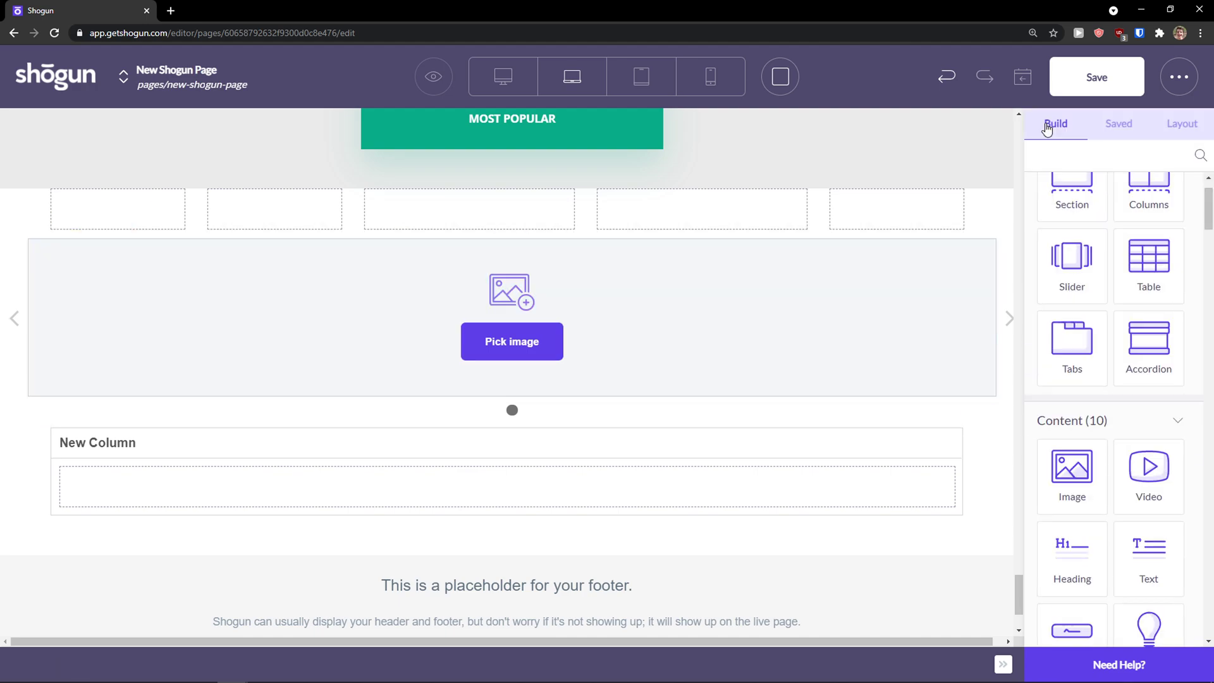
Step: Undo the image addition so the slider is empty, and select the slider
left_click(947, 79)
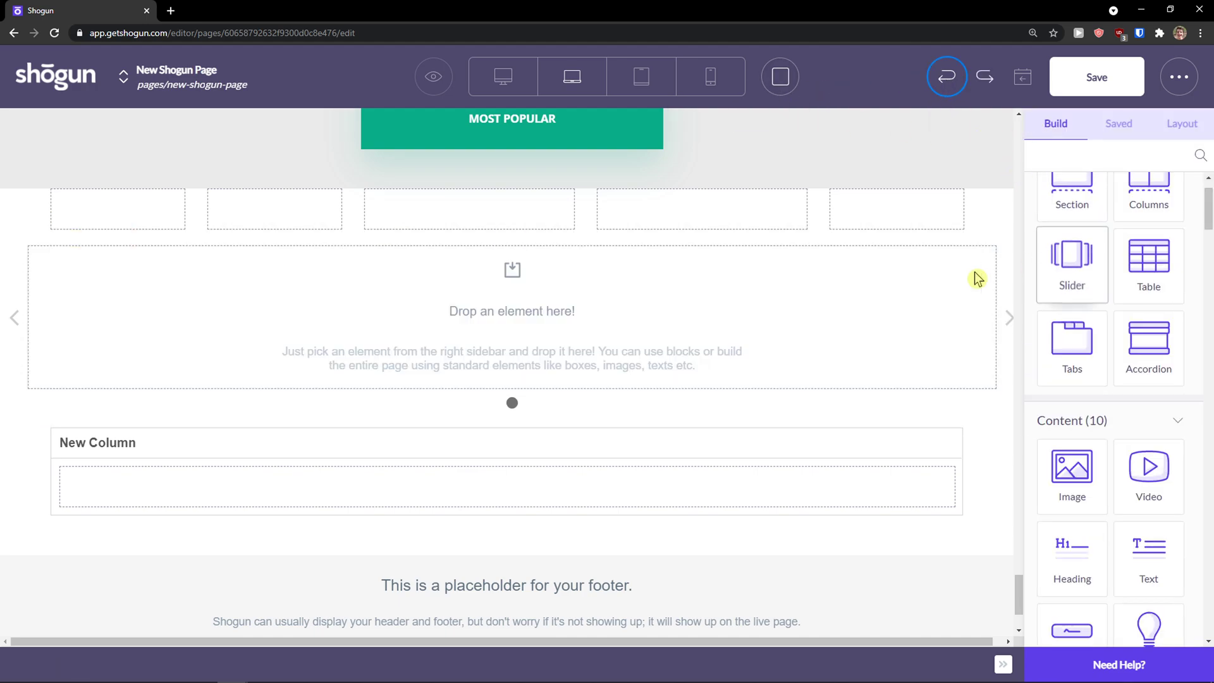
left_click(763, 315)
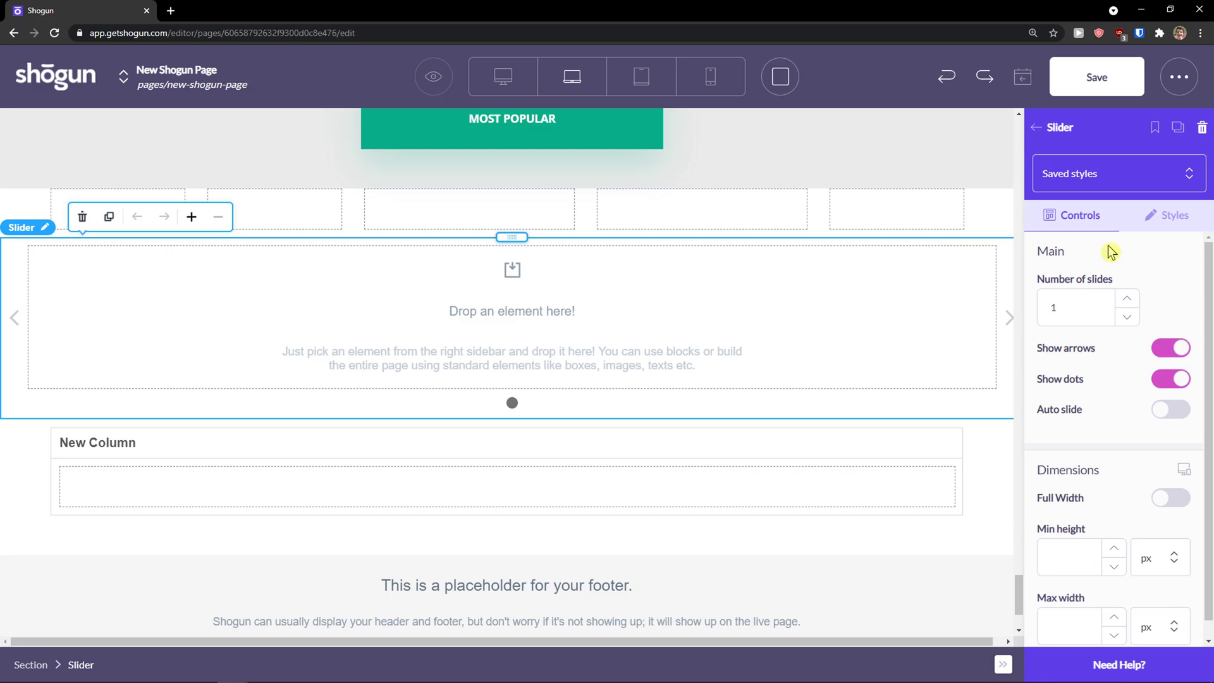
scroll(1099, 256, "down", 1)
Step: Browse the slider's Styles settings for padding, shadow and visibility
left_click(1142, 218)
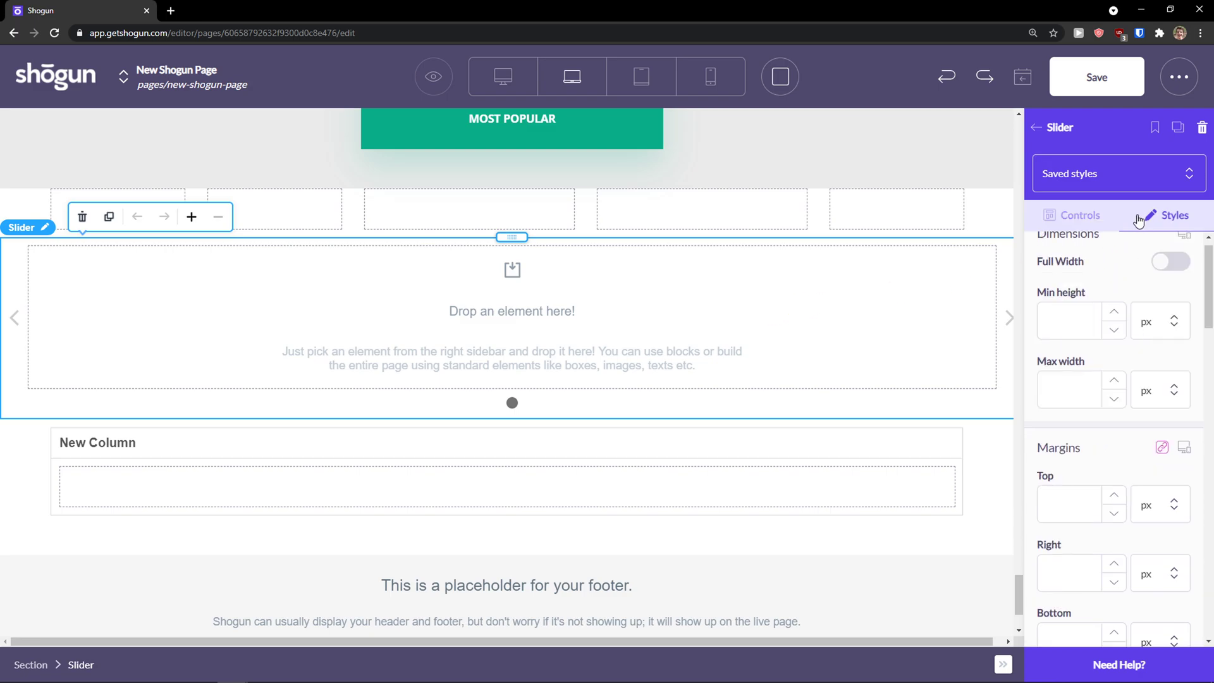
scroll(1099, 328, "down", 5)
scroll(1100, 329, "down", 12)
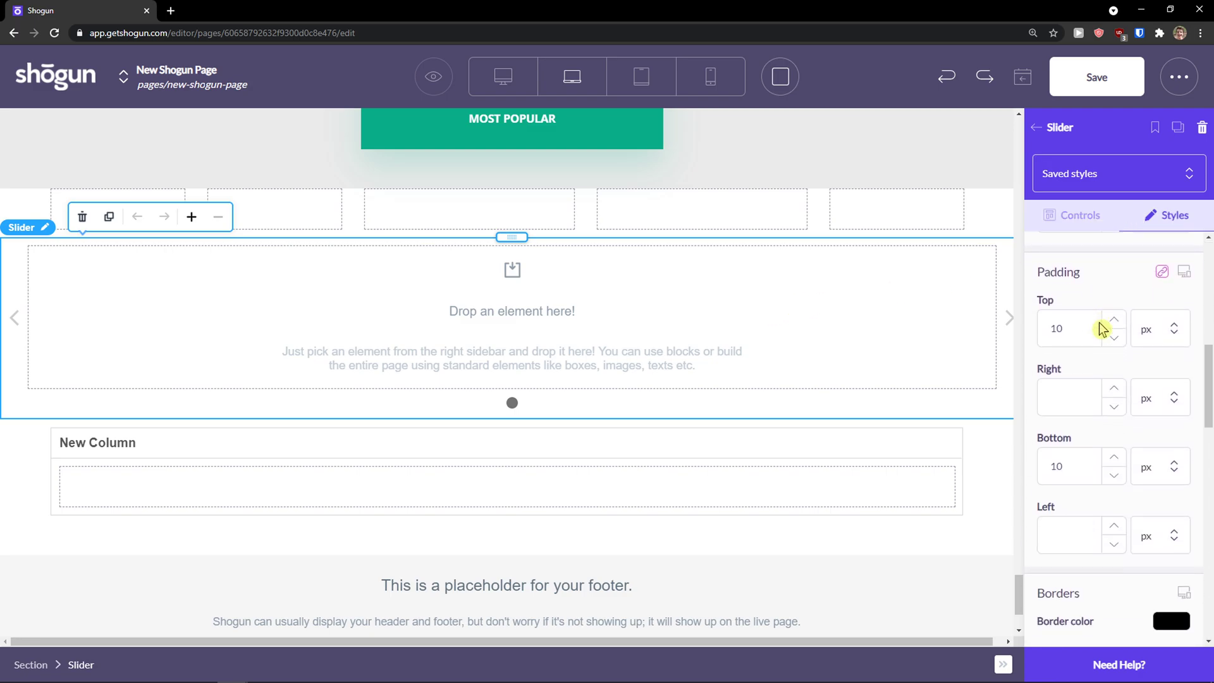
scroll(1103, 324, "down", 5)
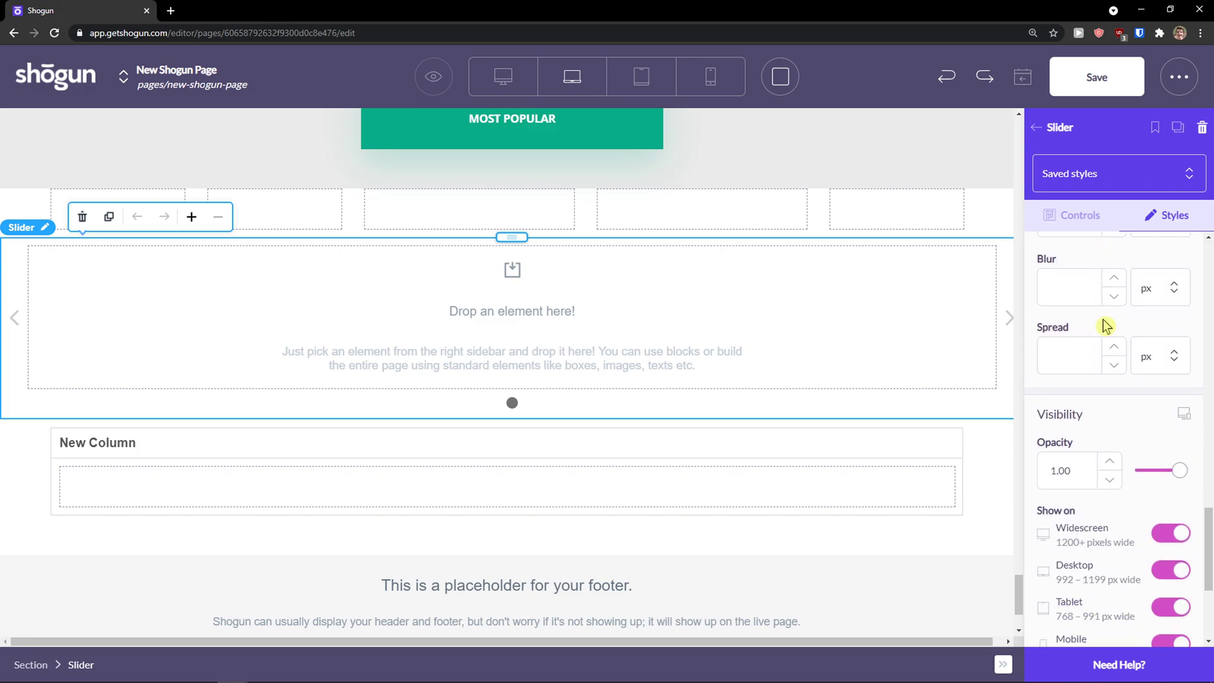
Step: Add a second column to the table
left_click(1037, 130)
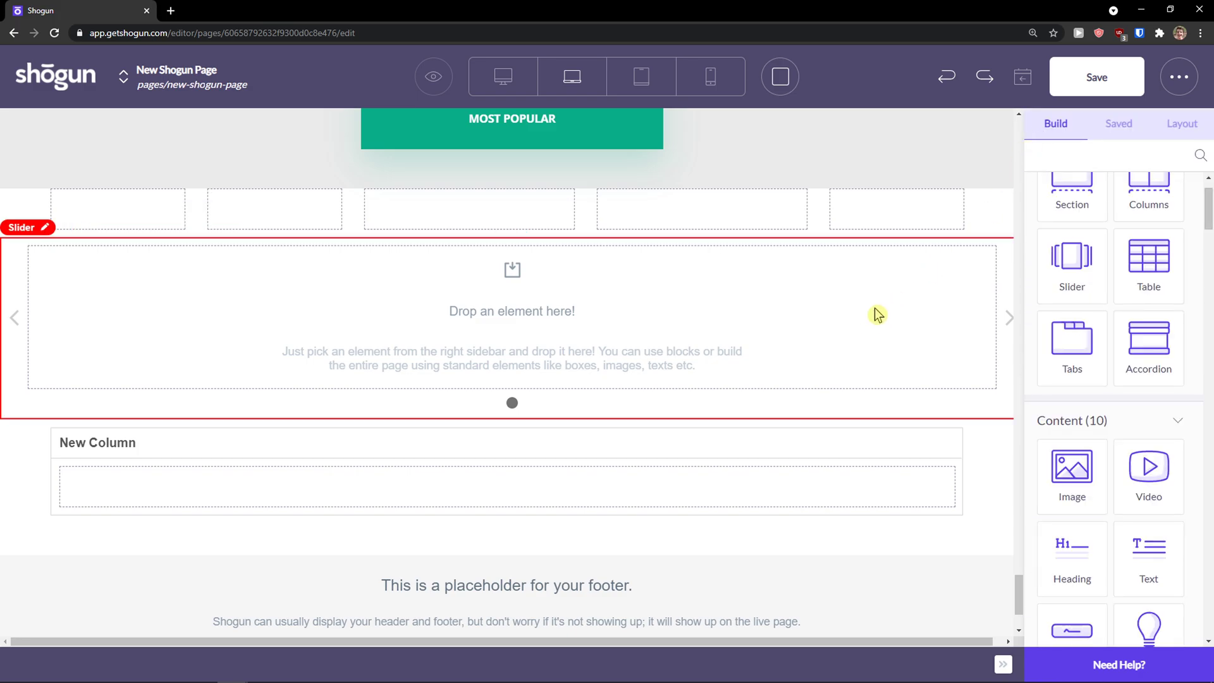
scroll(866, 323, "down", 2)
left_click(596, 351)
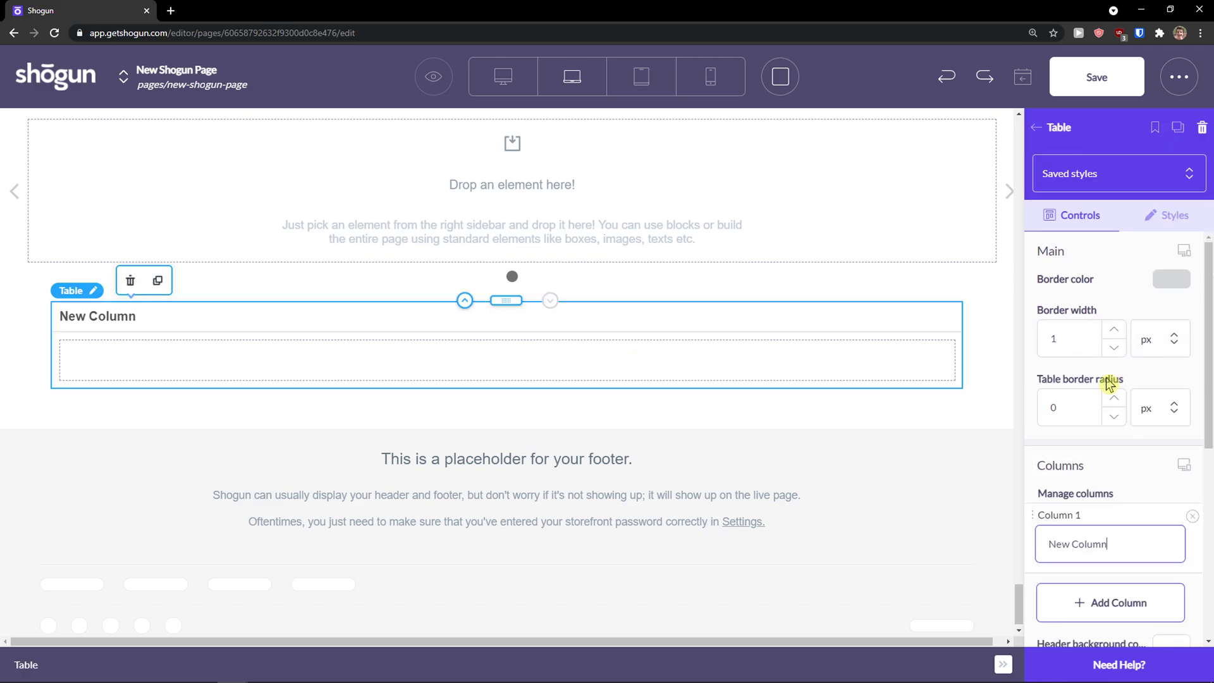
scroll(1075, 396, "down", 3)
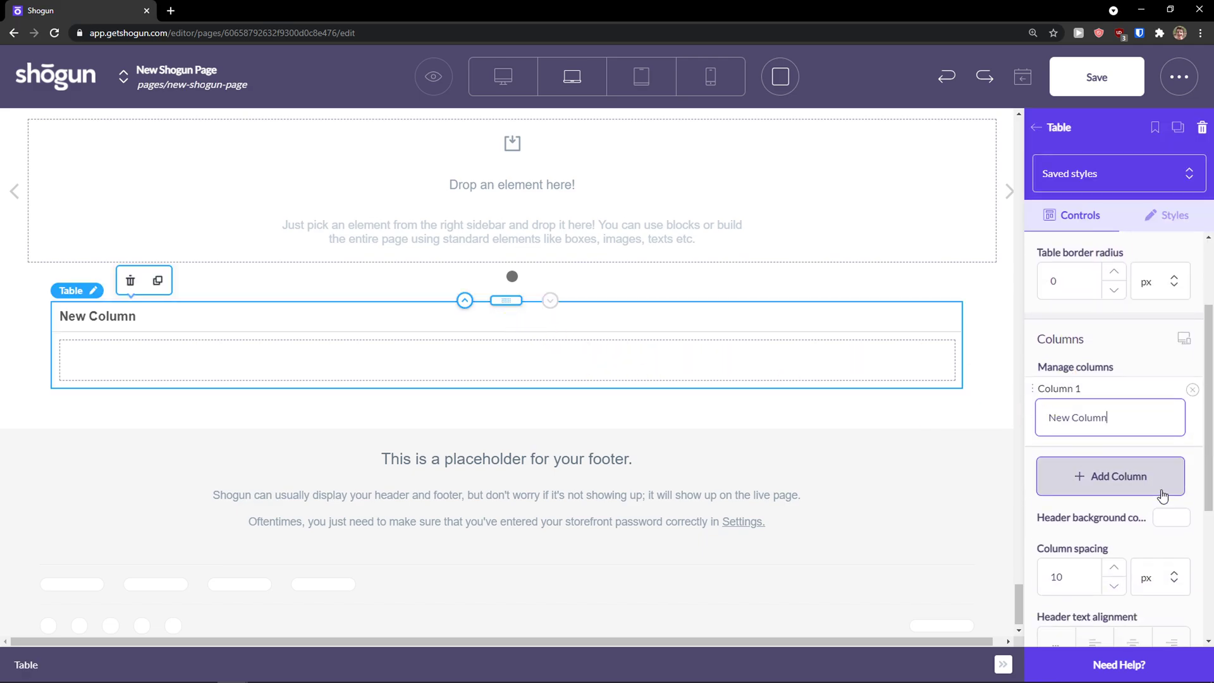
left_click(1131, 490)
Step: Set the table to three rows with 1 px row spacing
scroll(1100, 506, "down", 5)
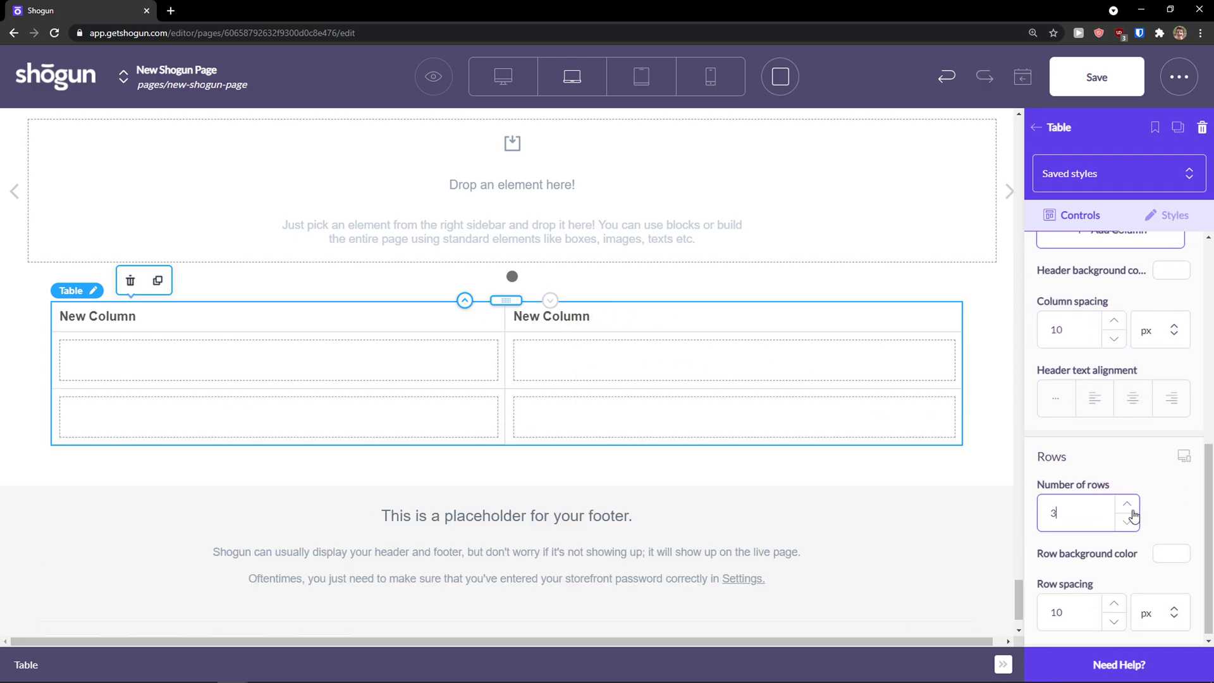
left_click(1129, 506)
left_click(1114, 618)
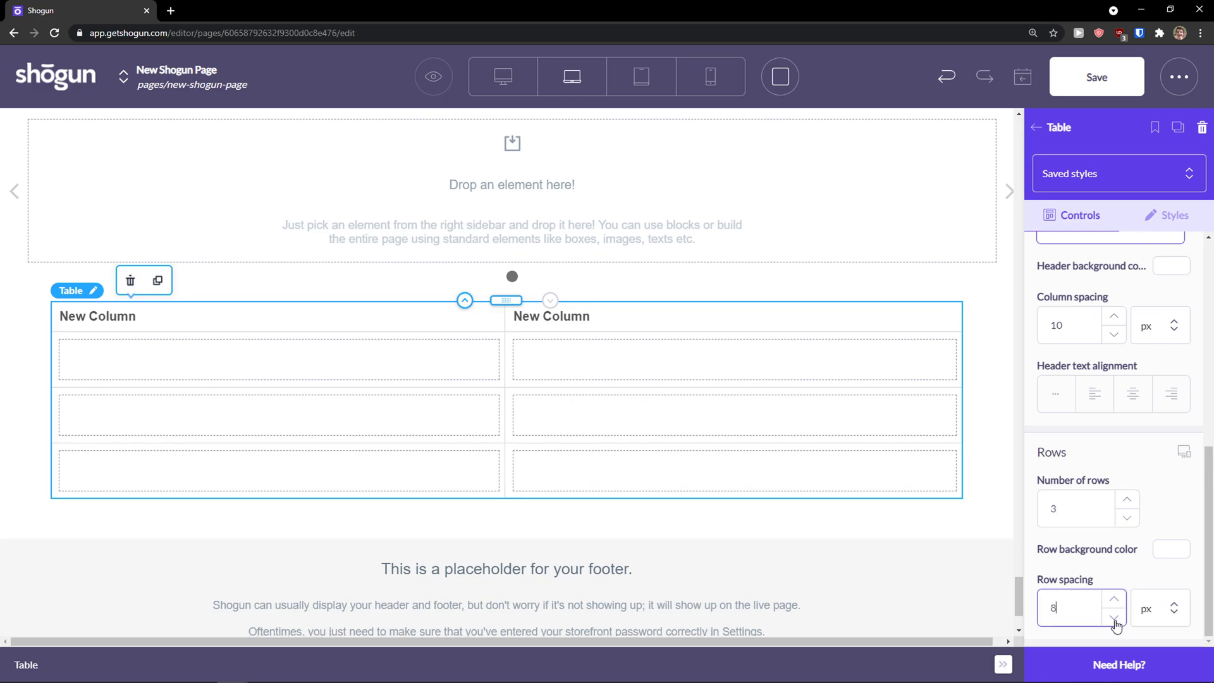
left_click(1115, 617)
left_click(1114, 618)
left_click(1115, 618)
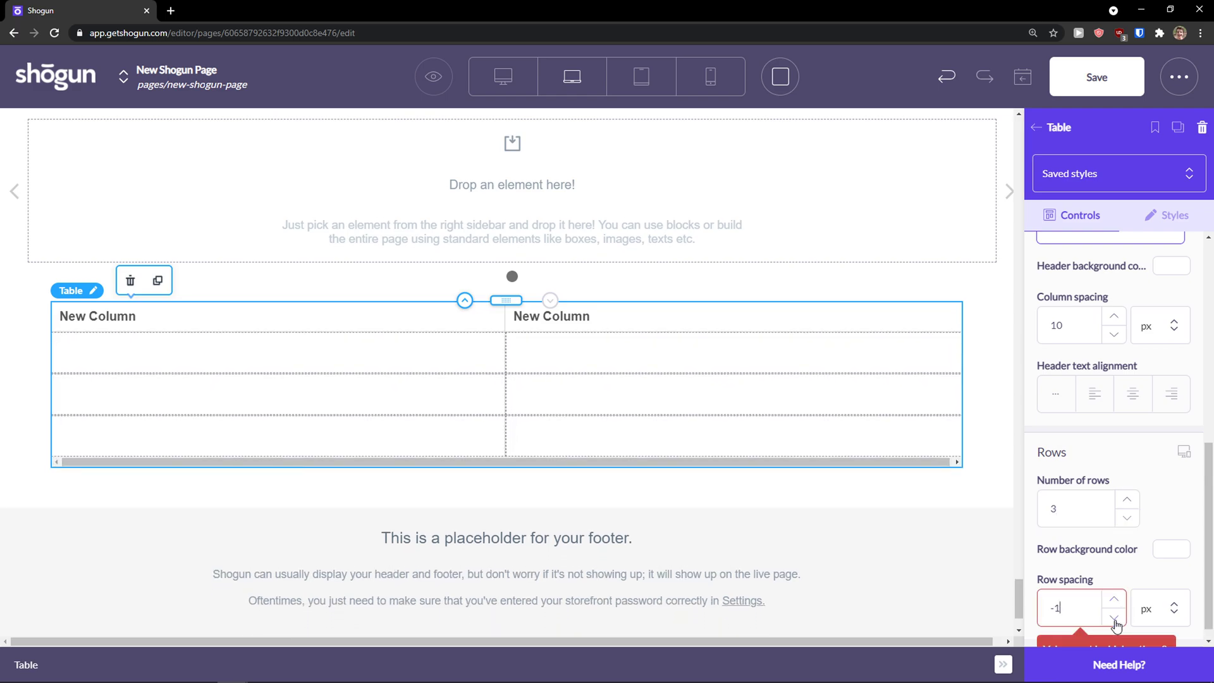
left_click(1114, 598)
left_click(1114, 598)
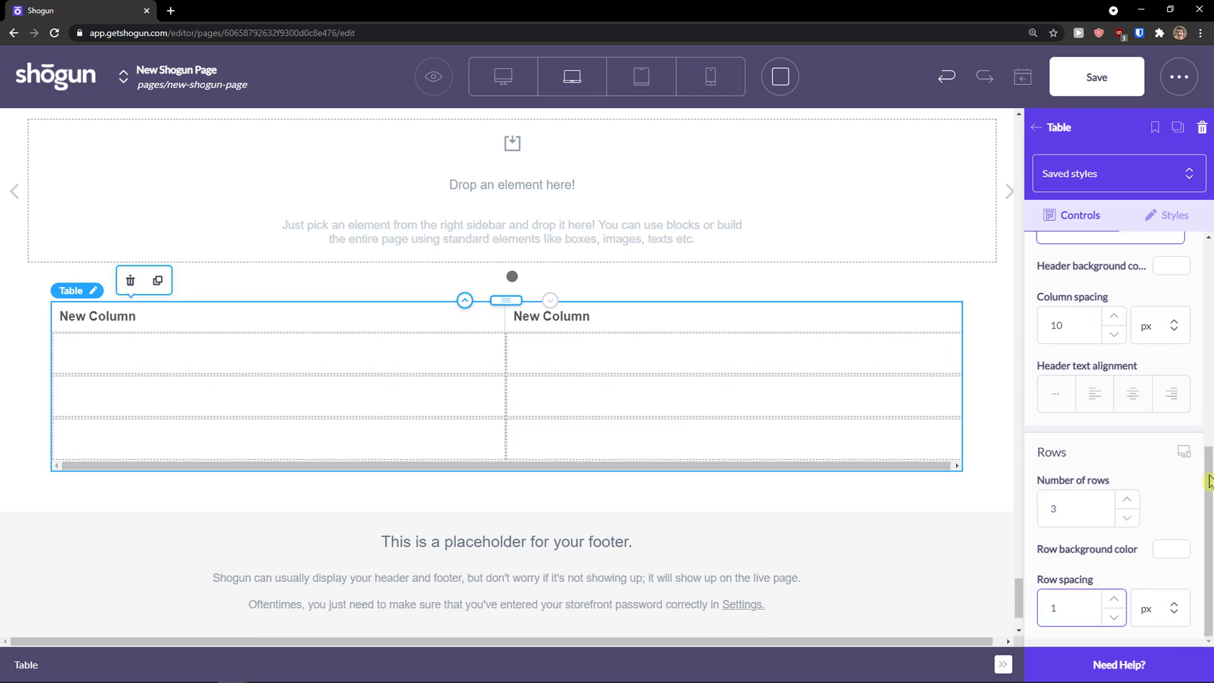
left_click(1035, 128)
scroll(1097, 389, "down", 3)
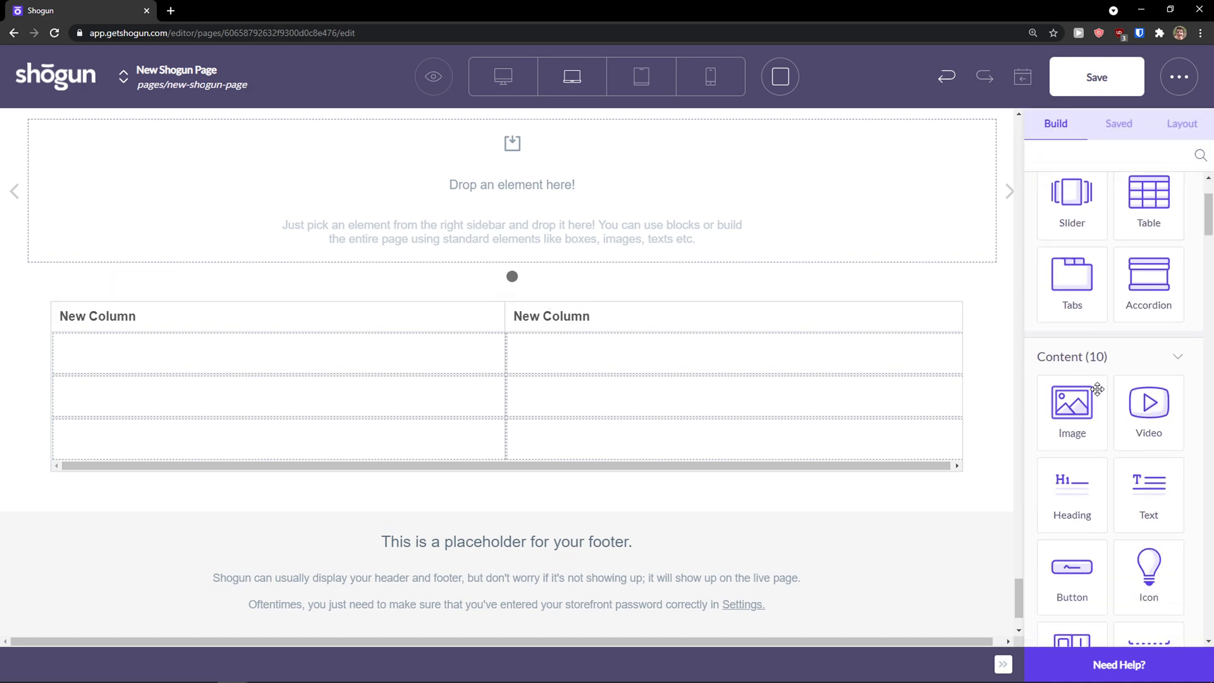
left_click_drag(1148, 277, 593, 518)
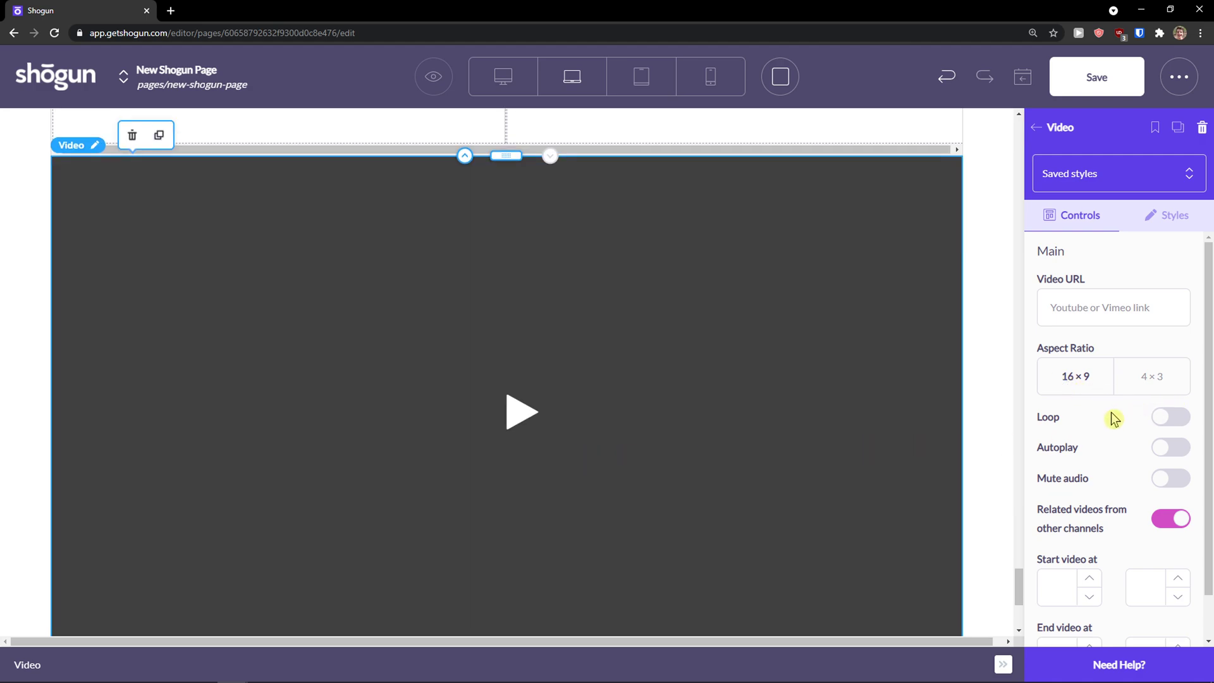
scroll(1166, 434, "down", 1)
scroll(856, 439, "down", 3)
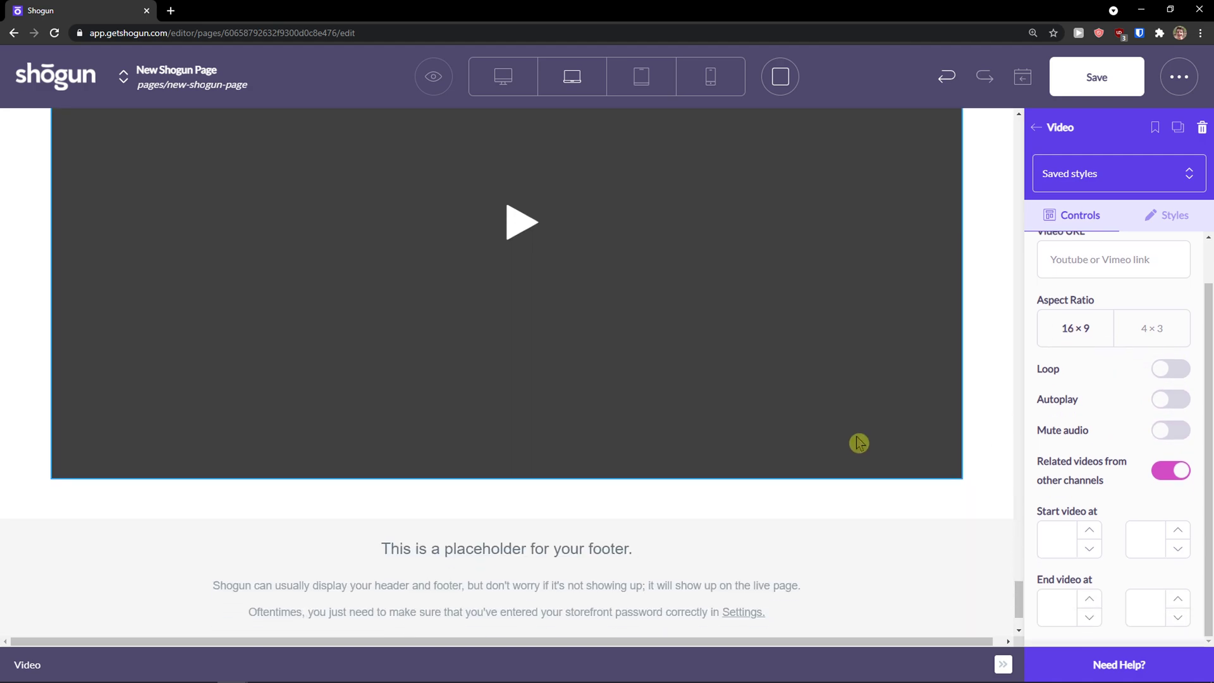
scroll(859, 443, "up", 5)
scroll(863, 442, "down", 1)
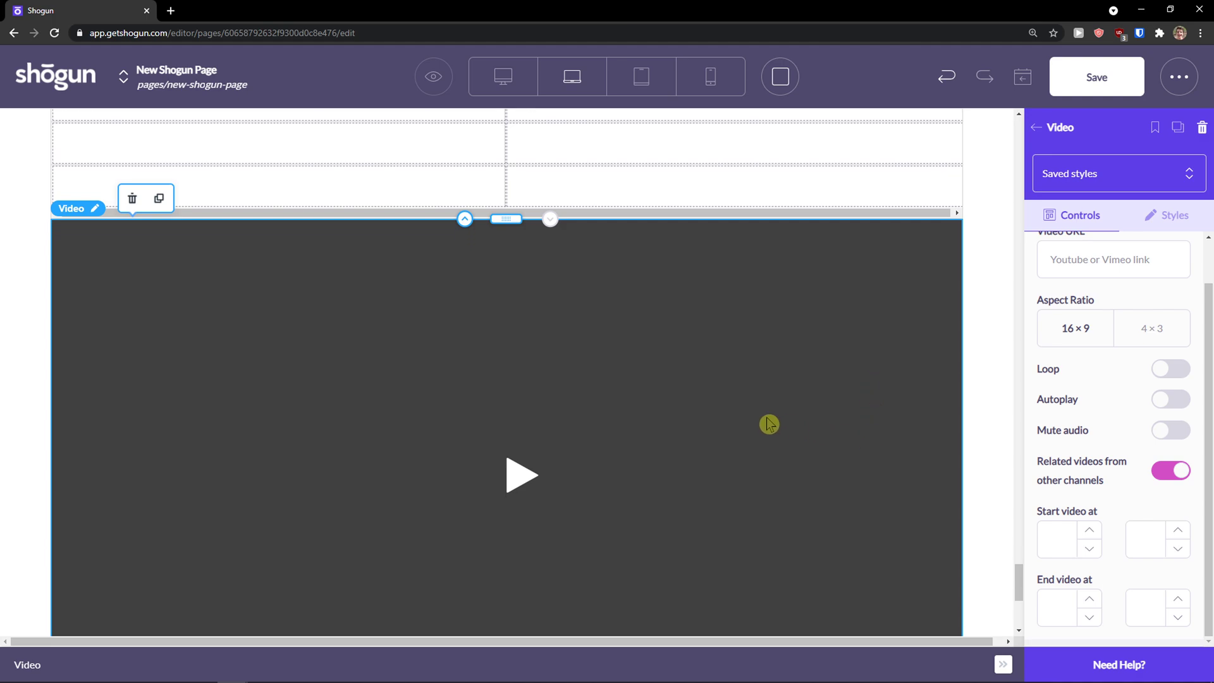
left_click(133, 198)
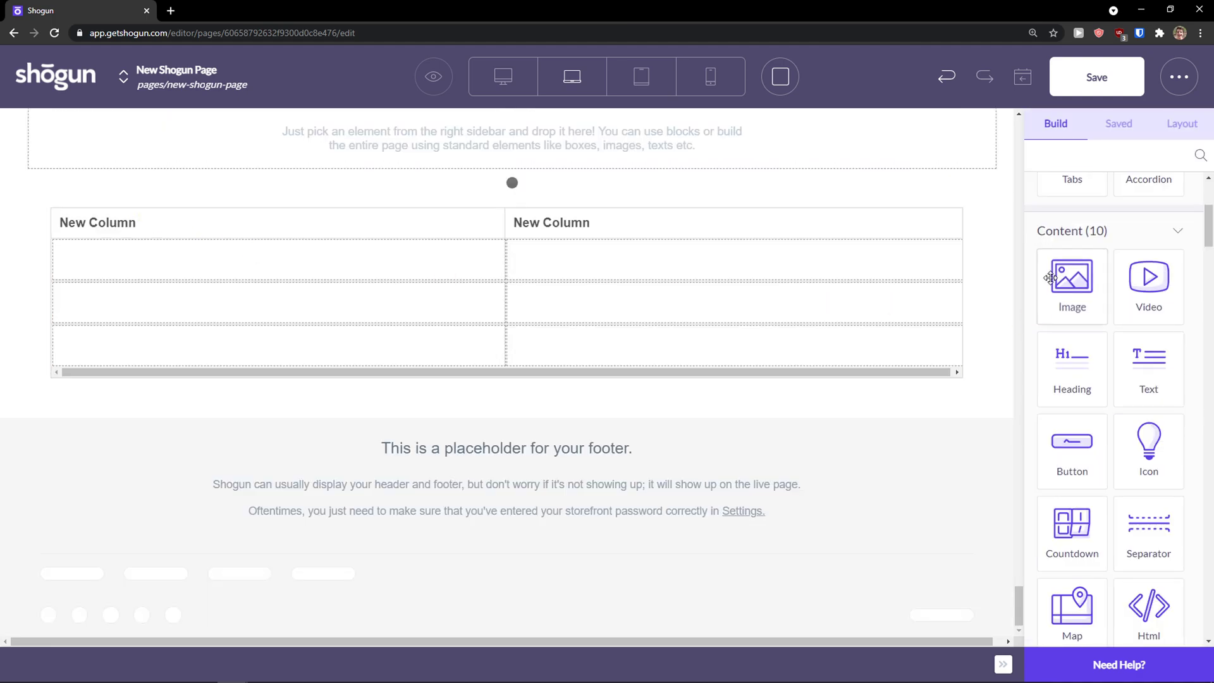
Step: Add a full-width section below the table with a 500 px minimum height
scroll(995, 318, "up", 2)
scroll(995, 318, "up", 5)
scroll(881, 449, "down", 7)
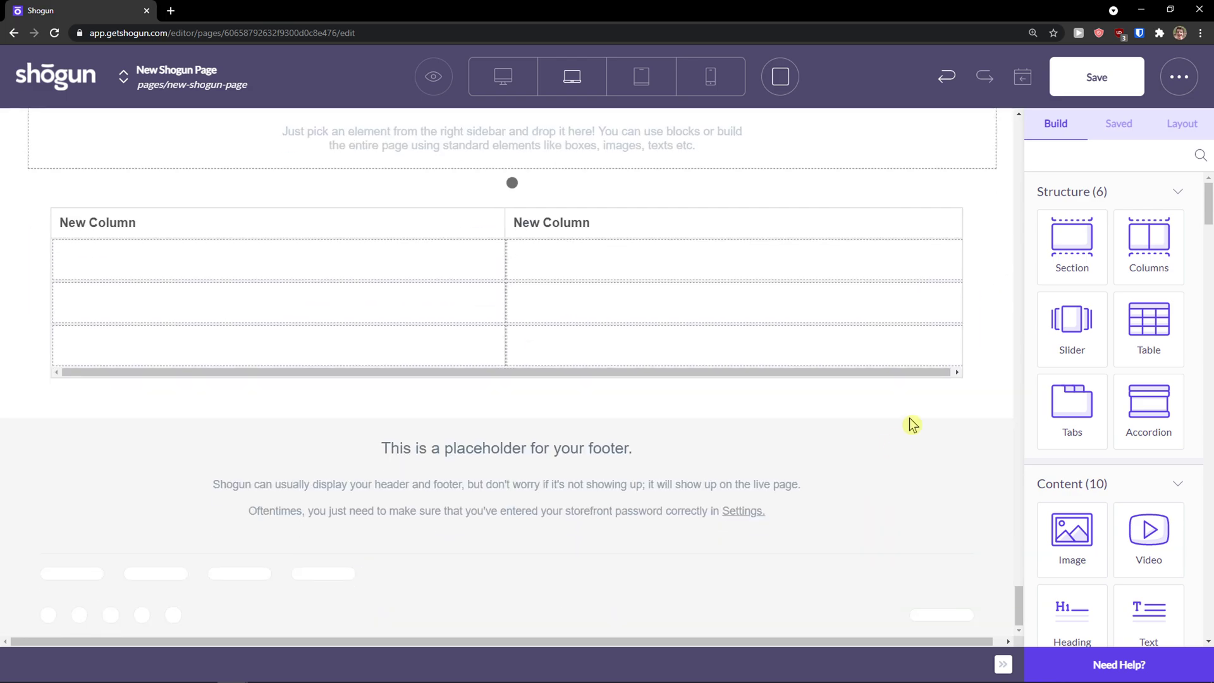
left_click_drag(1041, 262, 550, 437)
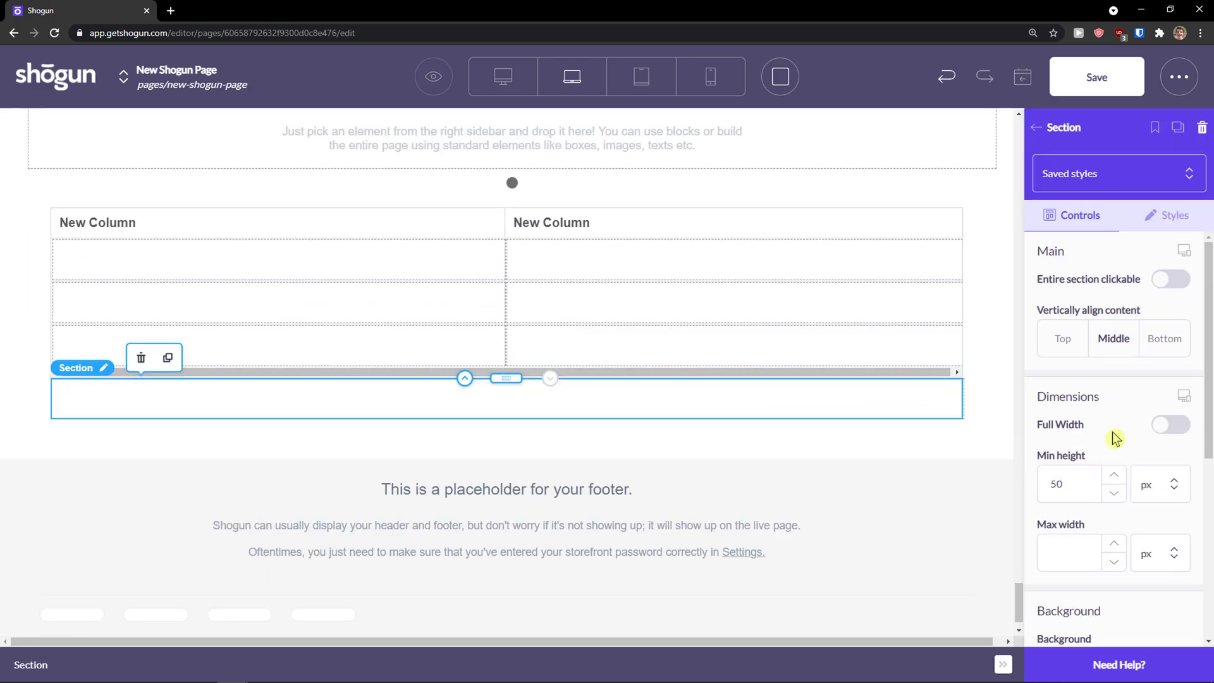
scroll(1112, 439, "down", 3)
scroll(1117, 436, "down", 2)
scroll(1132, 435, "up", 4)
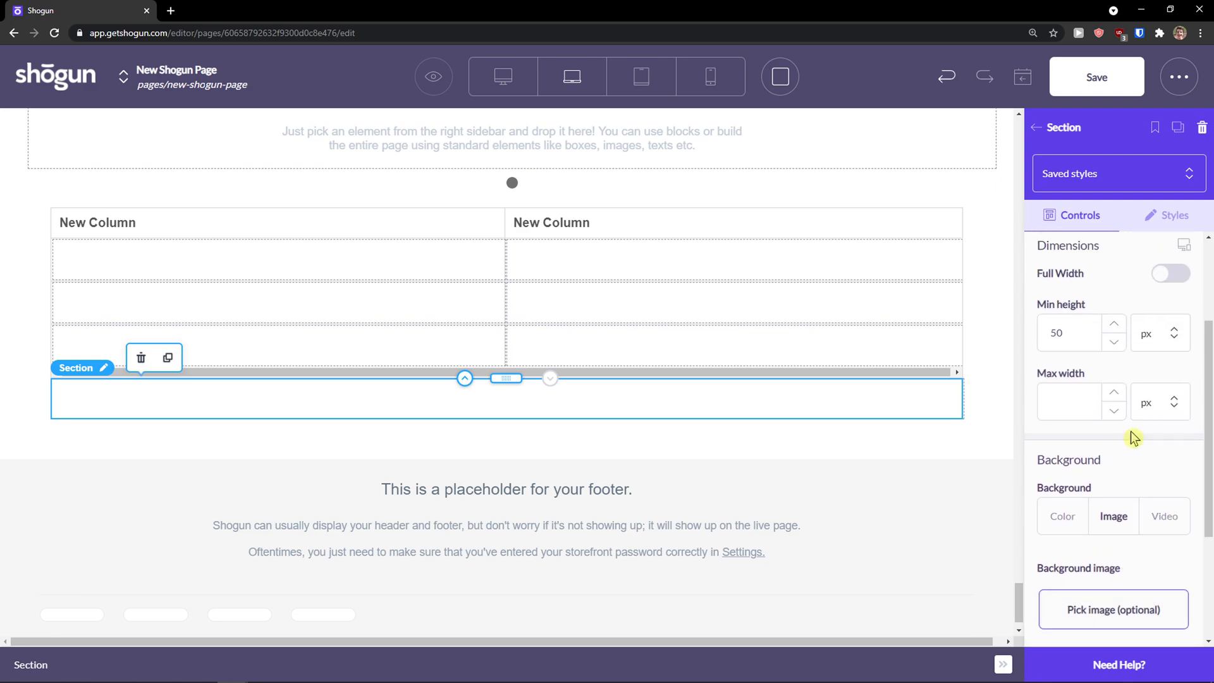
scroll(1144, 436, "up", 1)
left_click(1174, 402)
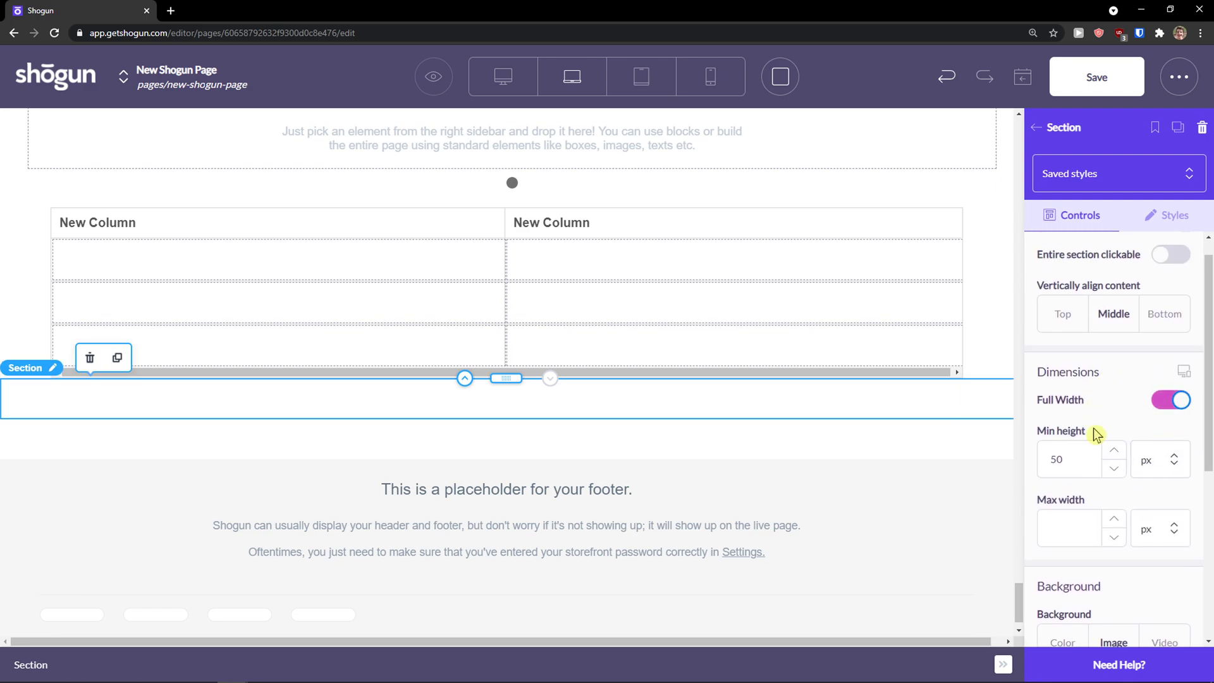
left_click(1096, 463)
type("500")
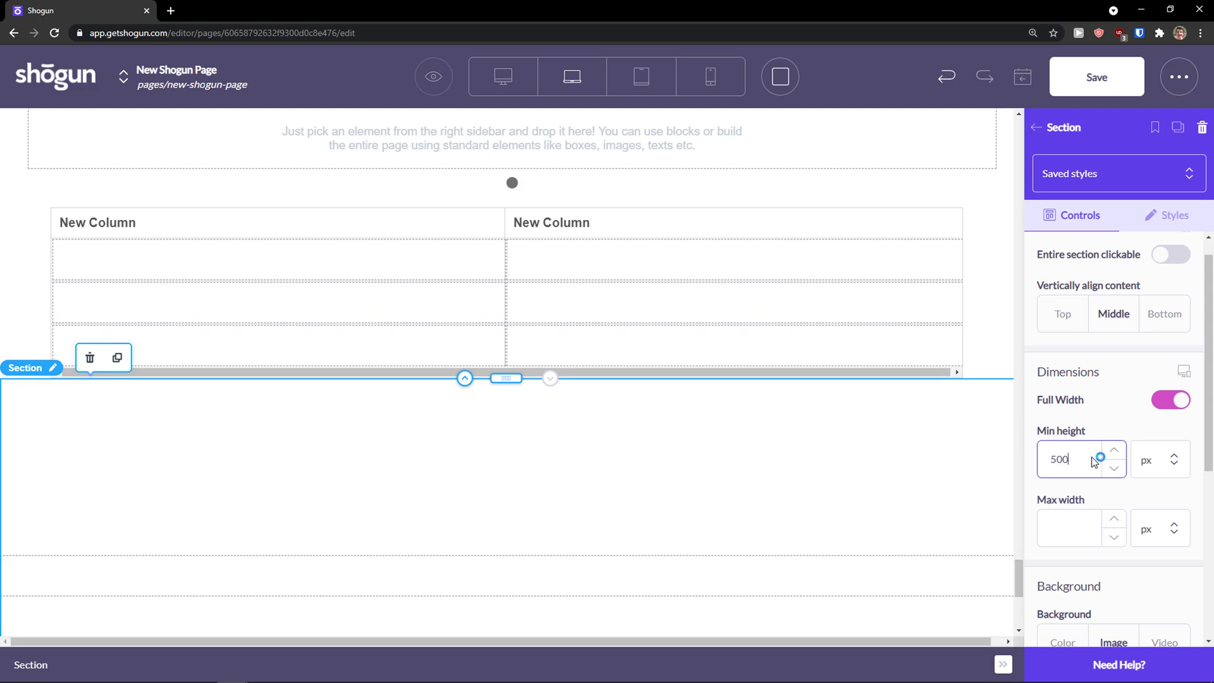
scroll(746, 426, "down", 3)
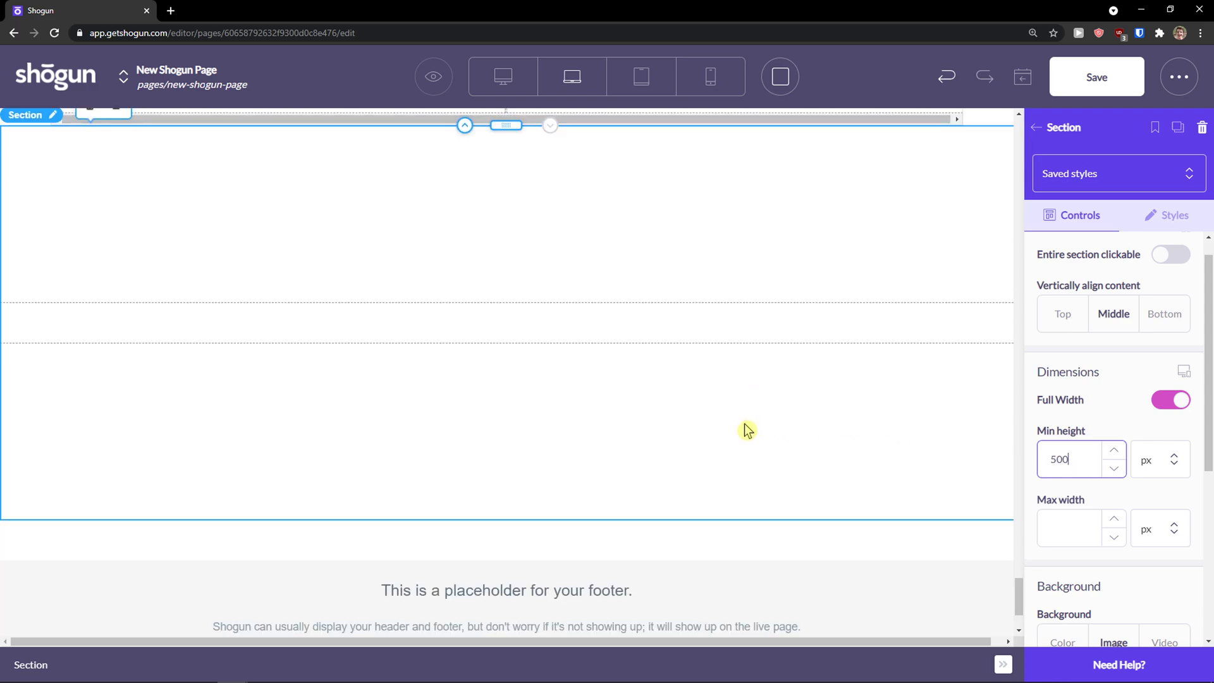
Step: Drop a Video element onto the page above the footer placeholder
left_click(1032, 127)
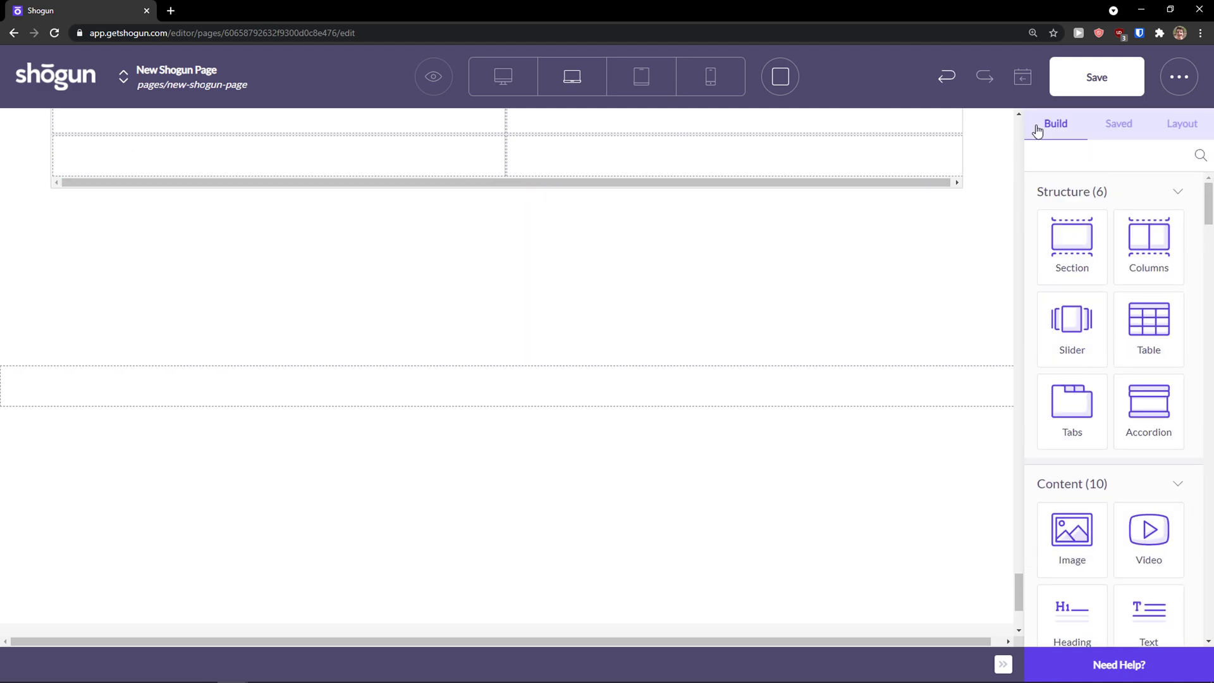
scroll(1106, 392, "down", 2)
left_click_drag(1149, 408, 684, 381)
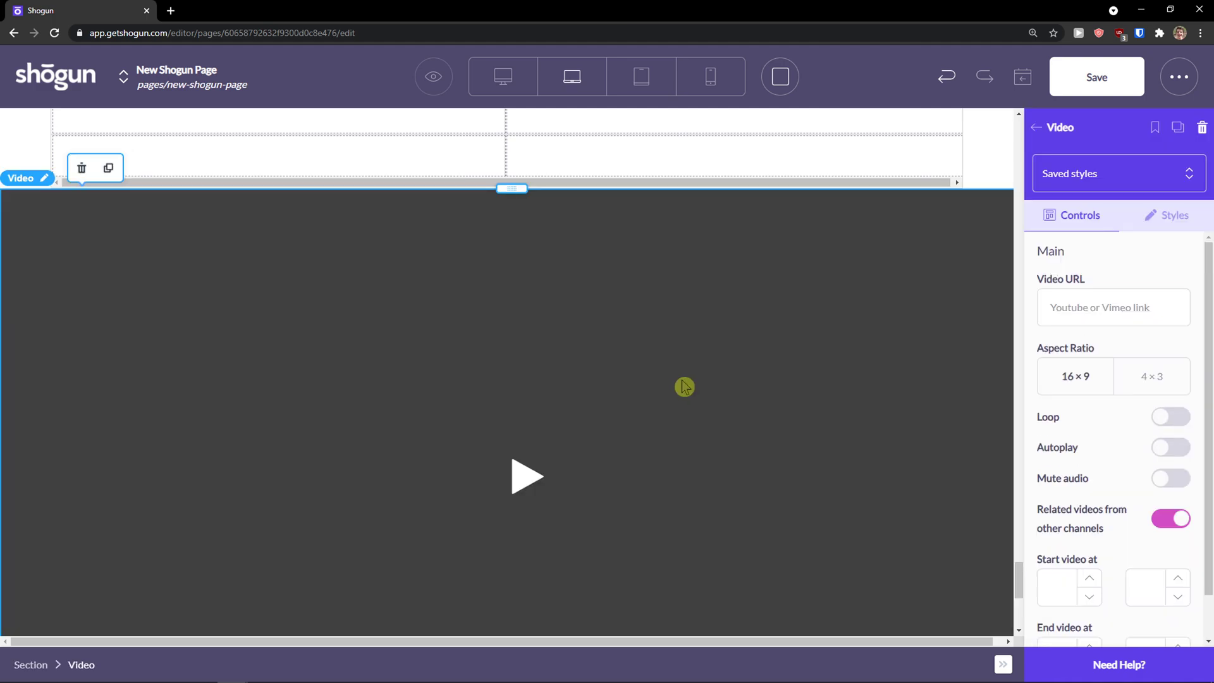
scroll(677, 371, "down", 2)
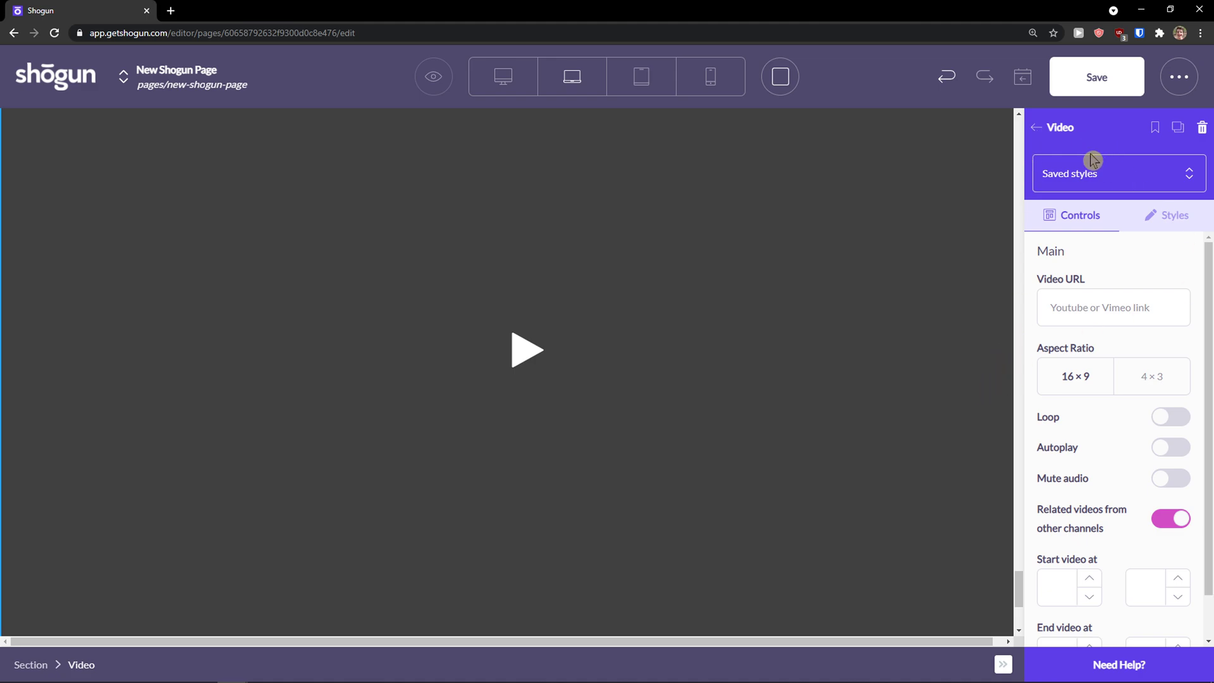
left_click(1045, 133)
scroll(935, 415, "down", 3)
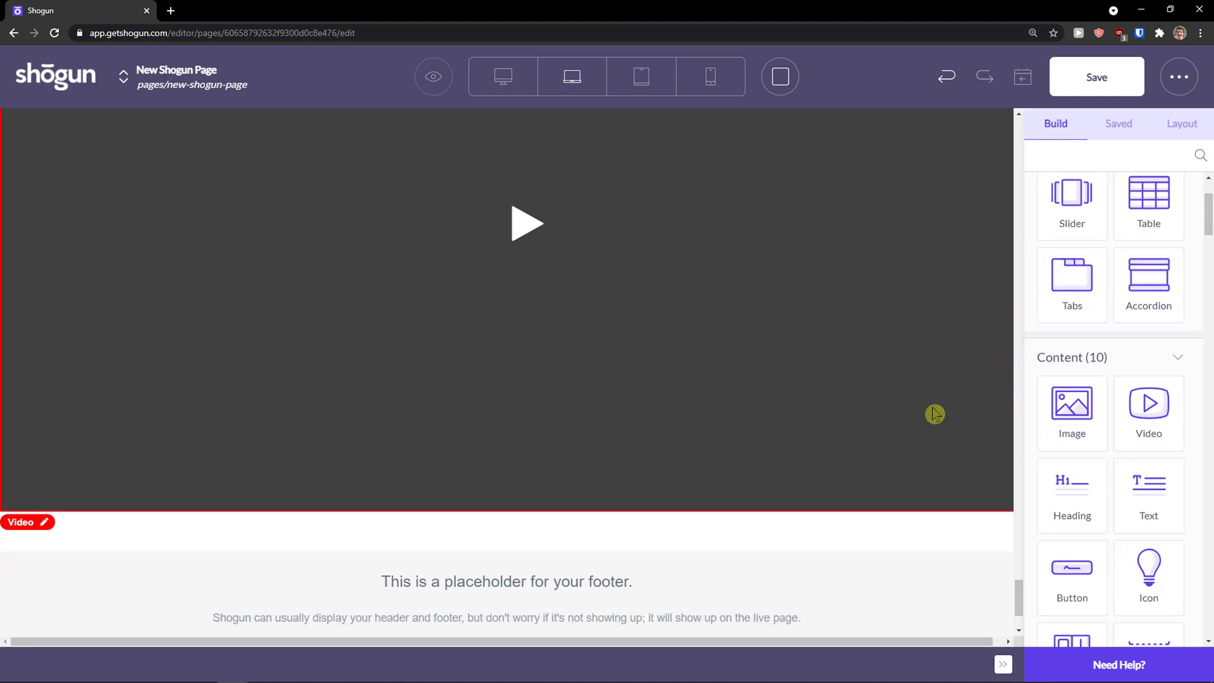
scroll(924, 409, "up", 4)
scroll(922, 405, "down", 3)
scroll(1072, 331, "down", 3)
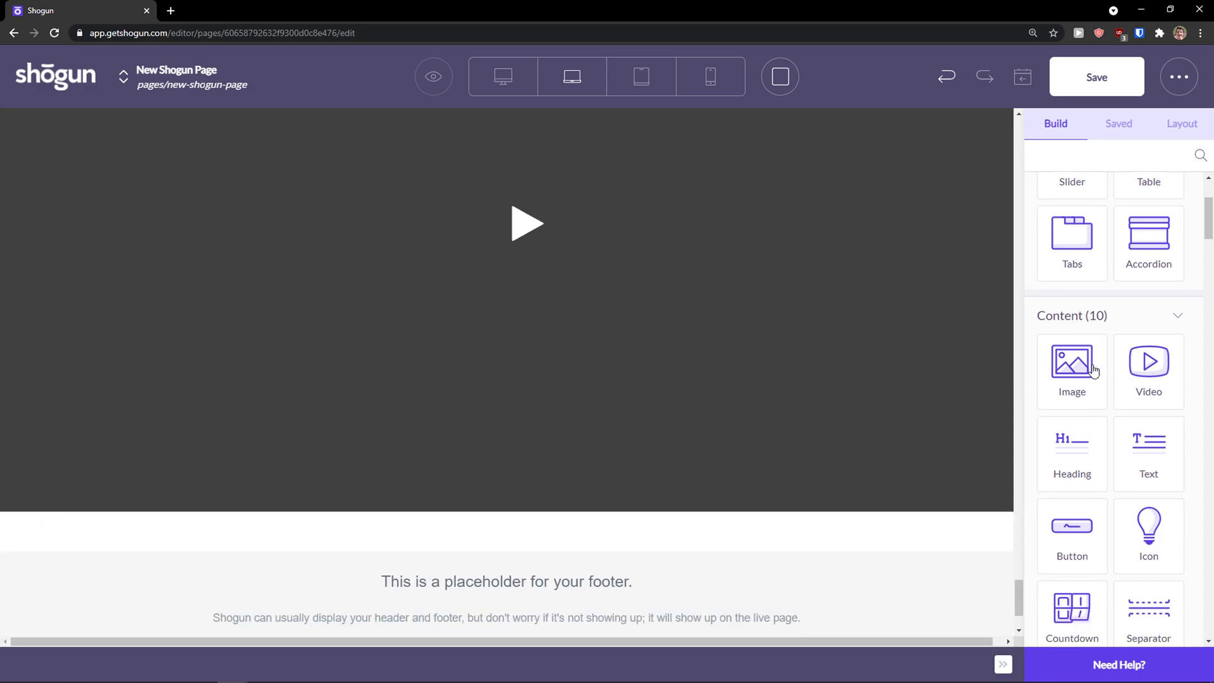
Step: Add a button below the video and raise its text size to 38 px
left_click_drag(1073, 378, 583, 517)
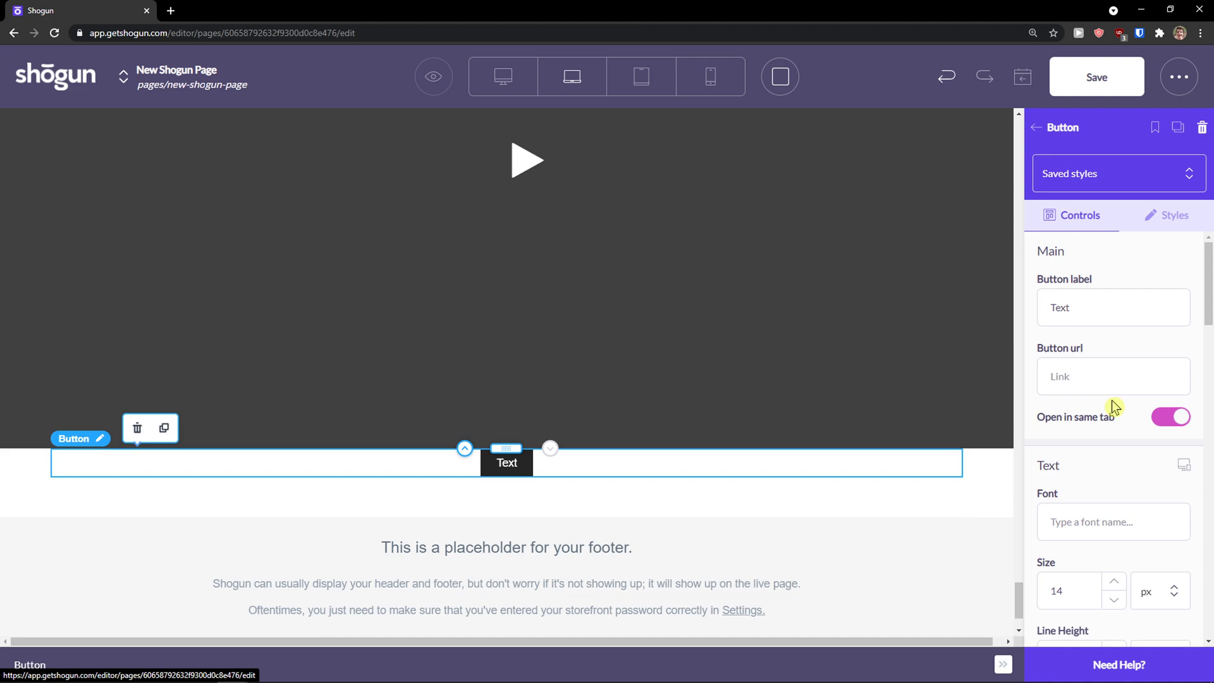
scroll(1083, 426, "down", 3)
left_click(1117, 395)
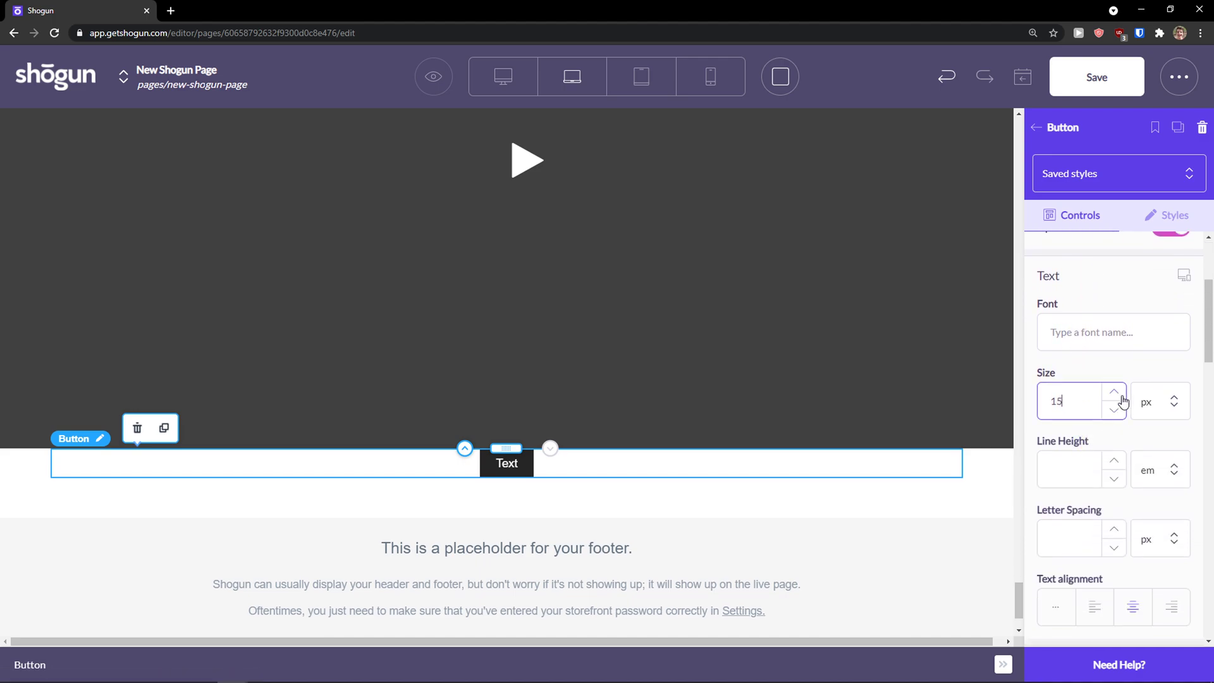
left_click(1116, 395)
left_click(1116, 394)
left_click(1117, 395)
left_click(1117, 394)
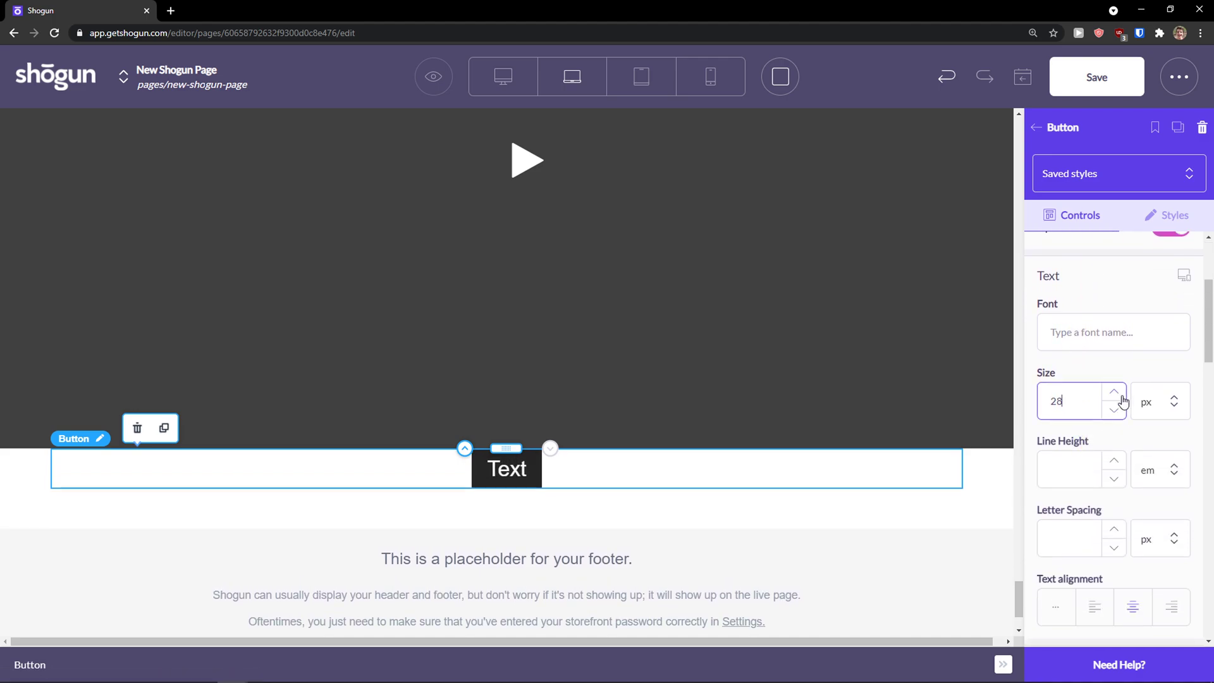
left_click(1117, 395)
left_click(1117, 395)
left_click(1117, 394)
Step: Toggle the button's Full width setting on and off, leaving it at normal width
scroll(1087, 471, "down", 1)
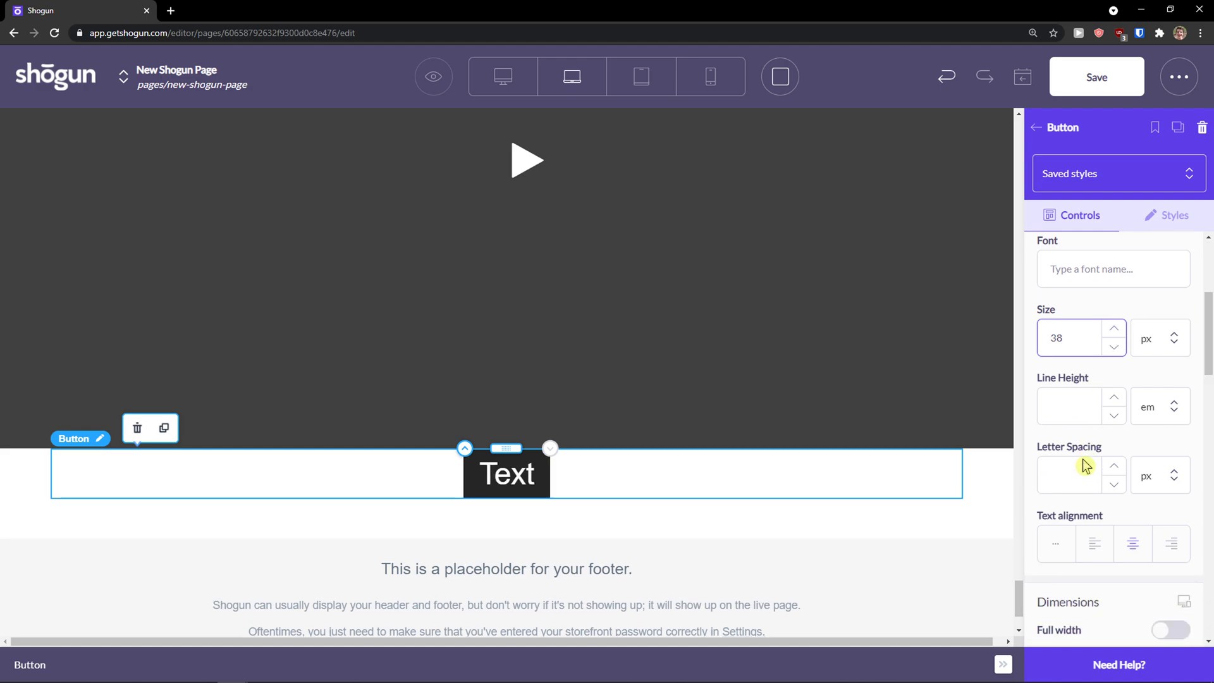
scroll(1082, 459, "down", 1)
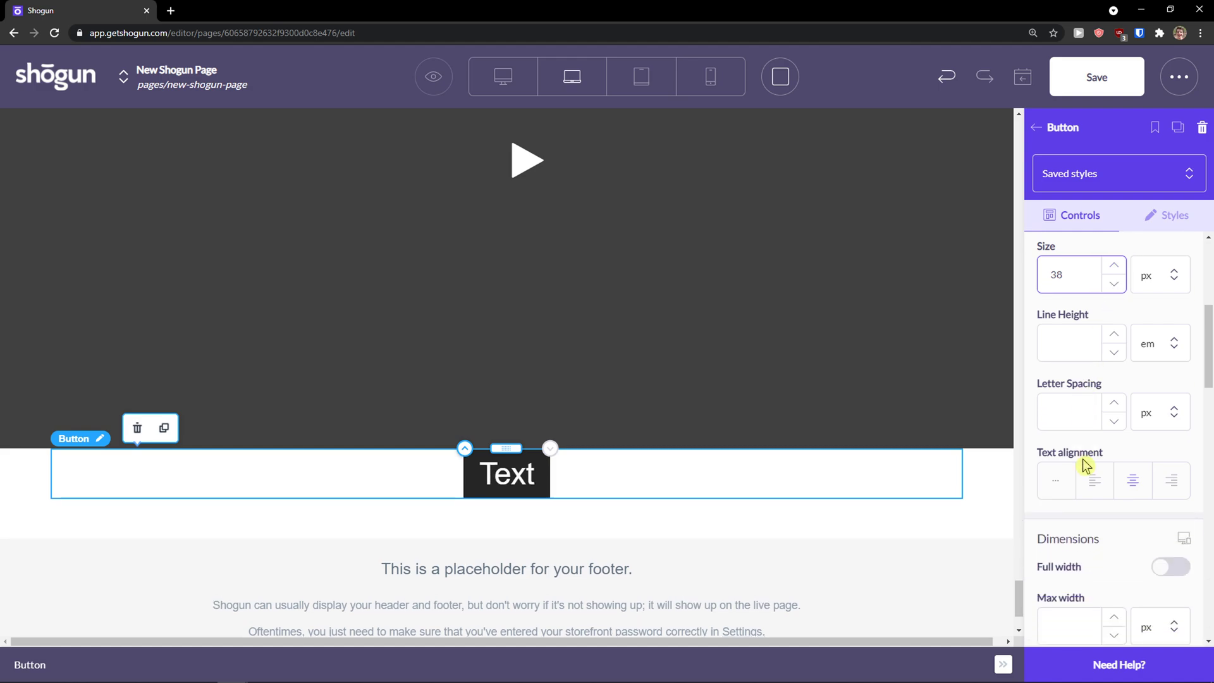
scroll(1083, 459, "down", 3)
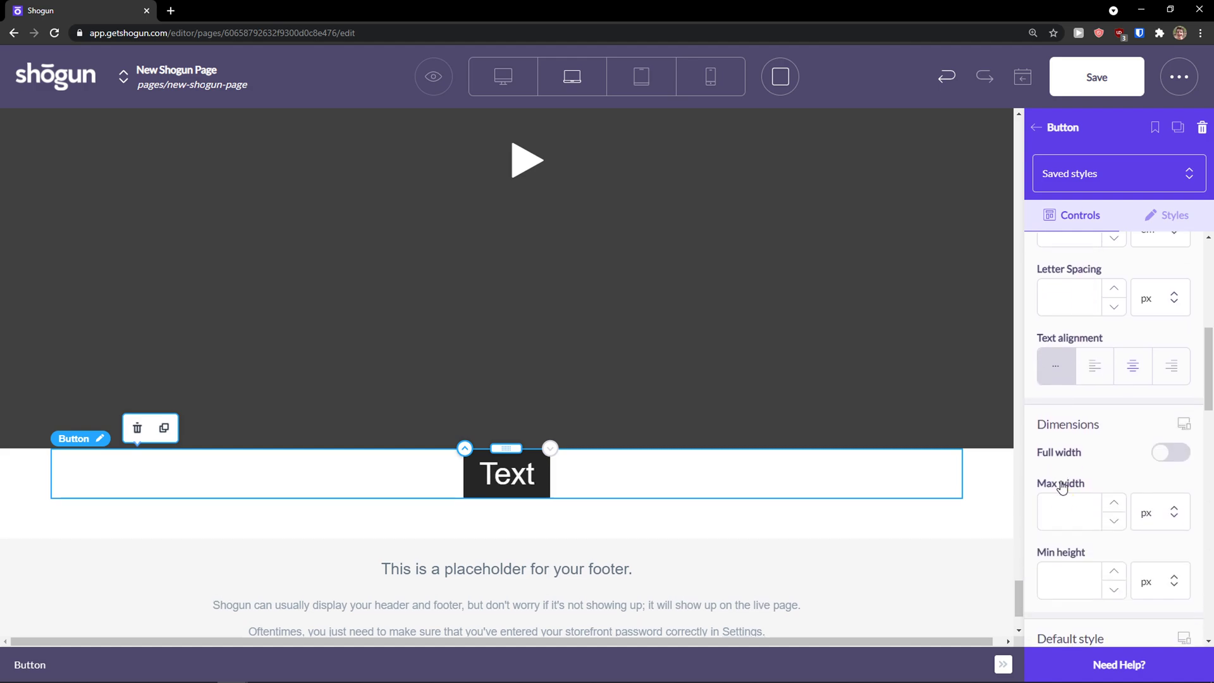
left_click(1175, 379)
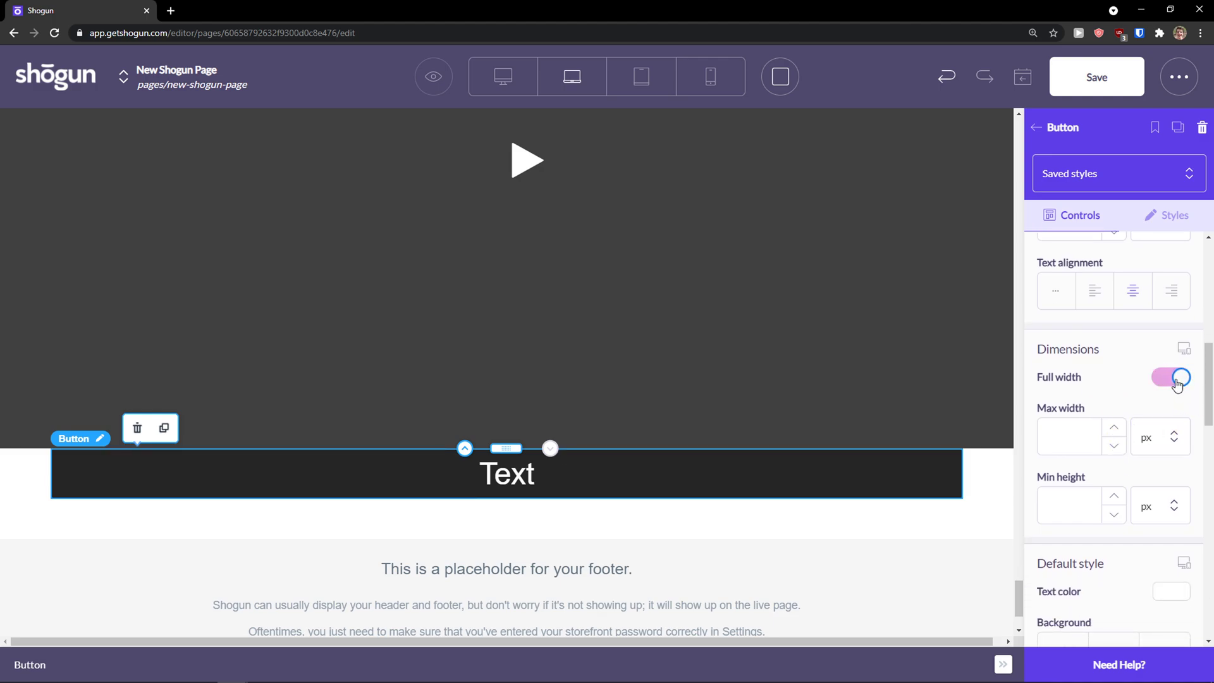
left_click(1176, 382)
left_click(1173, 383)
left_click(1168, 385)
scroll(683, 527, "down", 1)
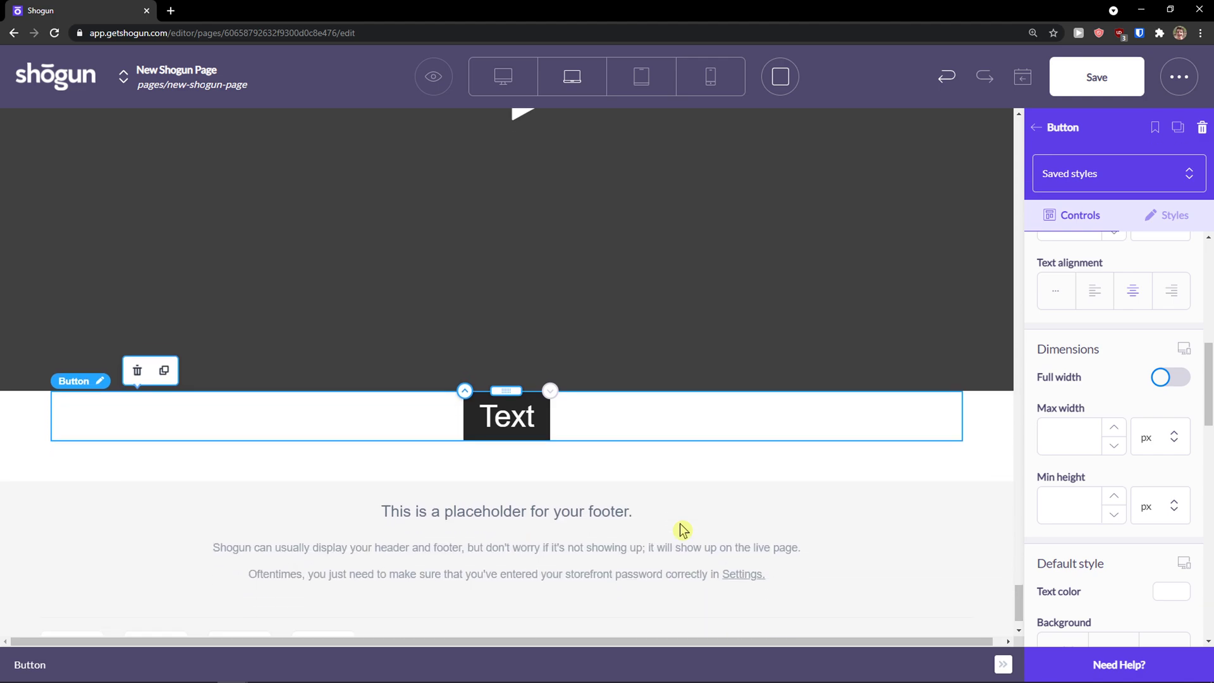
Step: Add a four-column row beneath the large button
left_click(1041, 135)
scroll(1101, 306, "up", 5)
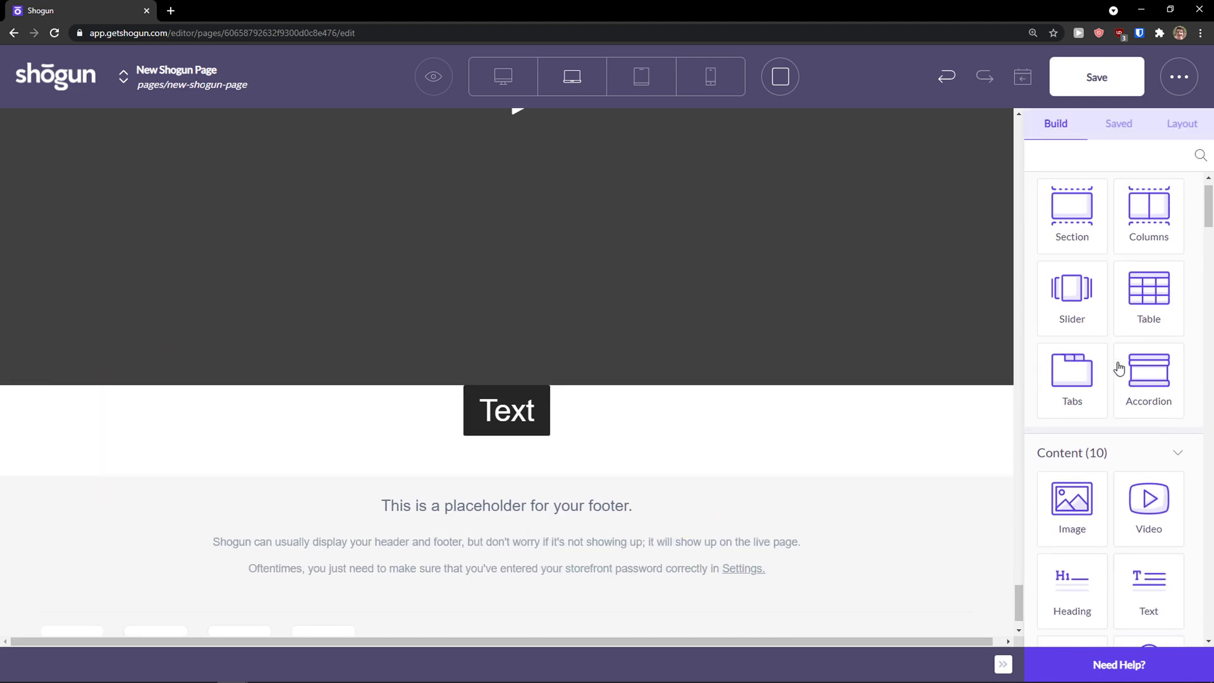
left_click_drag(1147, 247, 606, 462)
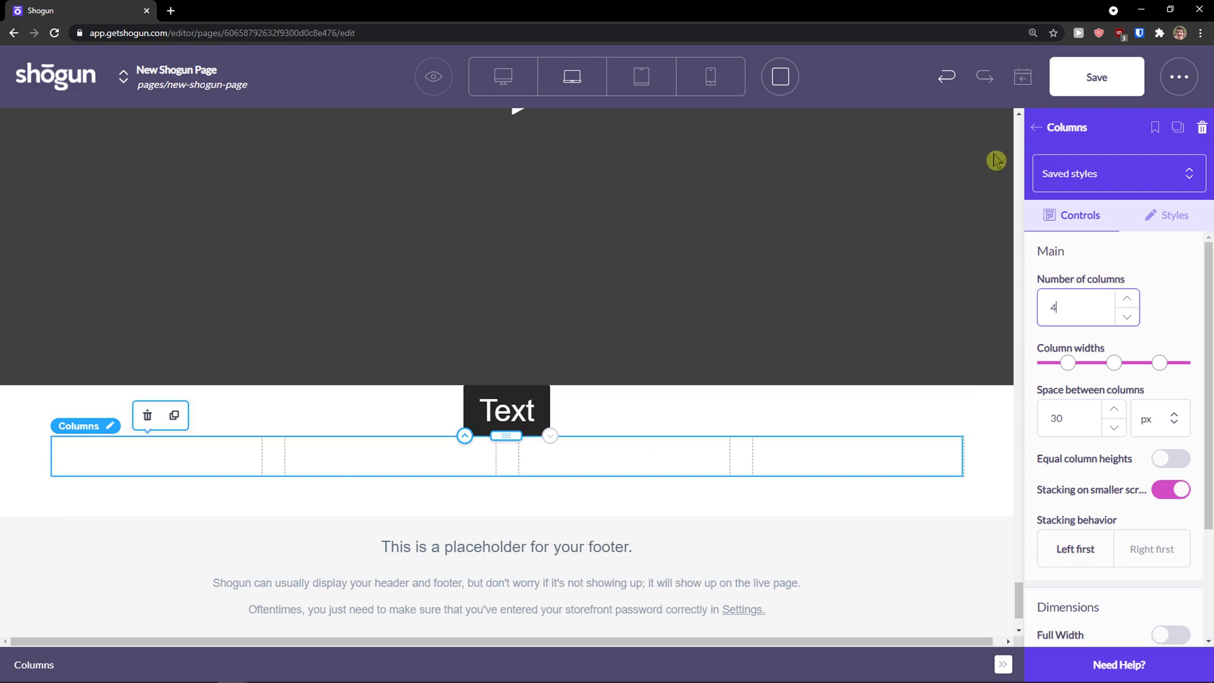
left_click(1035, 129)
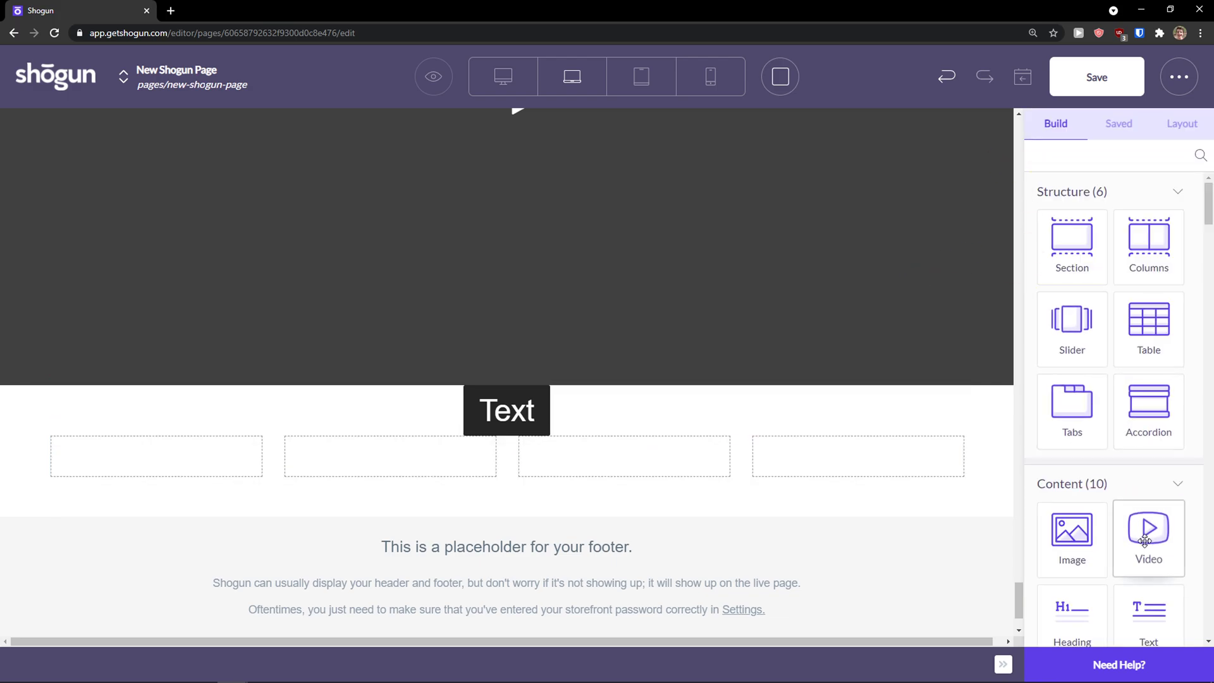
Step: Drop buttons into the middle two columns and set their text size to 30 px
scroll(1087, 391, "down", 1)
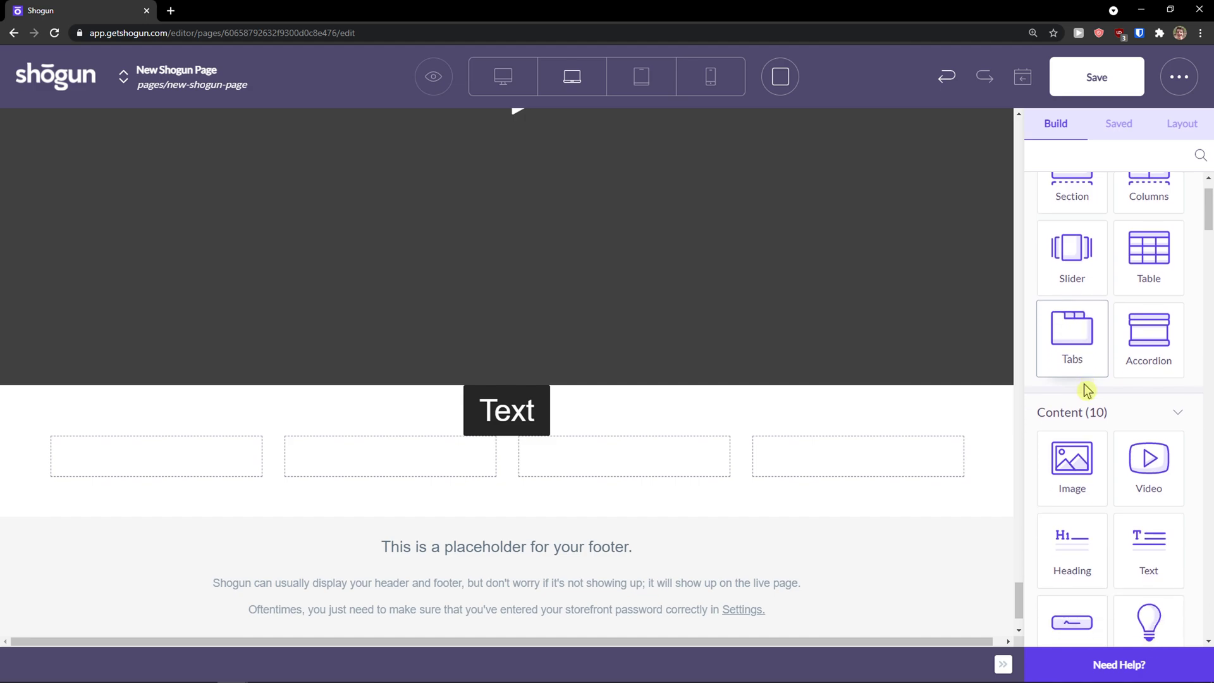
scroll(1087, 390, "down", 4)
left_click_drag(1070, 399, 612, 452)
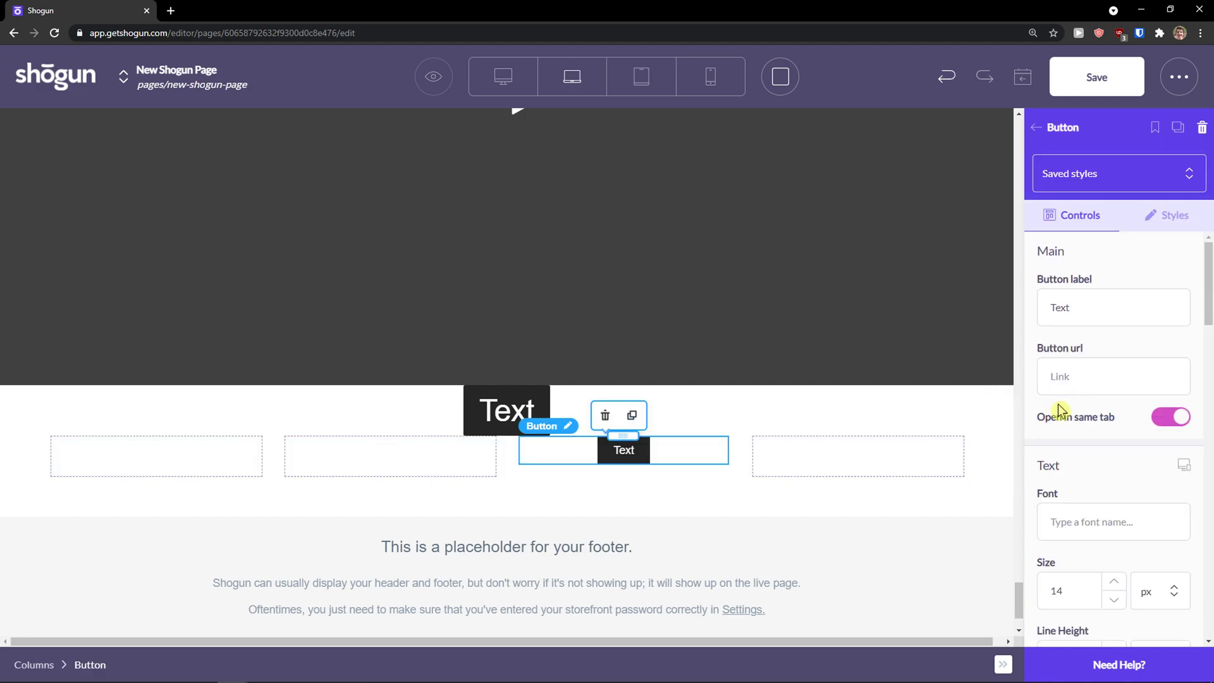
left_click(1044, 132)
left_click_drag(1073, 468, 481, 456)
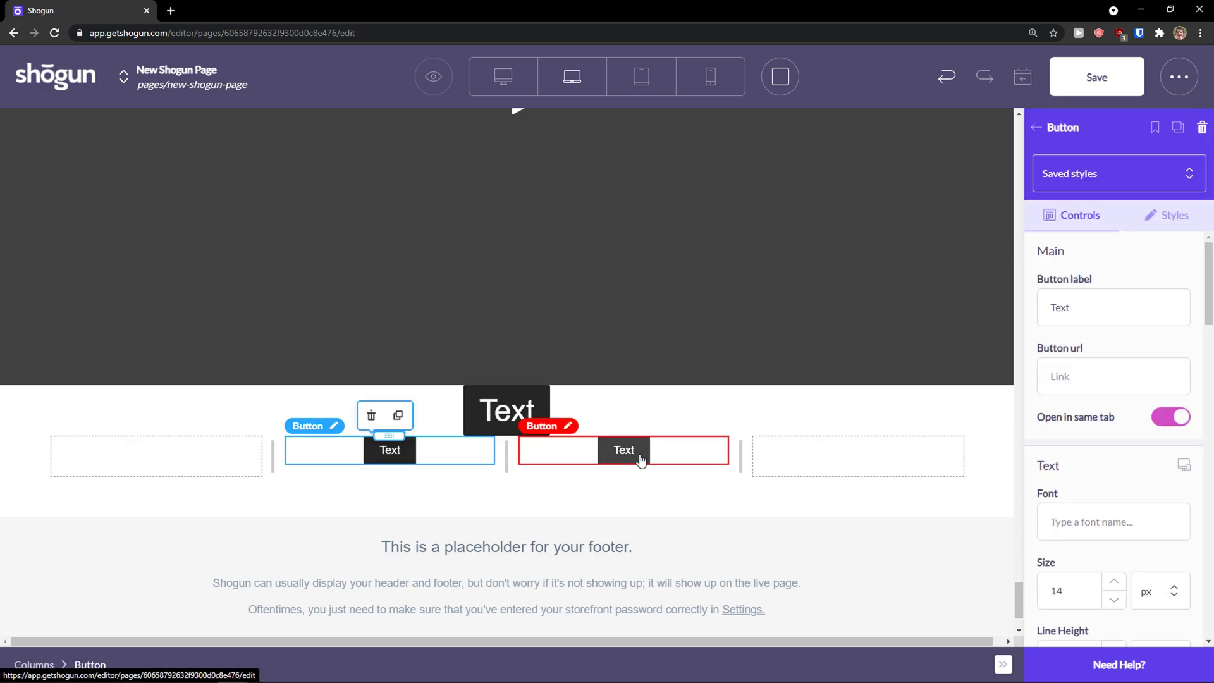
scroll(1068, 458, "down", 3)
left_click(1114, 394)
left_click(1114, 394)
left_click(1114, 394)
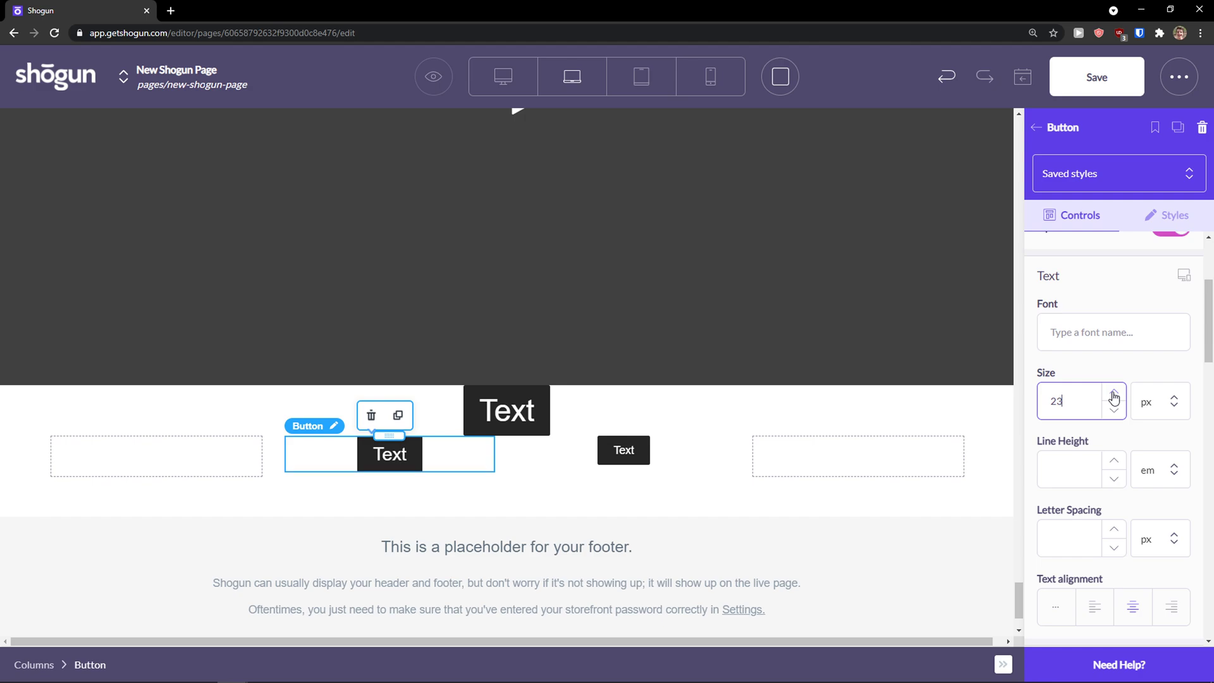
left_click(633, 450)
scroll(1047, 435, "down", 4)
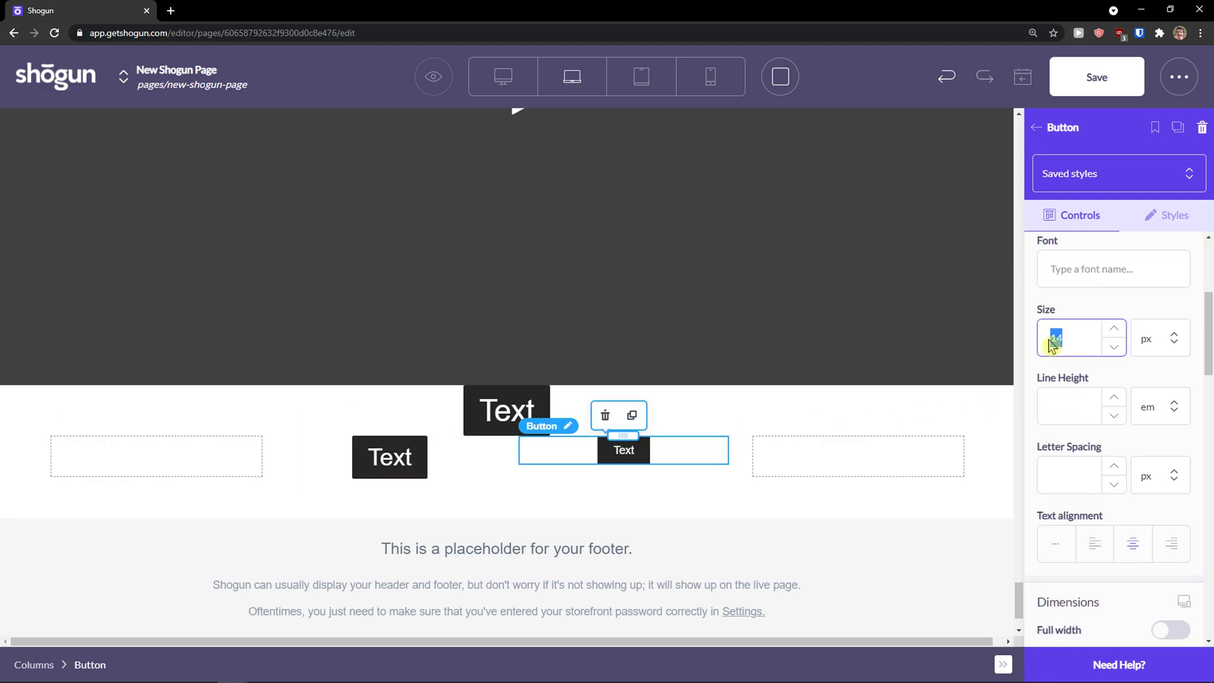
type("30")
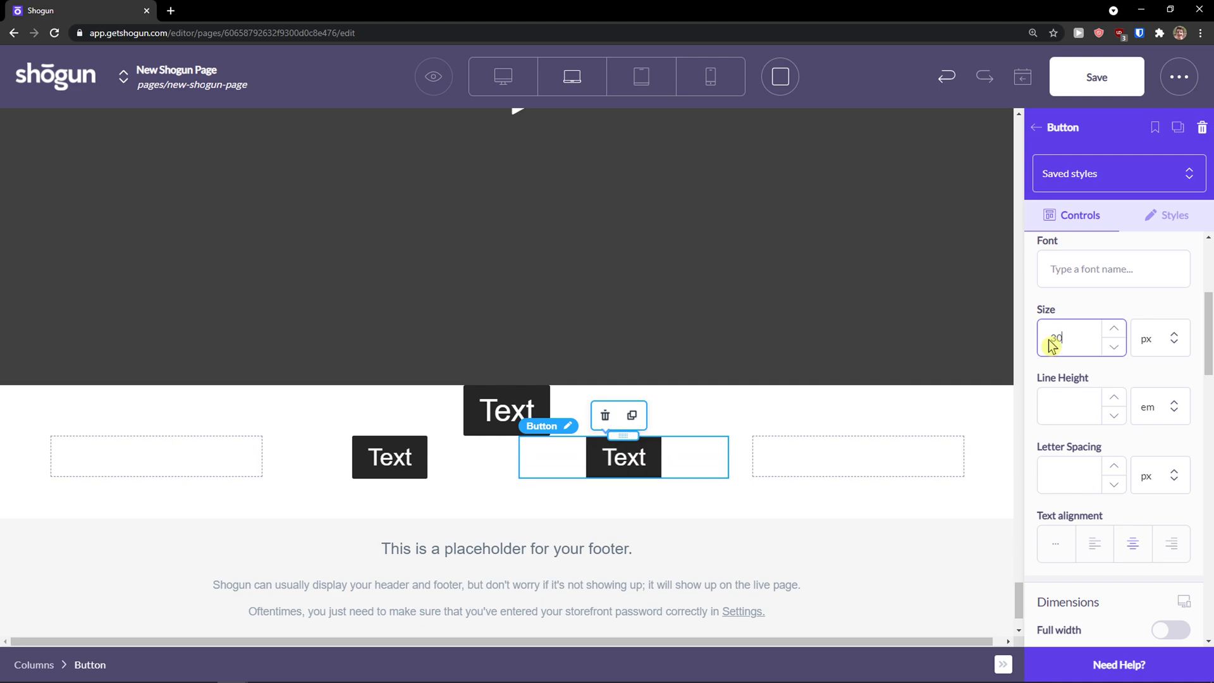
left_click(775, 528)
Step: Add a countdown timer below the four-column row
scroll(1077, 451, "down", 2)
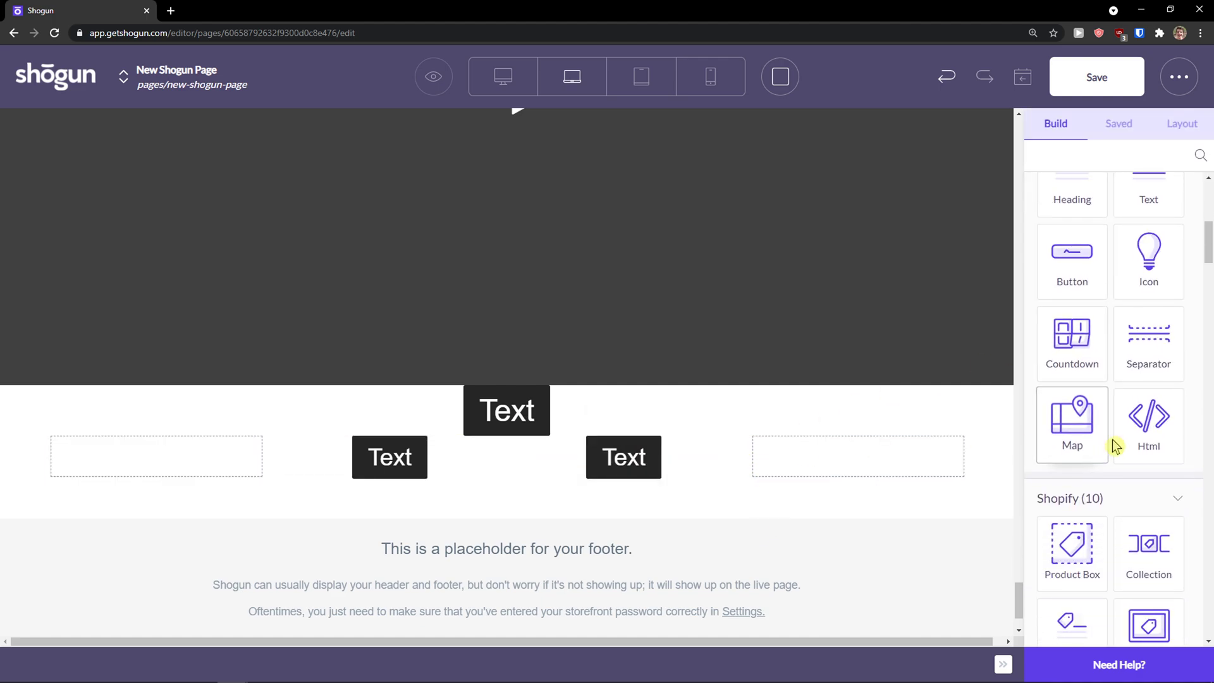
left_click_drag(1072, 335, 737, 510)
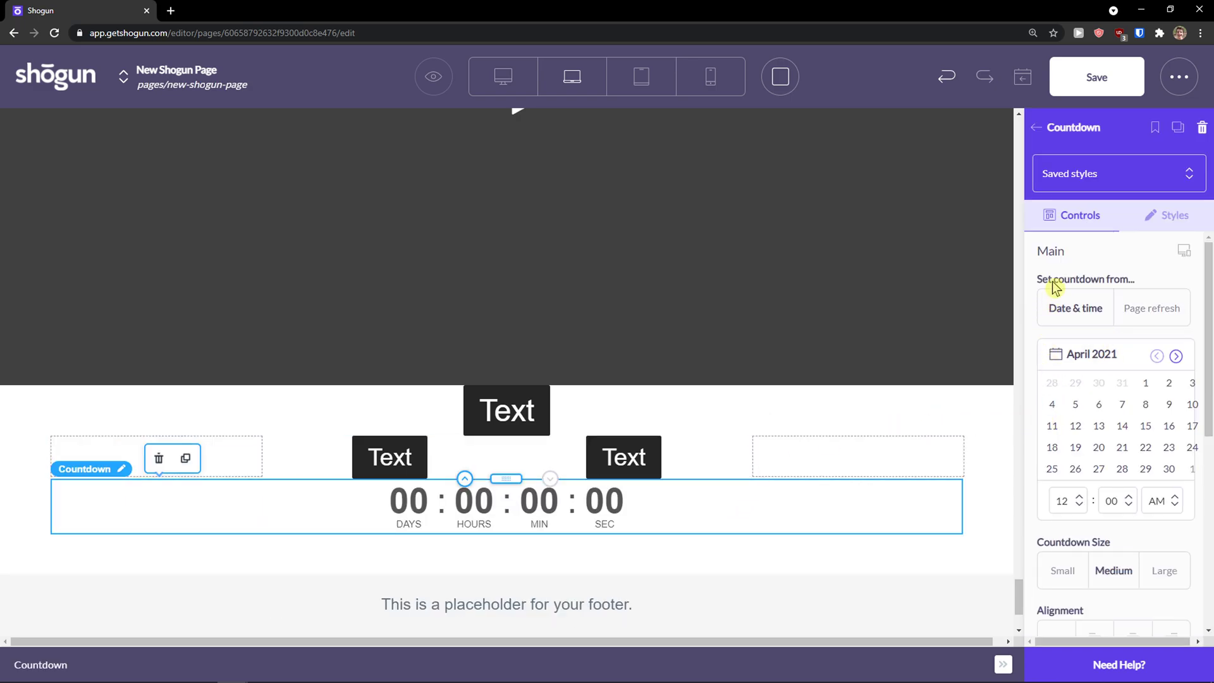
scroll(1075, 430, "down", 4)
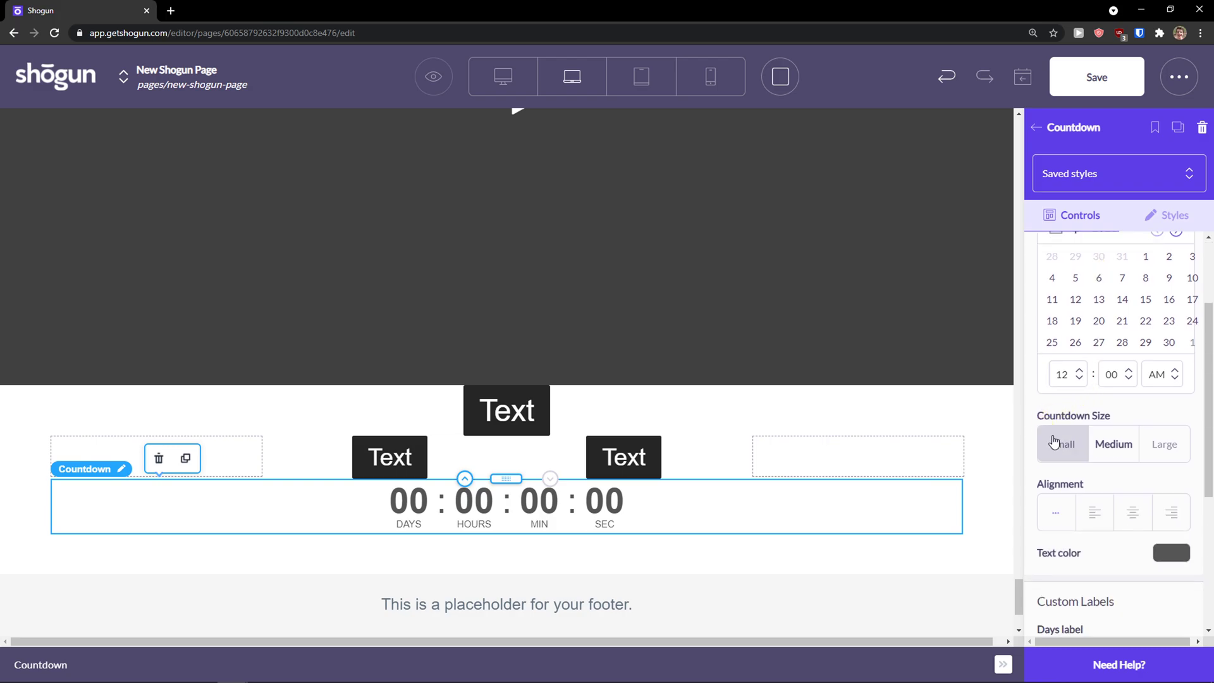
scroll(1049, 437, "down", 2)
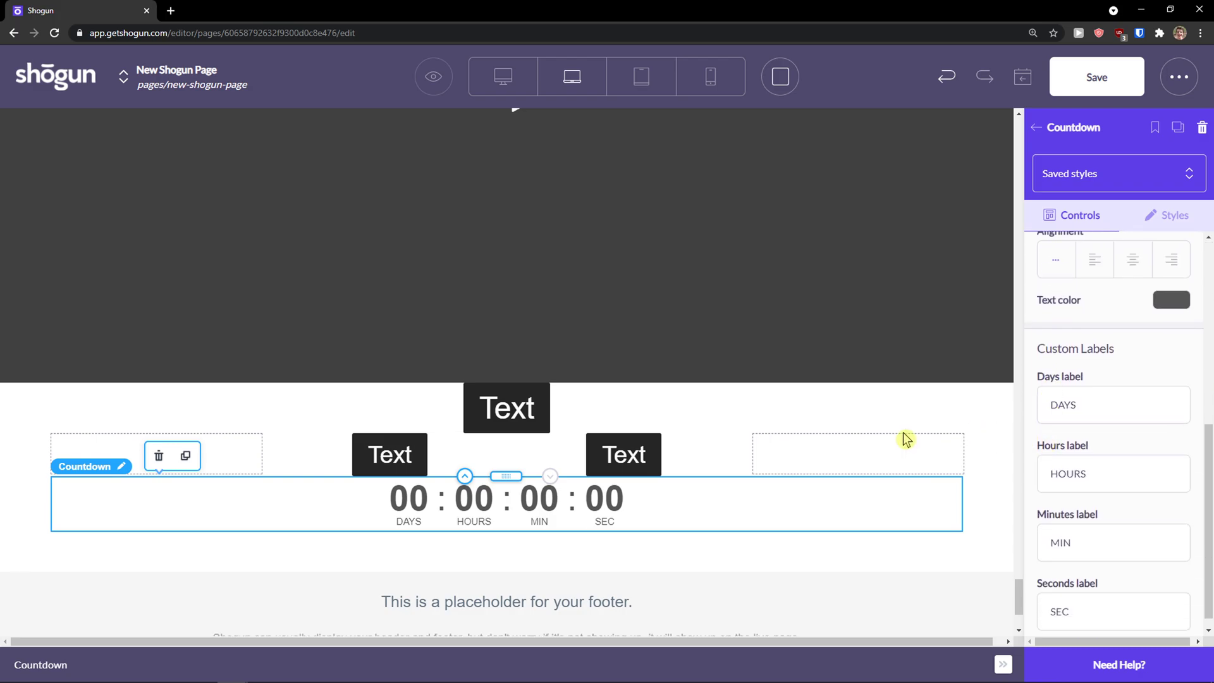
scroll(823, 446, "down", 3)
scroll(1130, 454, "up", 6)
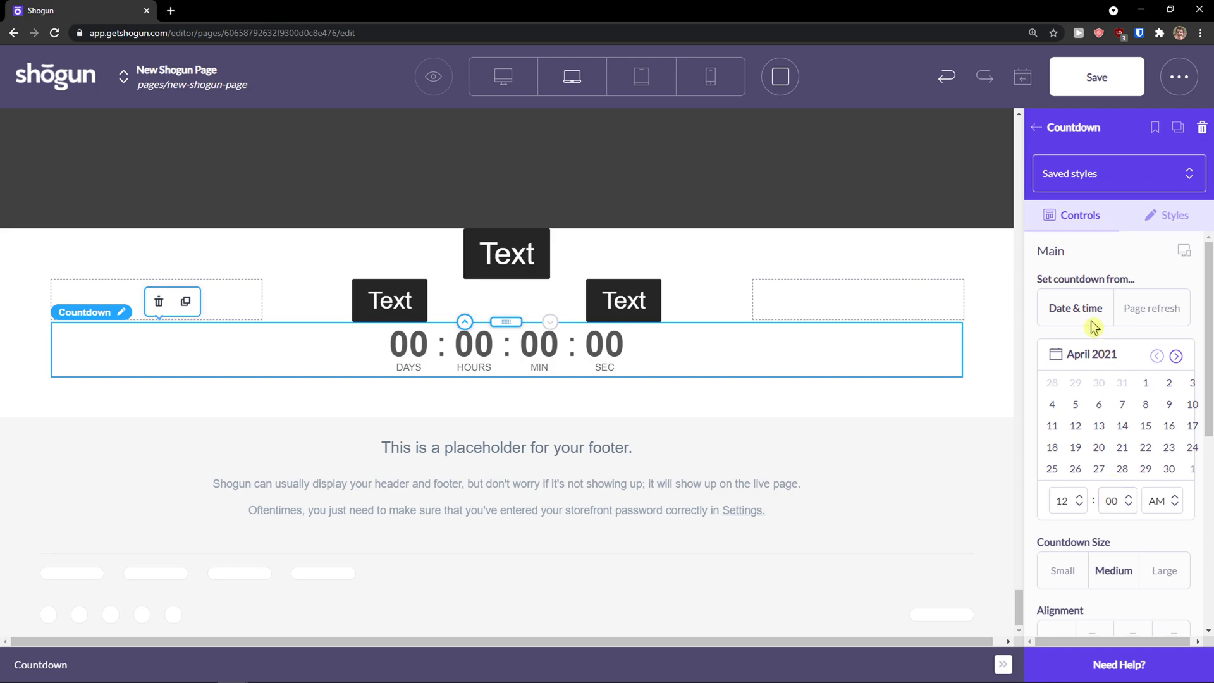
scroll(1057, 325, "down", 6)
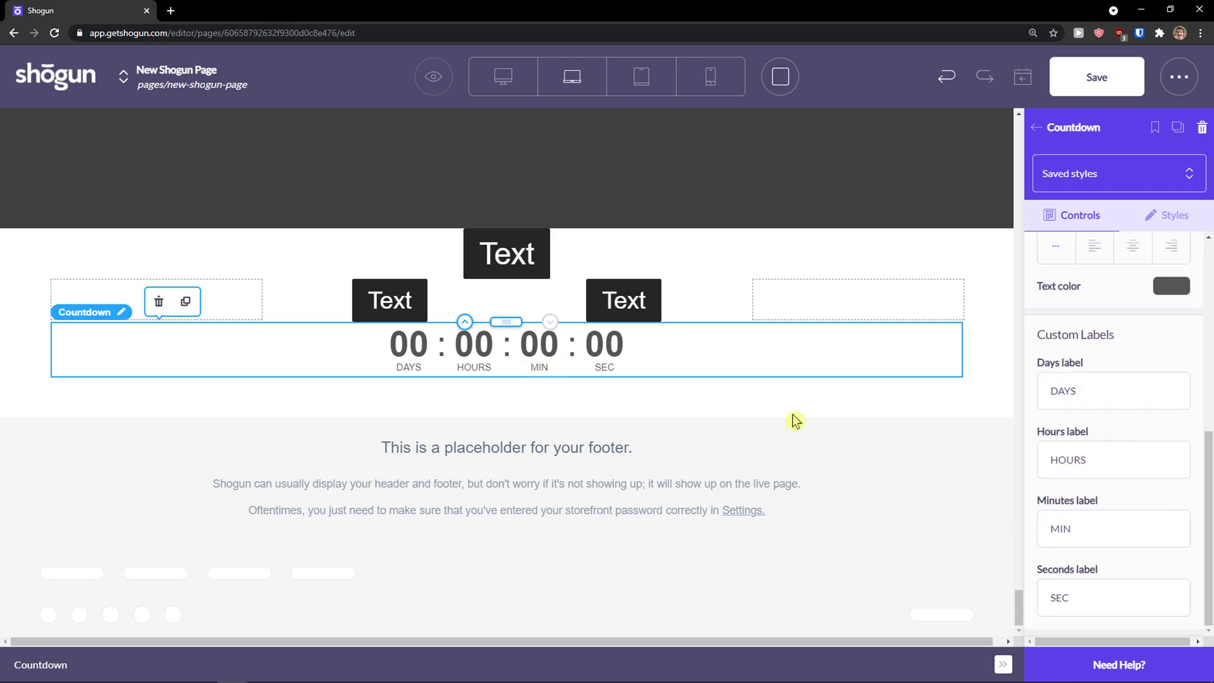
scroll(1076, 534, "up", 5)
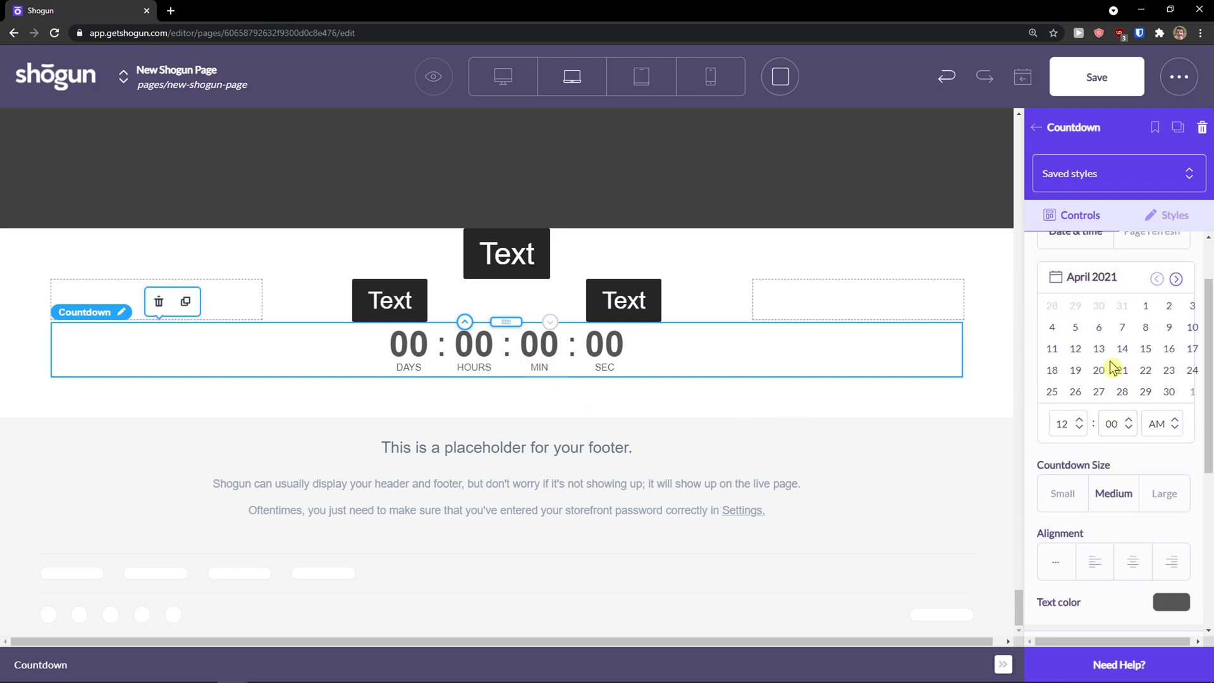
Step: Set the countdown end to April 1, 2021 at 12:00 AM
left_click(1167, 349)
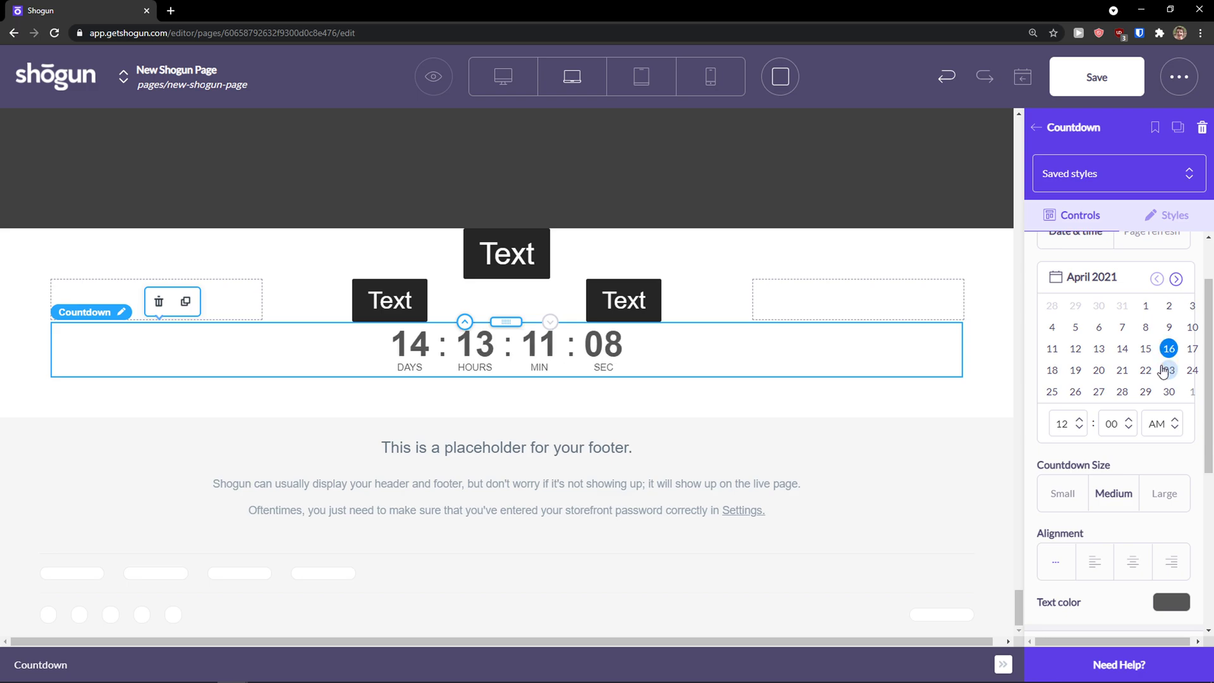
left_click(1145, 326)
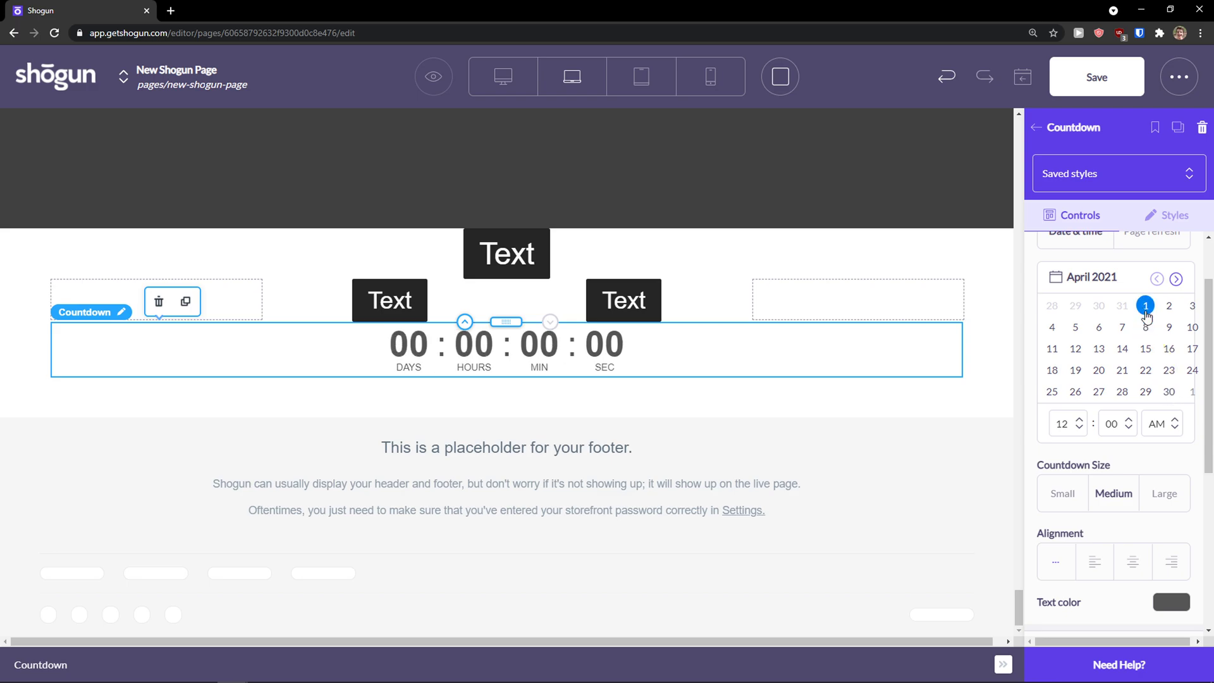
left_click(1068, 427)
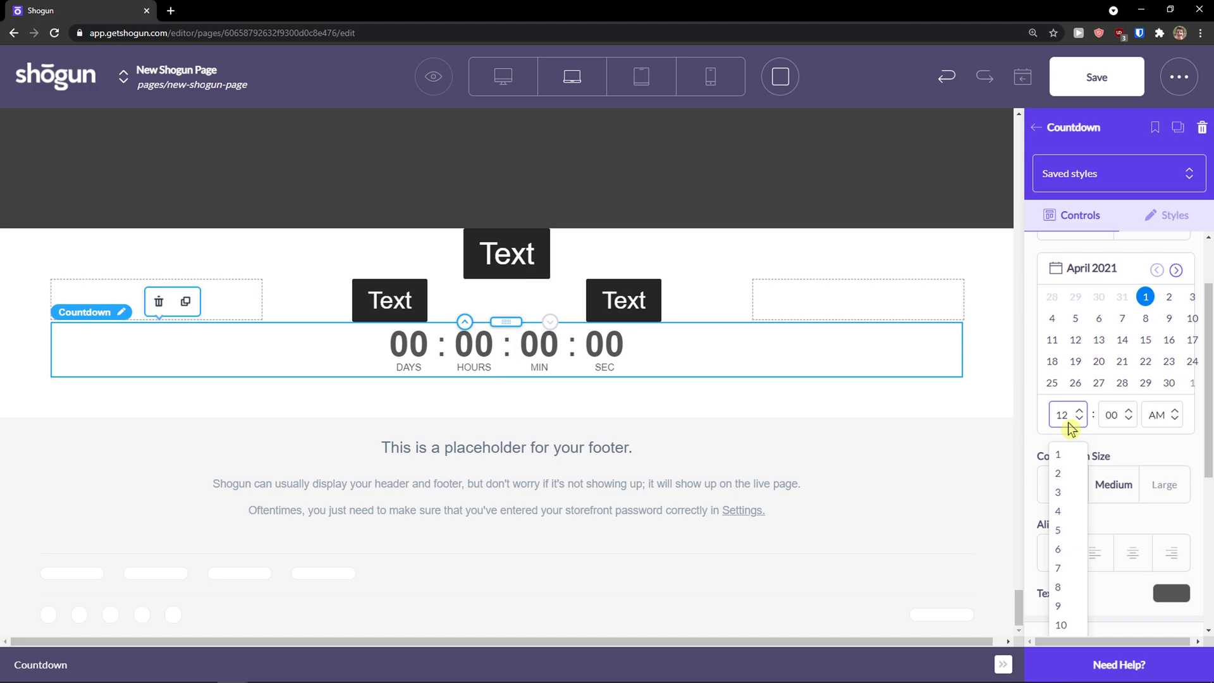
left_click(1120, 427)
Step: Drop a Product Box below the countdown and pick the 'Shoes' product in it
left_click(1037, 128)
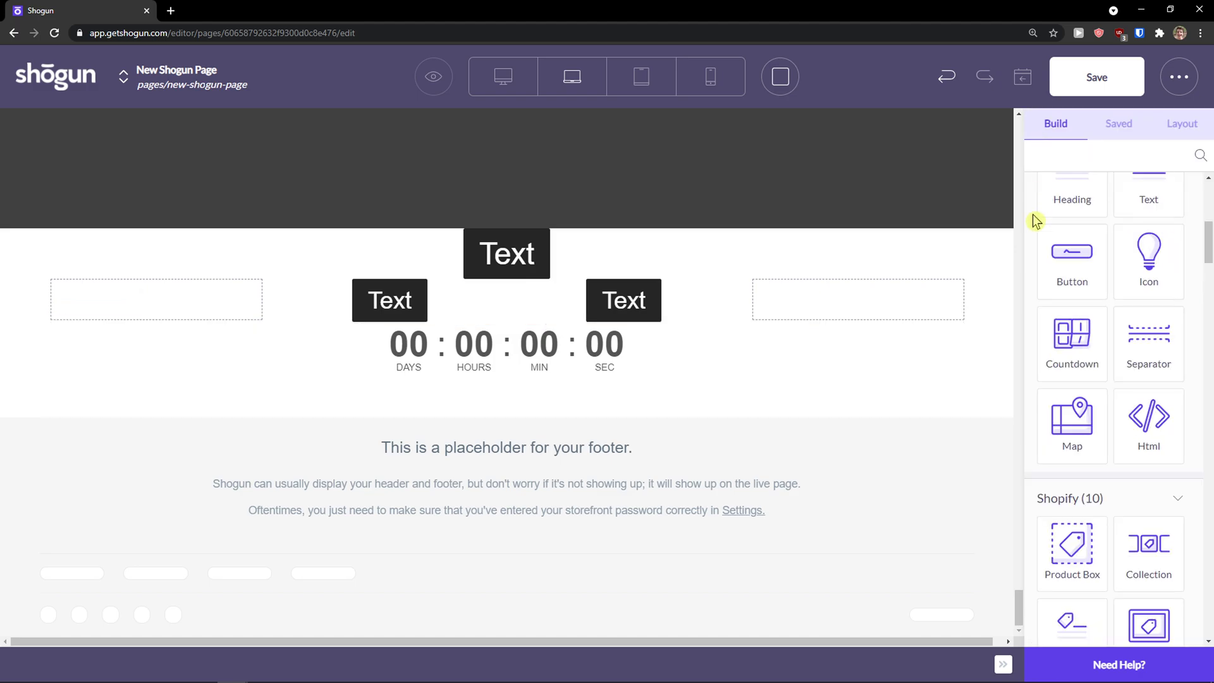
scroll(1073, 386, "down", 2)
scroll(1075, 378, "down", 2)
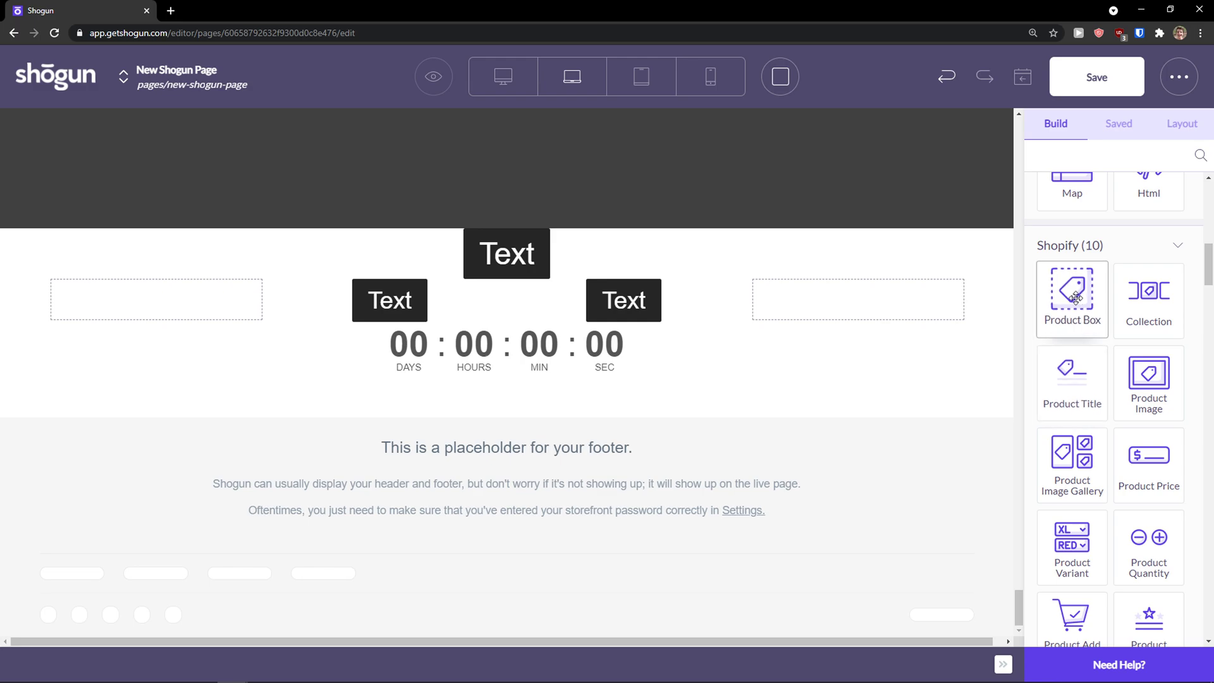
left_click_drag(1074, 292, 710, 388)
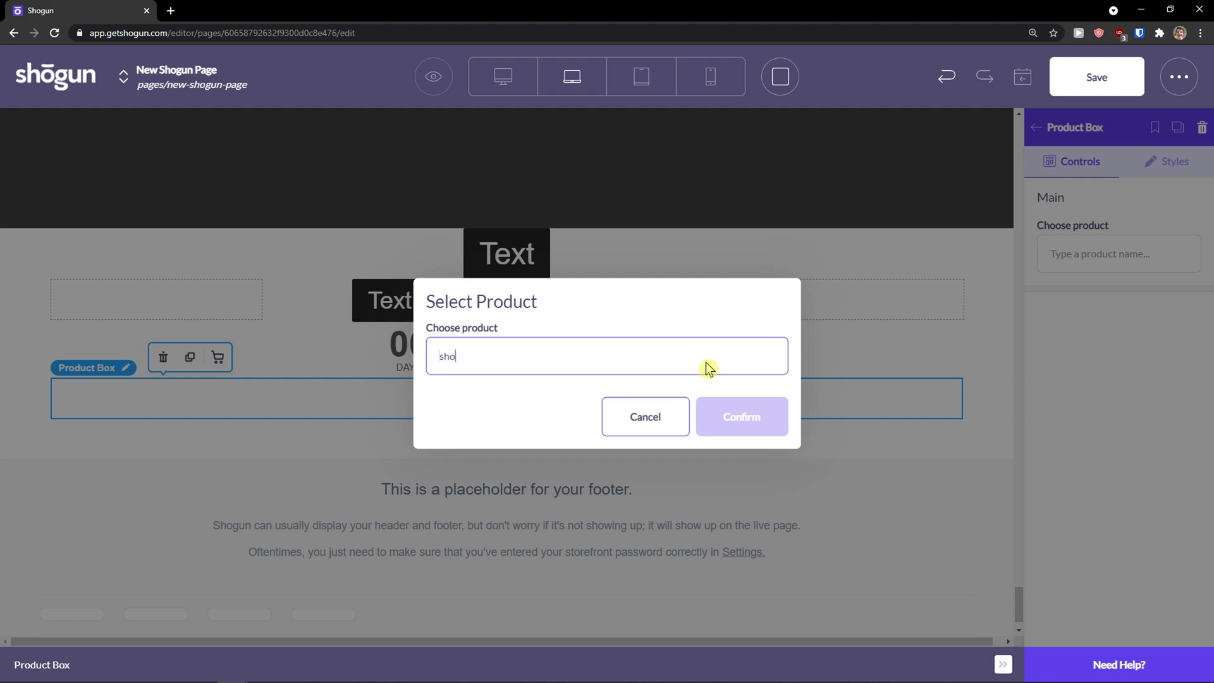
type("shoes")
left_click(710, 395)
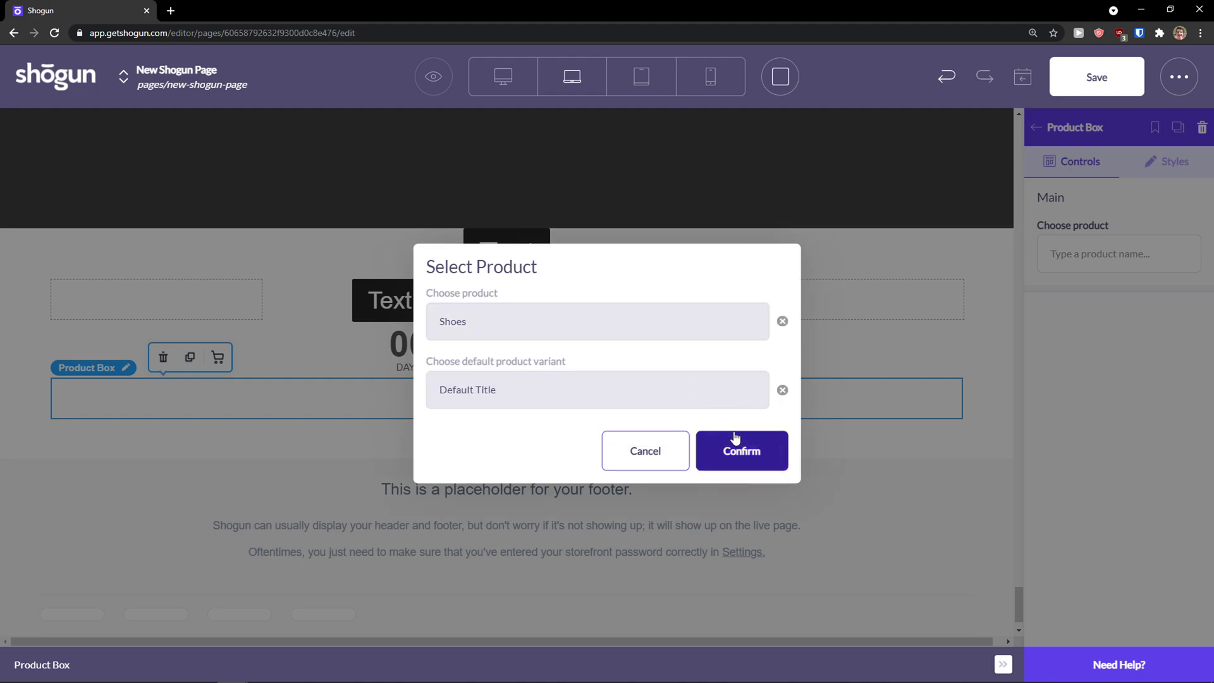
left_click(752, 449)
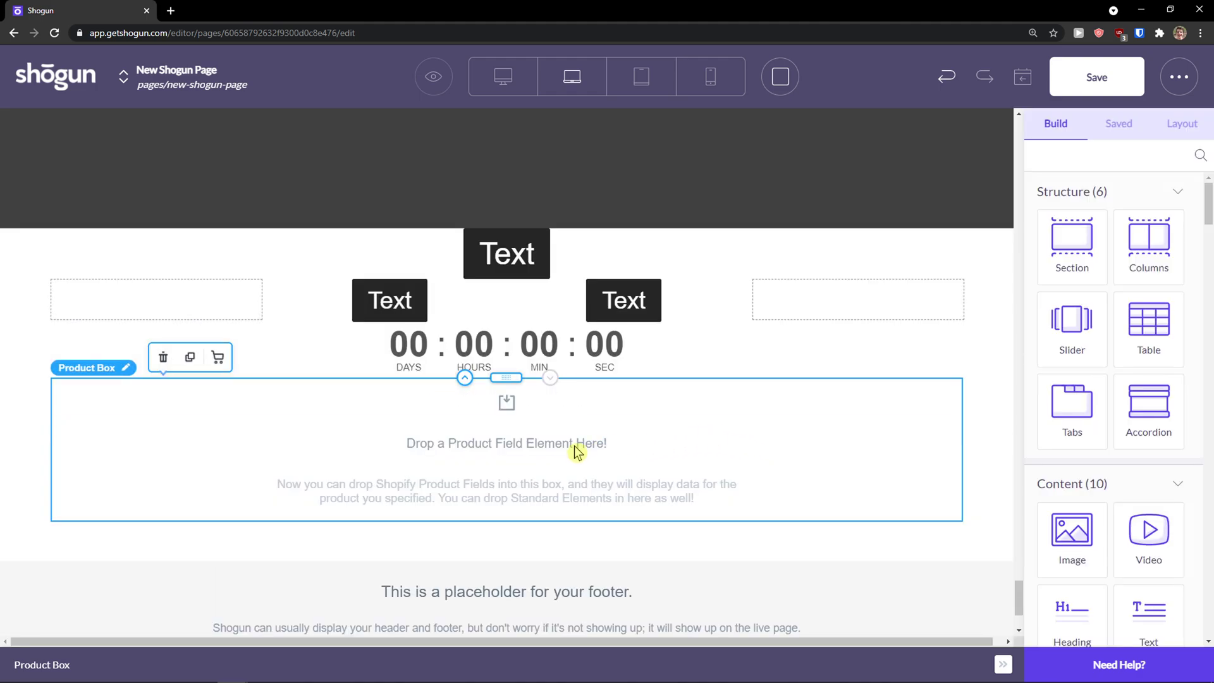
scroll(577, 451, "down", 1)
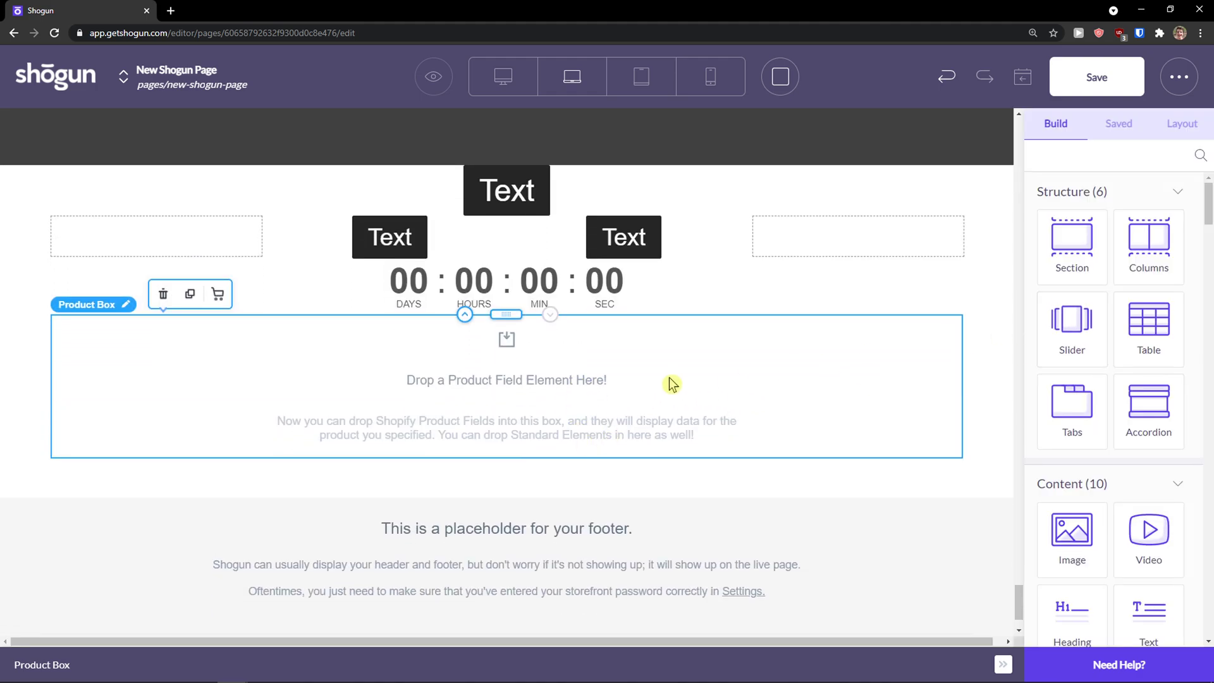
scroll(708, 383, "down", 1)
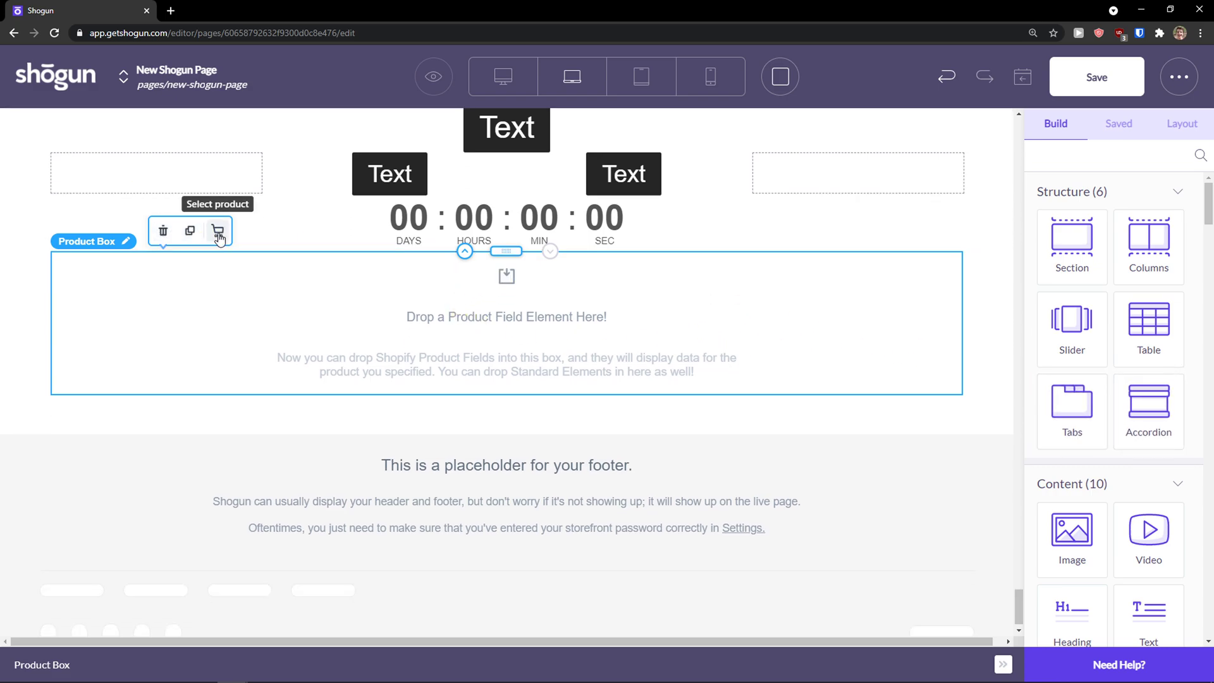
left_click(218, 231)
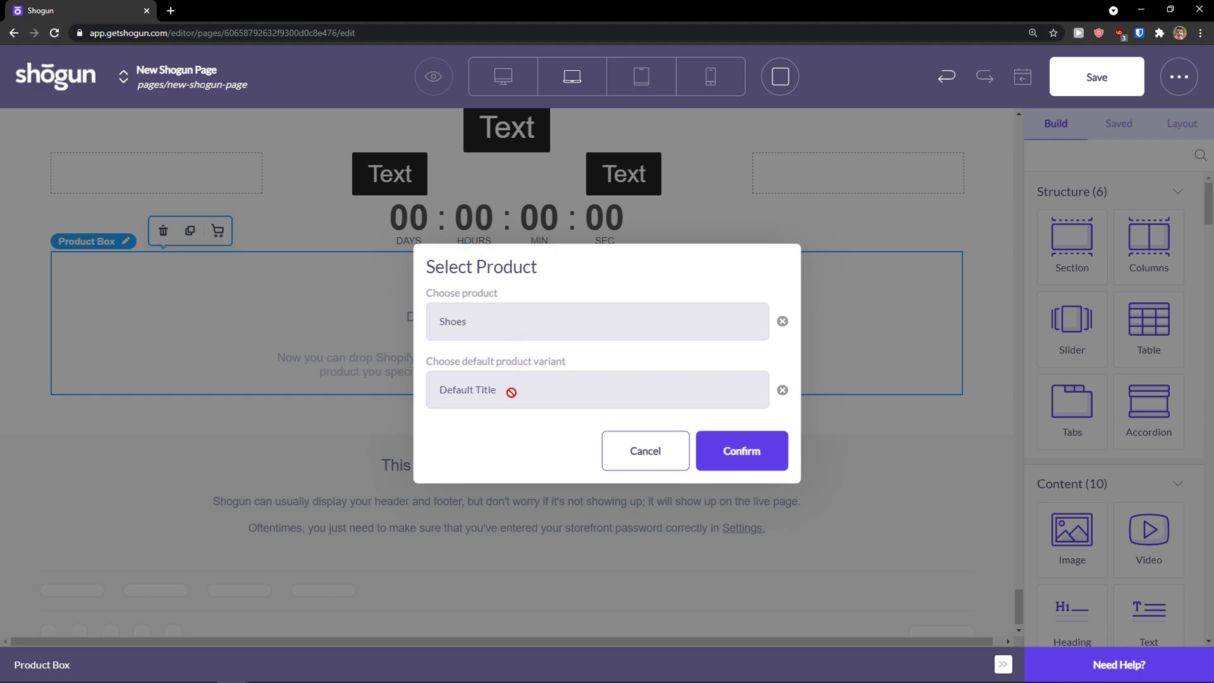
left_click(723, 453)
scroll(1075, 398, "down", 4)
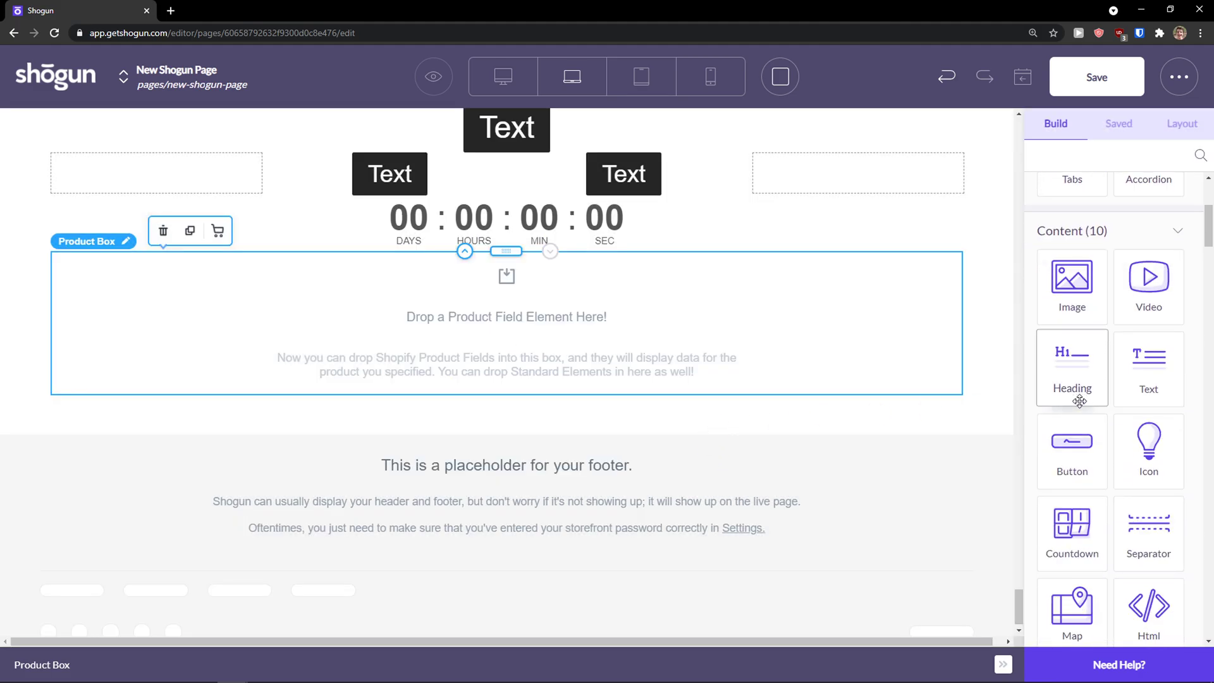
scroll(1080, 401, "down", 2)
left_click_drag(1207, 234, 1186, 272)
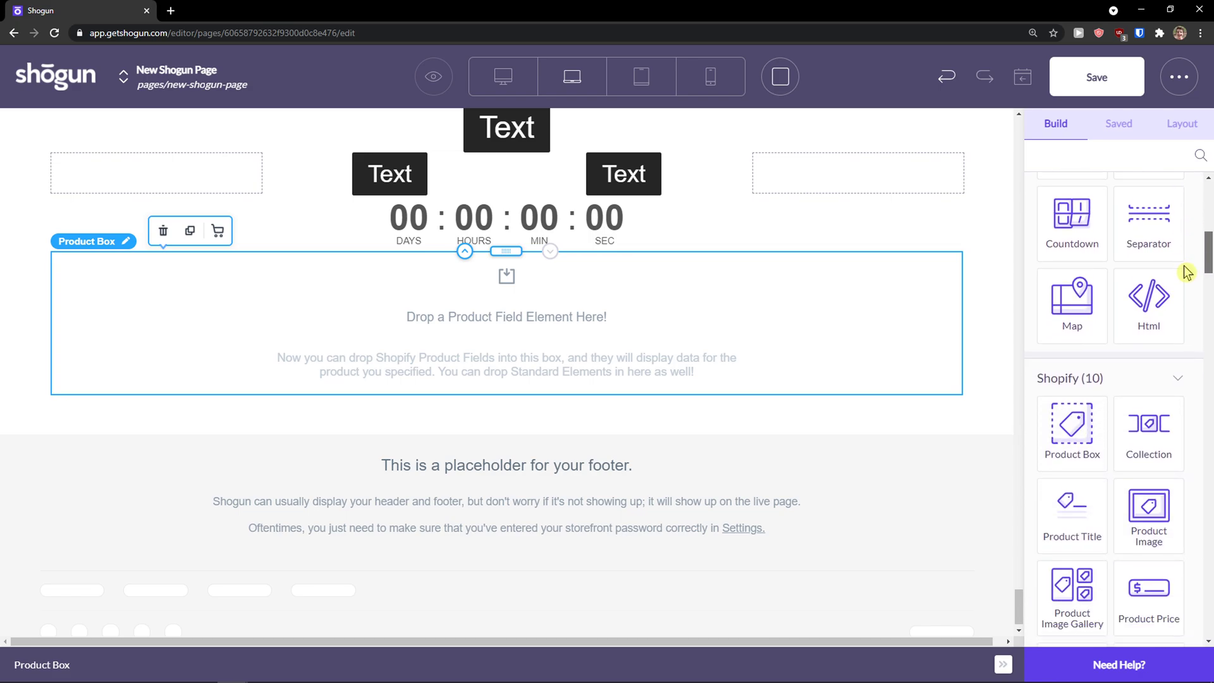
scroll(1184, 291, "down", 5)
scroll(1195, 294, "up", 2)
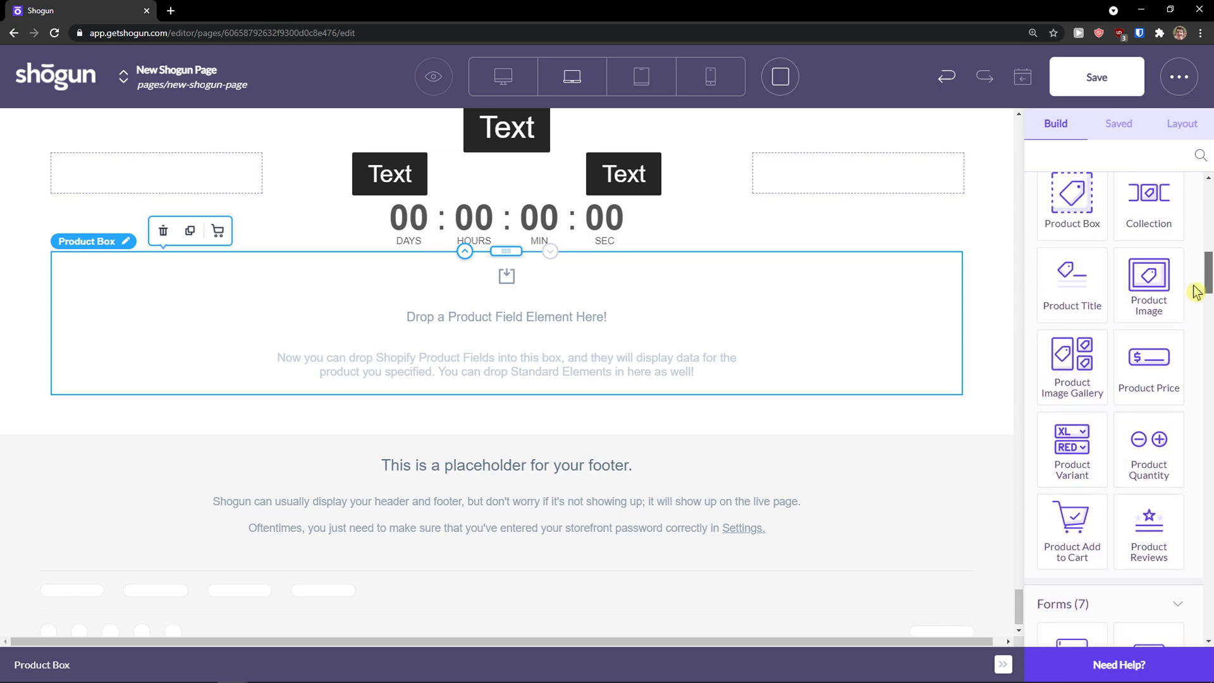
scroll(1197, 292, "down", 3)
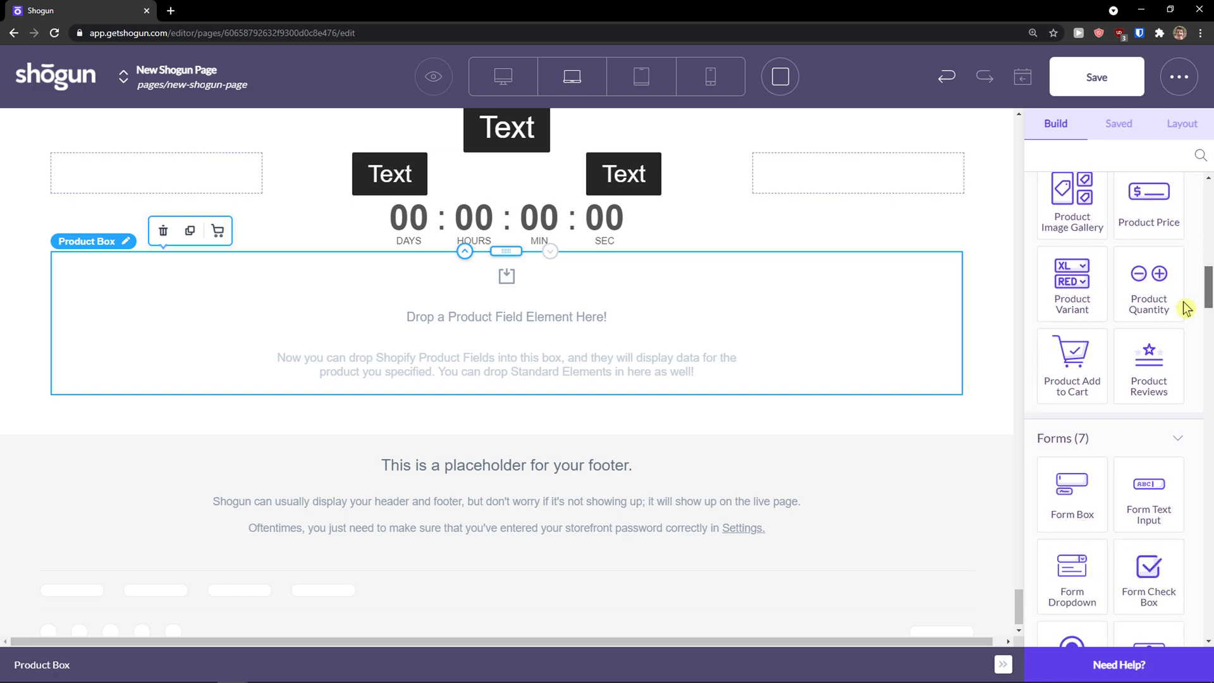
scroll(1186, 307, "down", 3)
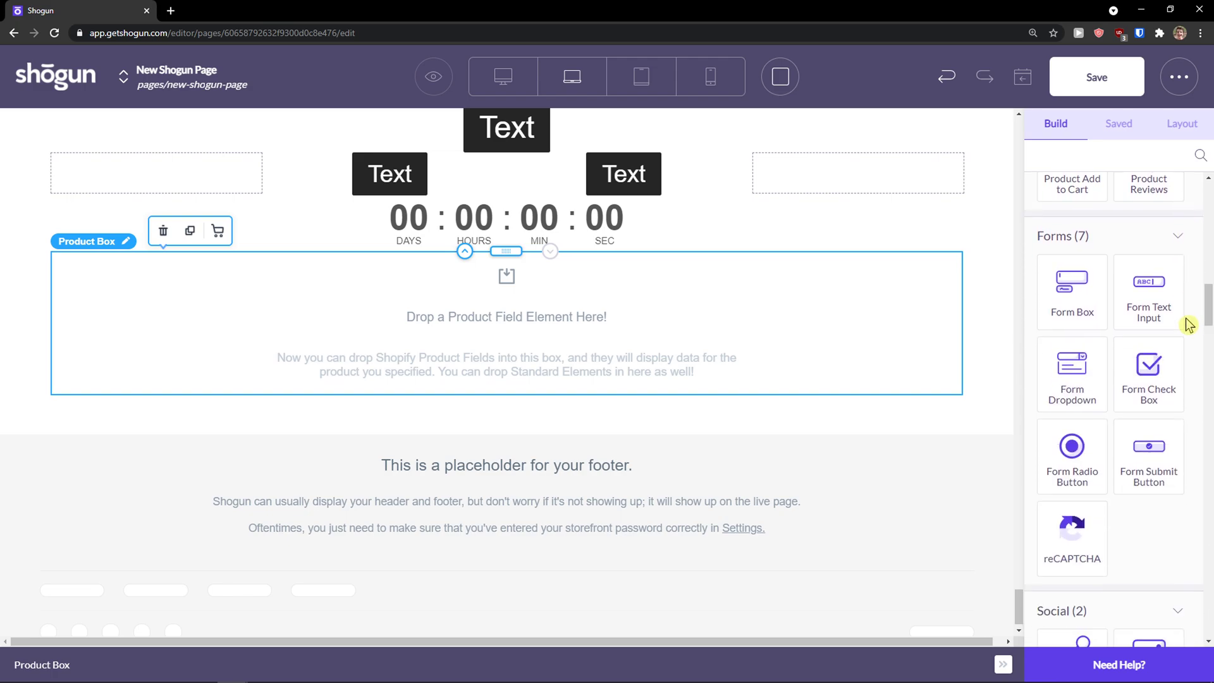
Step: Add a Form Box below the Shoes product box
left_click_drag(1047, 325, 720, 449)
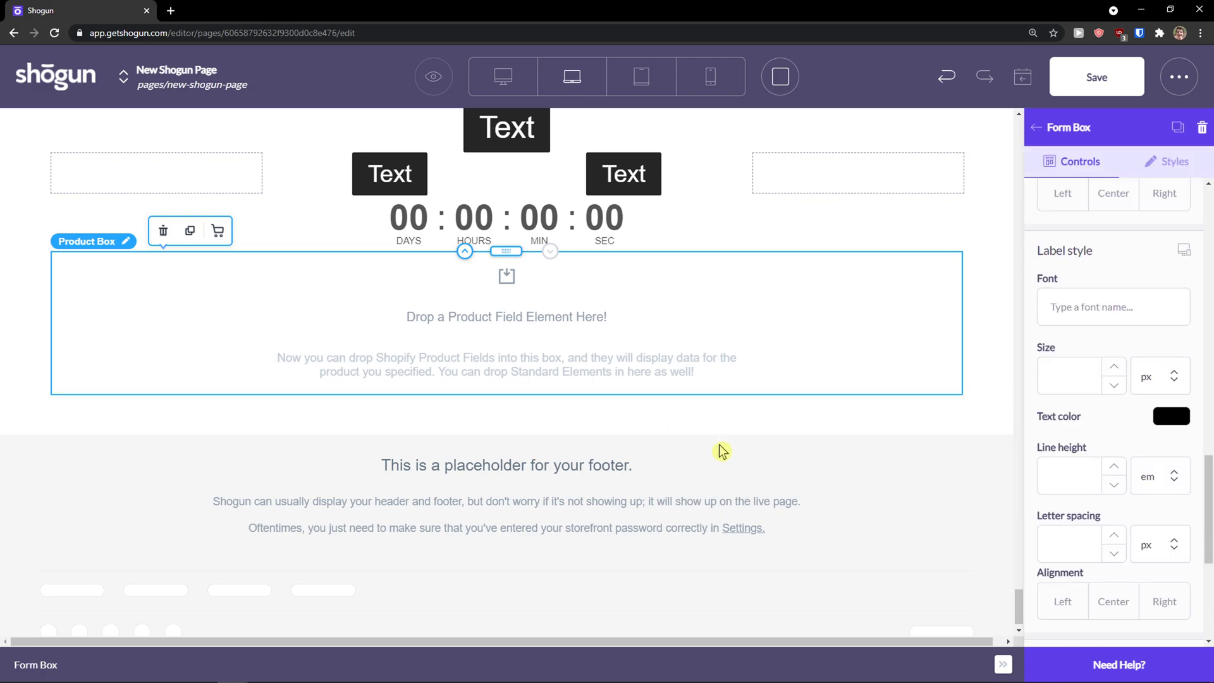
scroll(1103, 407, "down", 1)
scroll(1103, 408, "up", 1)
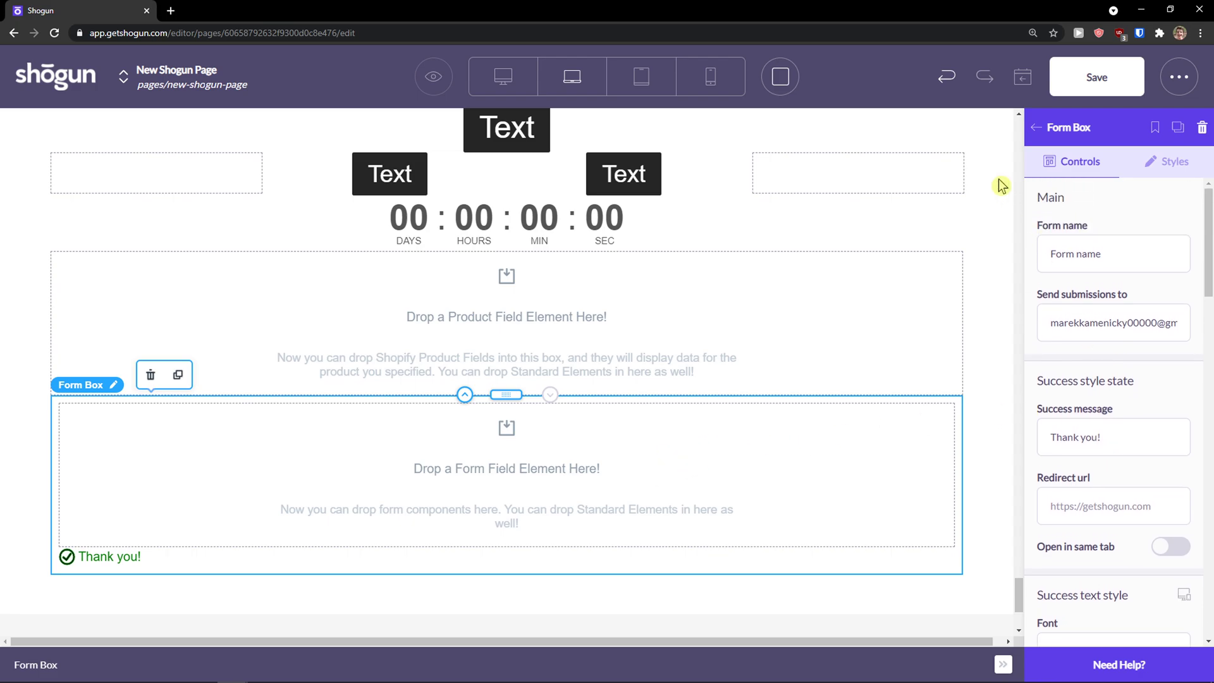
left_click(1047, 140)
scroll(1119, 397, "down", 5)
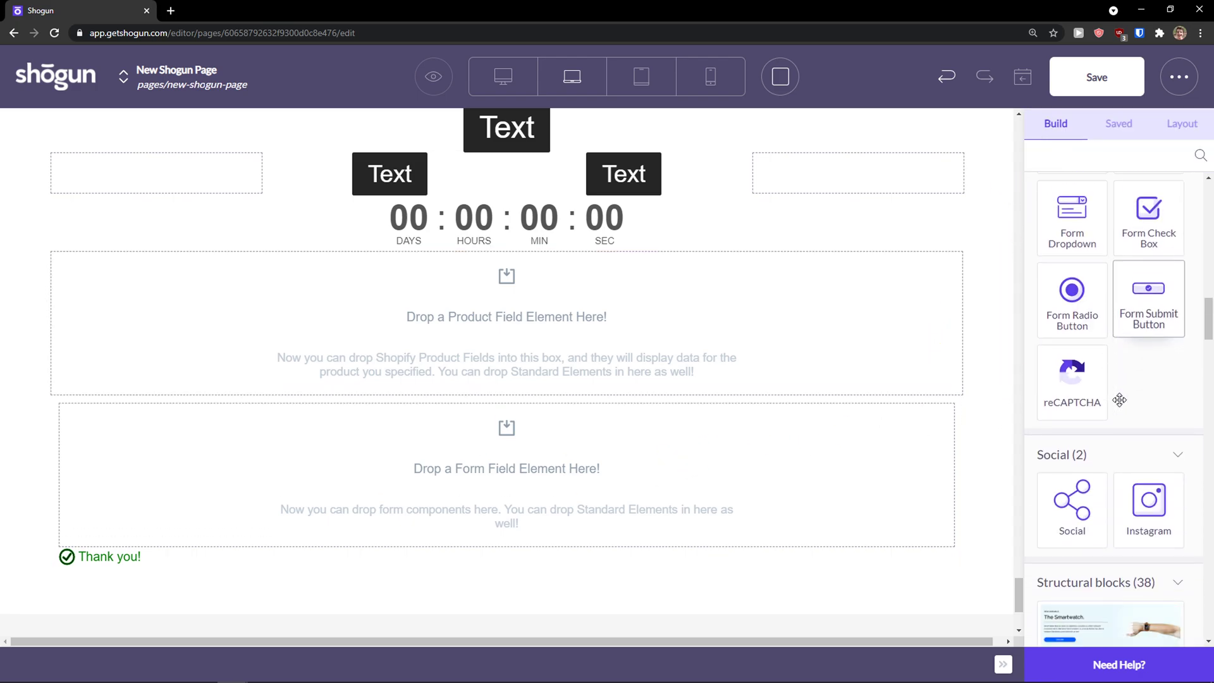
scroll(1119, 399, "down", 1)
scroll(1119, 399, "up", 6)
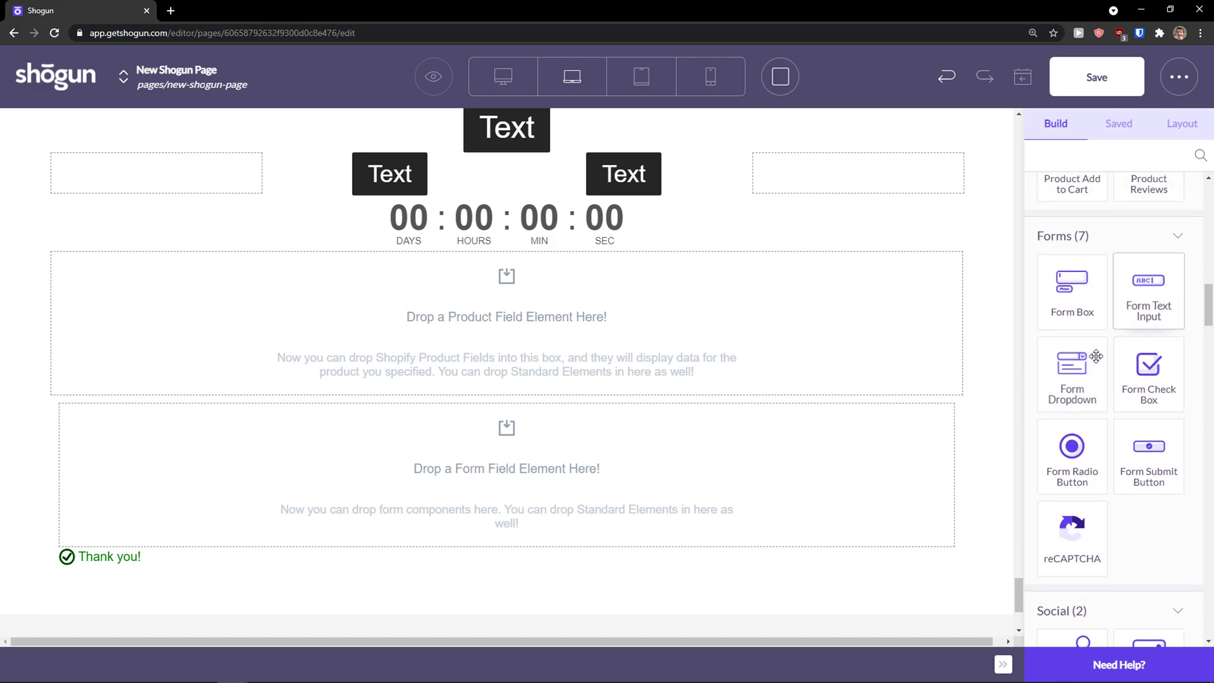
Step: Drop a Form Text Input field into the form's drop zone
left_click_drag(1160, 298, 704, 454)
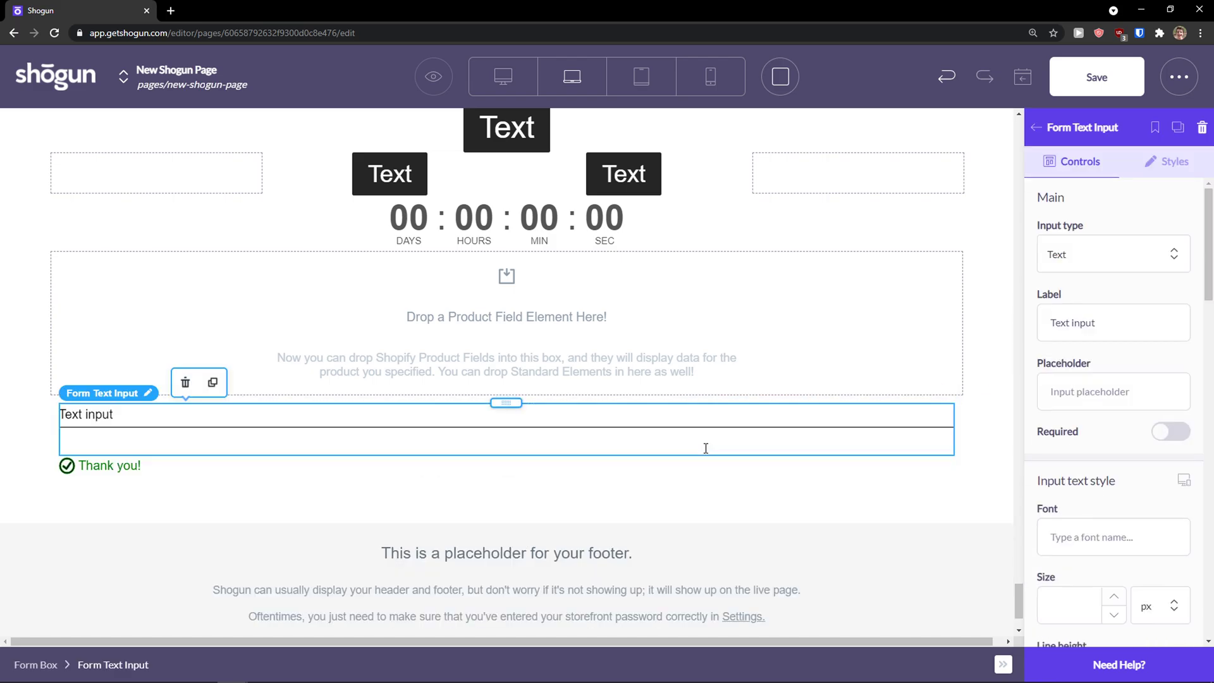
scroll(1036, 420, "down", 1)
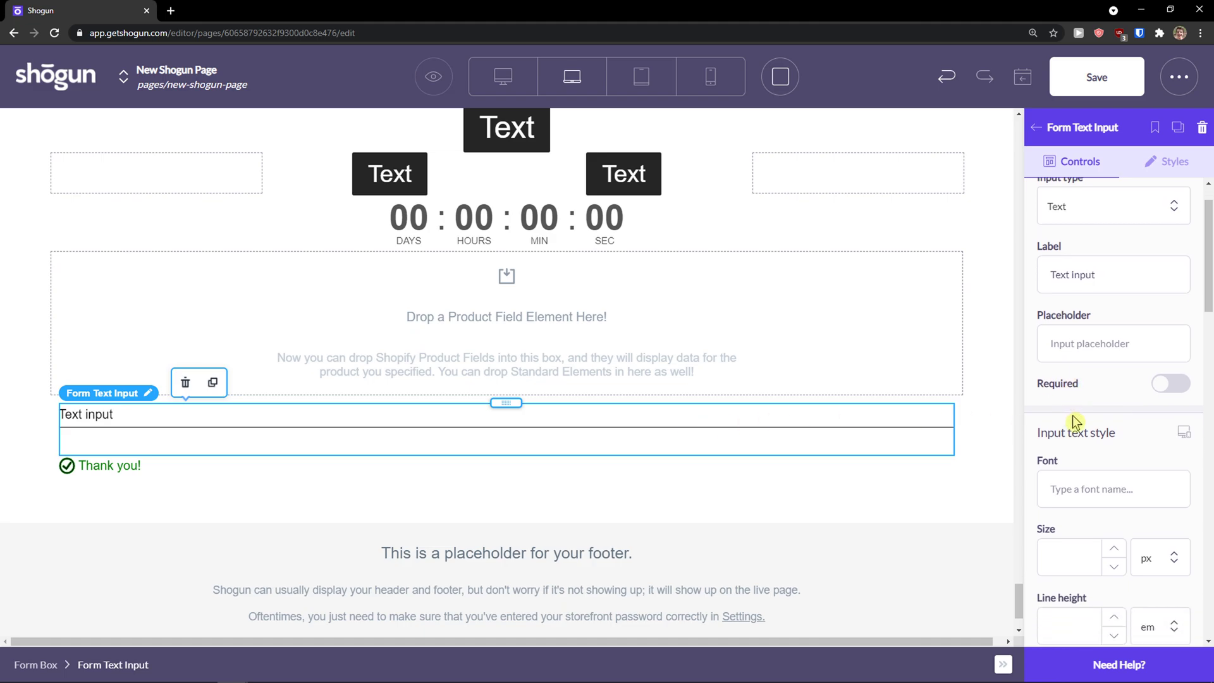
left_click(1035, 134)
scroll(1091, 331, "down", 5)
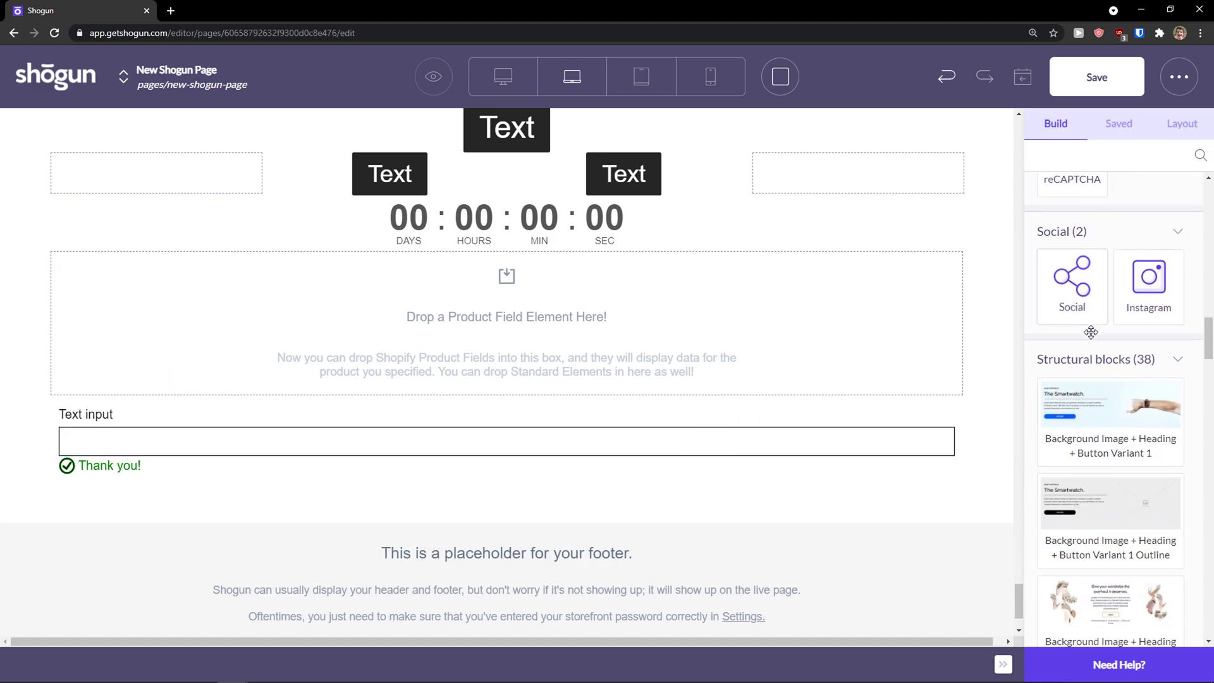
scroll(1113, 335, "up", 4)
scroll(1113, 336, "down", 6)
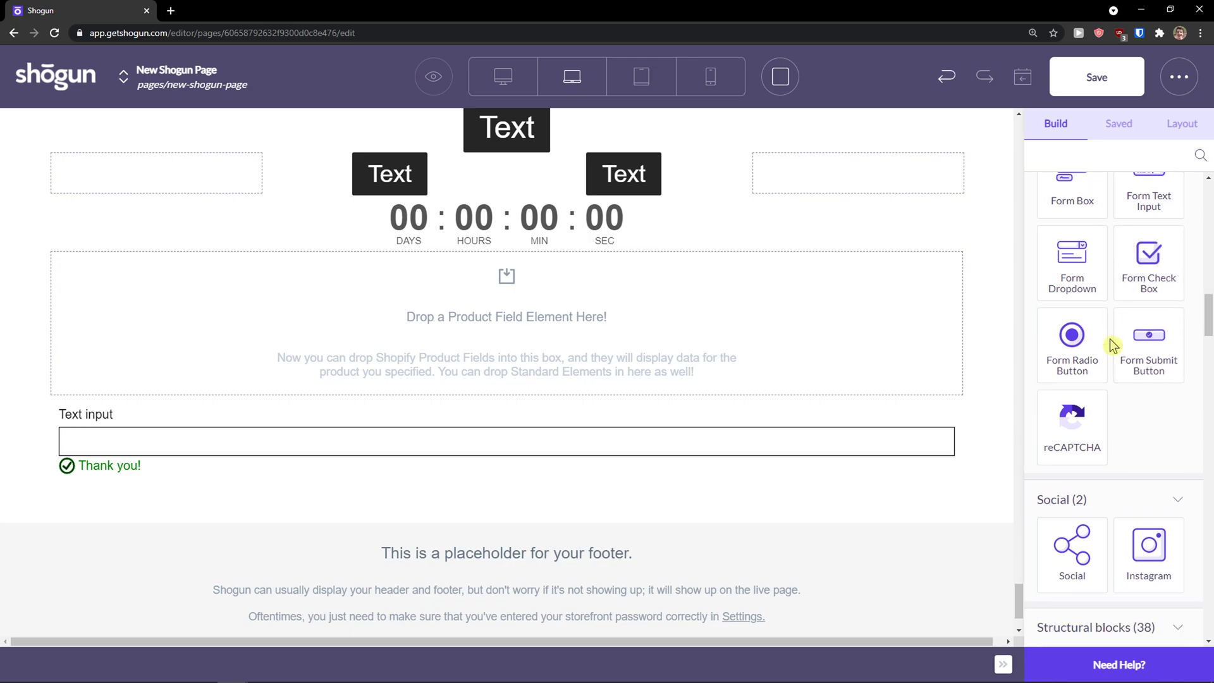
left_click_drag(1208, 351, 1210, 430)
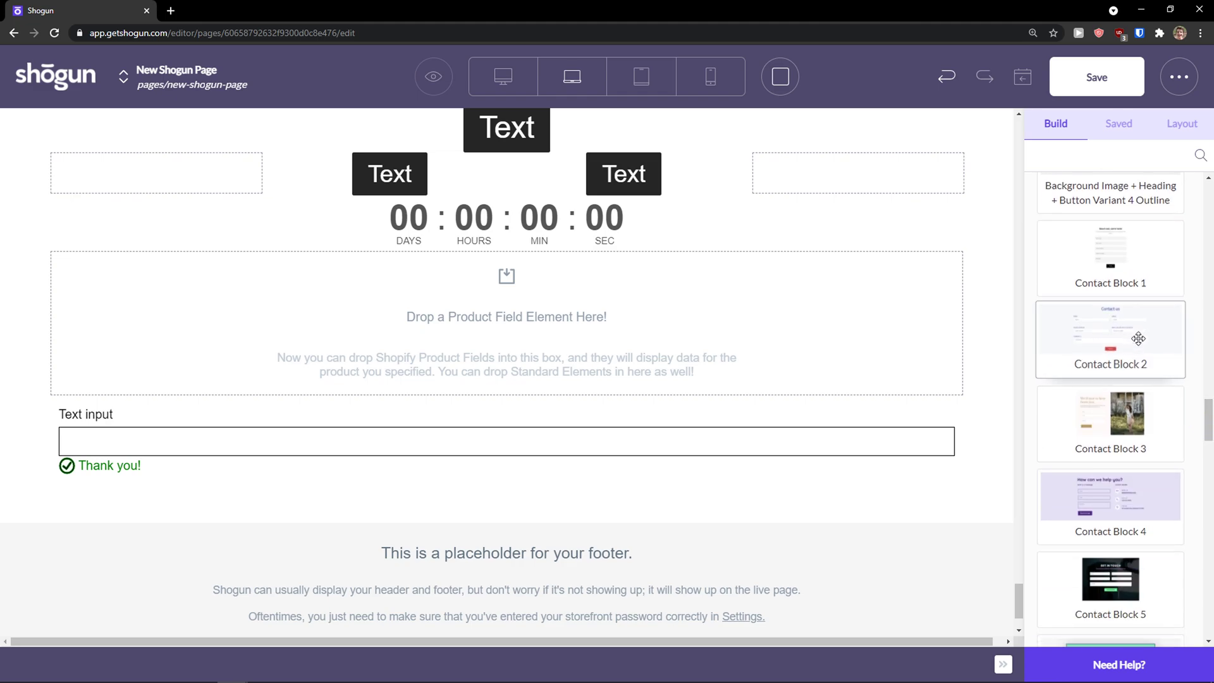
Step: Place the 'Reach out, we're here!' contact block below the form and make it full width
left_click_drag(1149, 265, 556, 523)
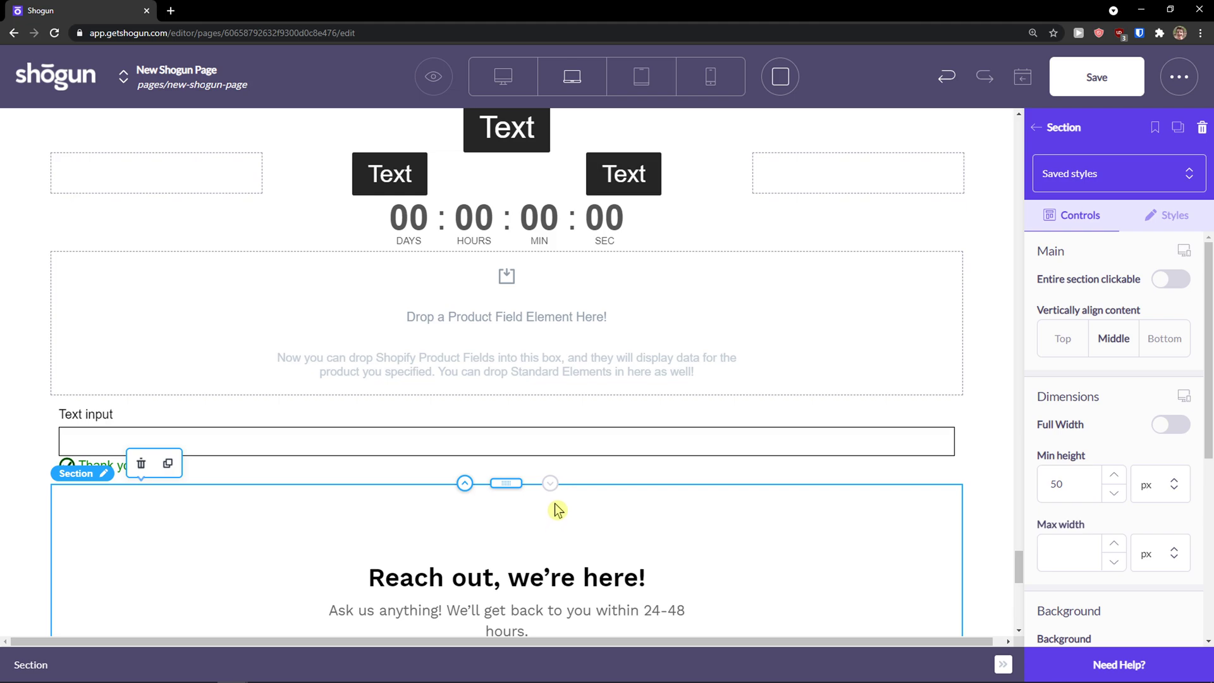
scroll(560, 499, "down", 5)
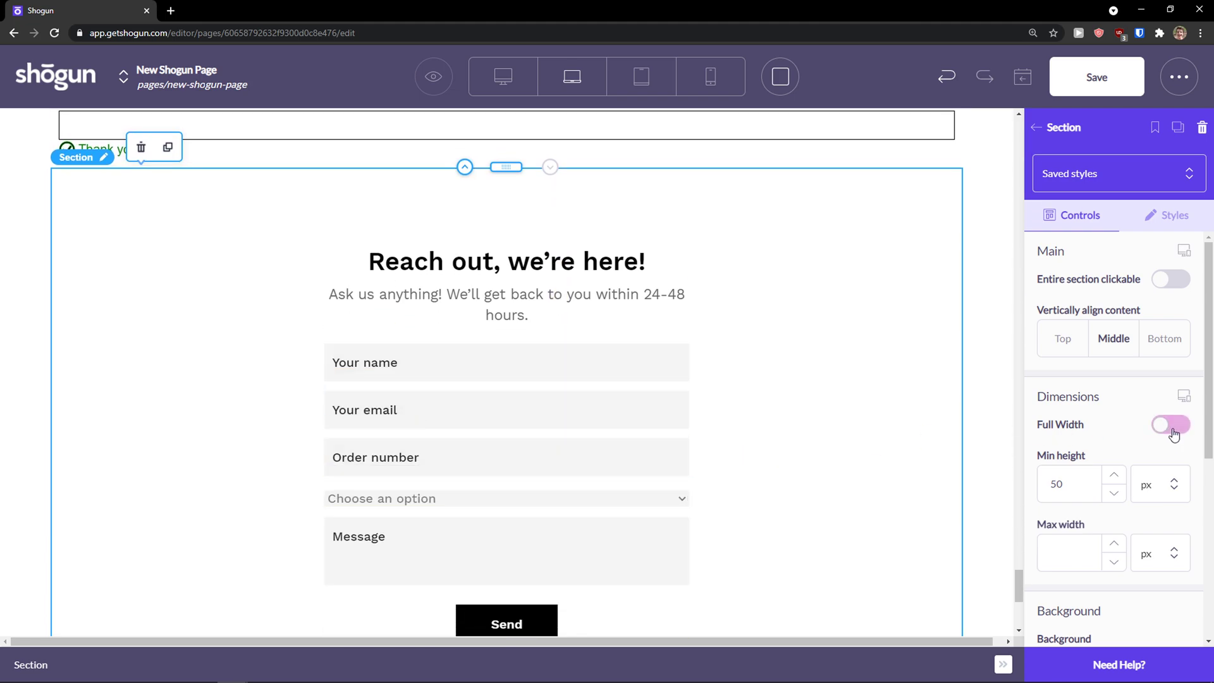
left_click(1173, 427)
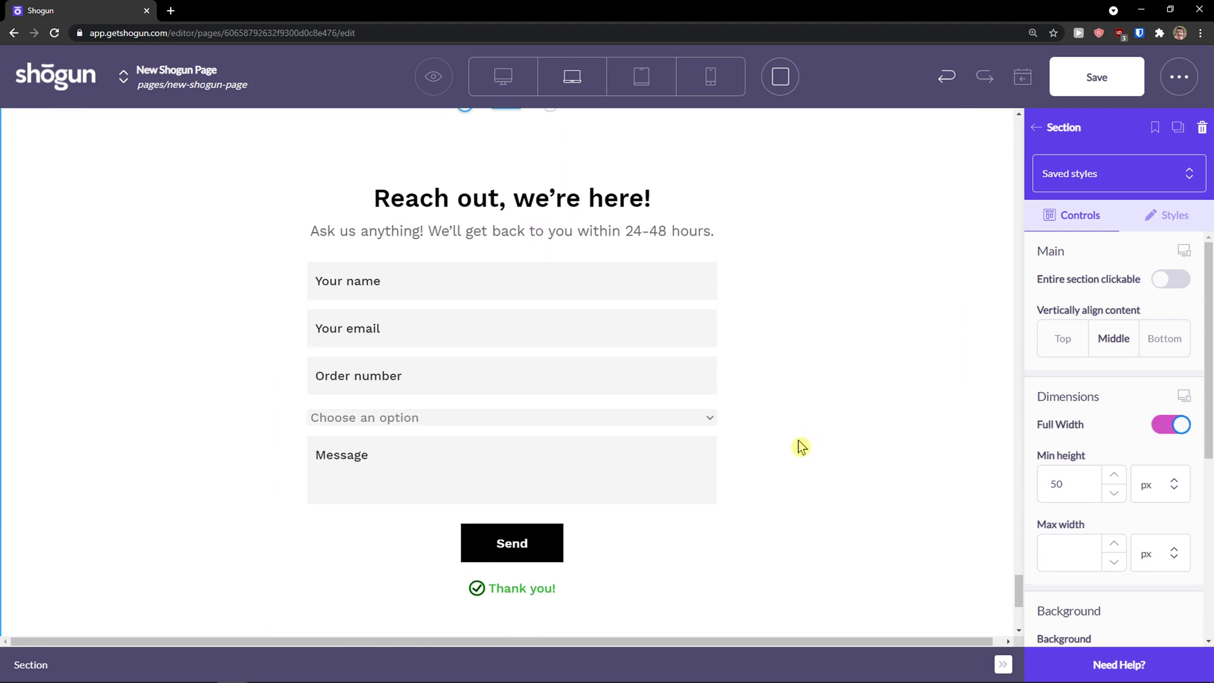
left_click(1046, 134)
scroll(1136, 363, "down", 4)
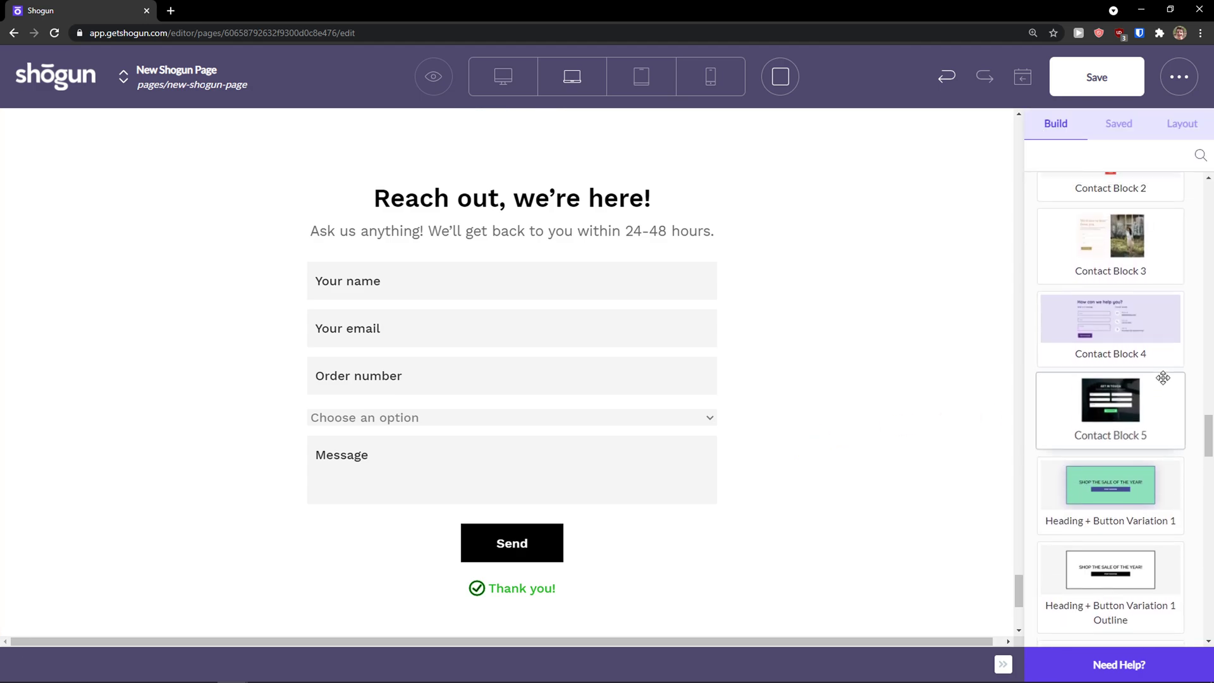
scroll(1163, 380, "up", 3)
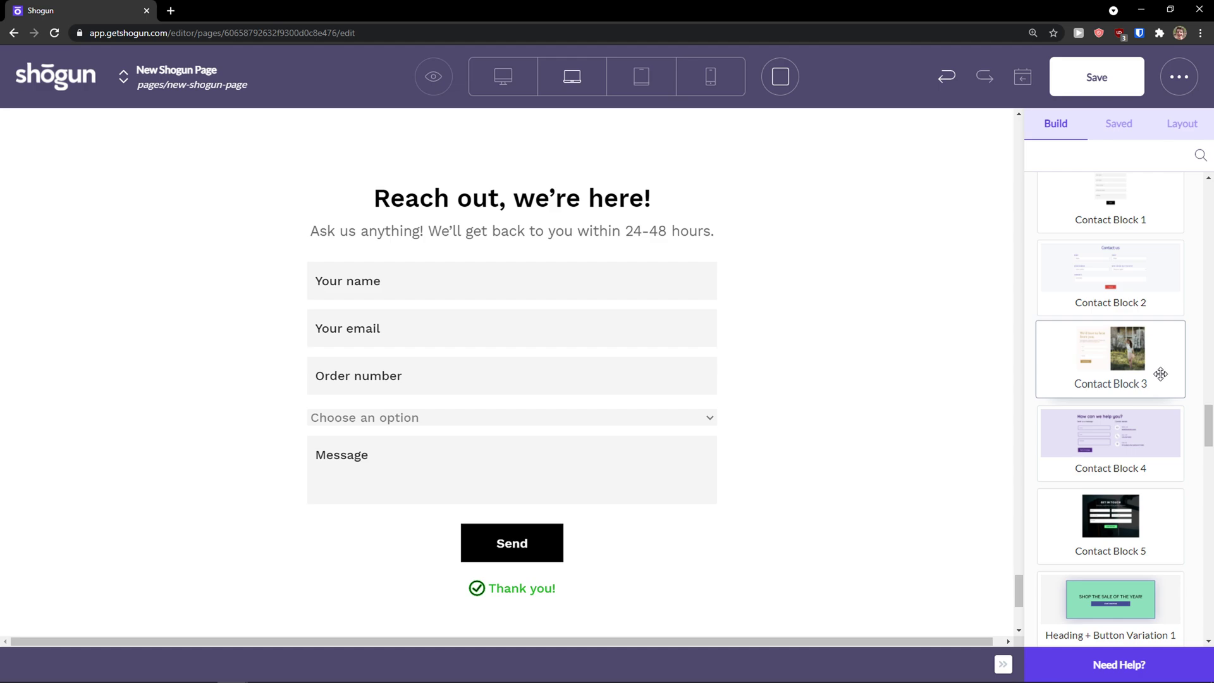
scroll(1156, 367, "down", 5)
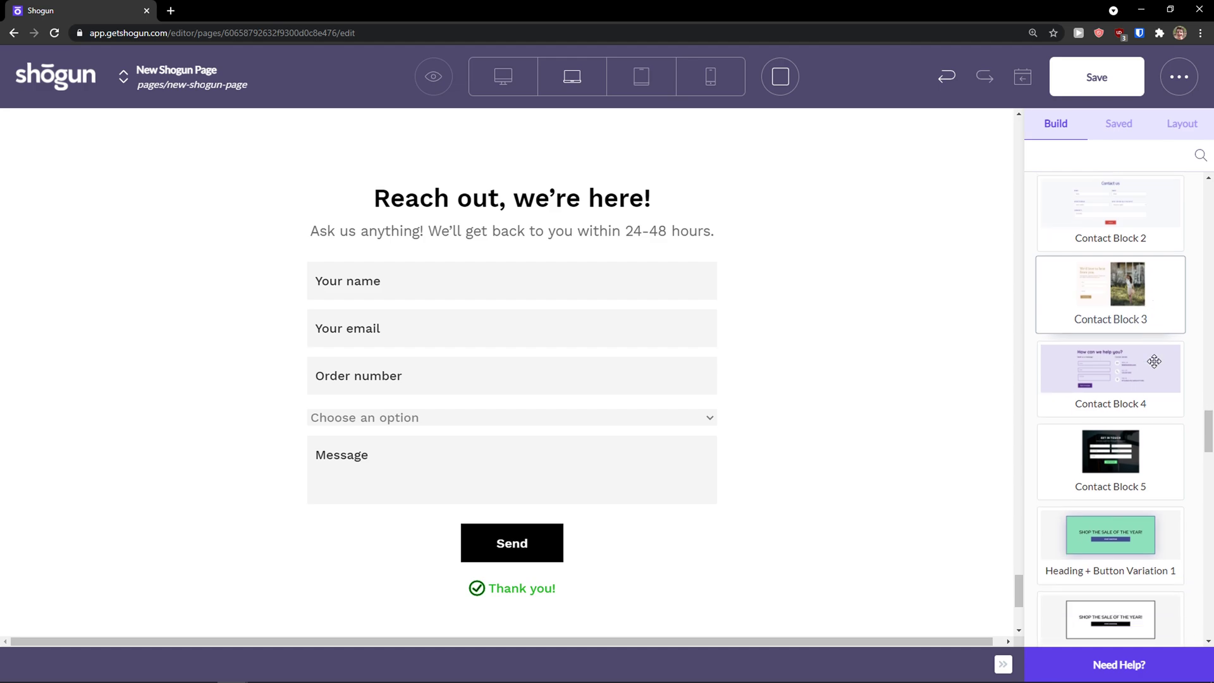
scroll(1154, 361, "down", 8)
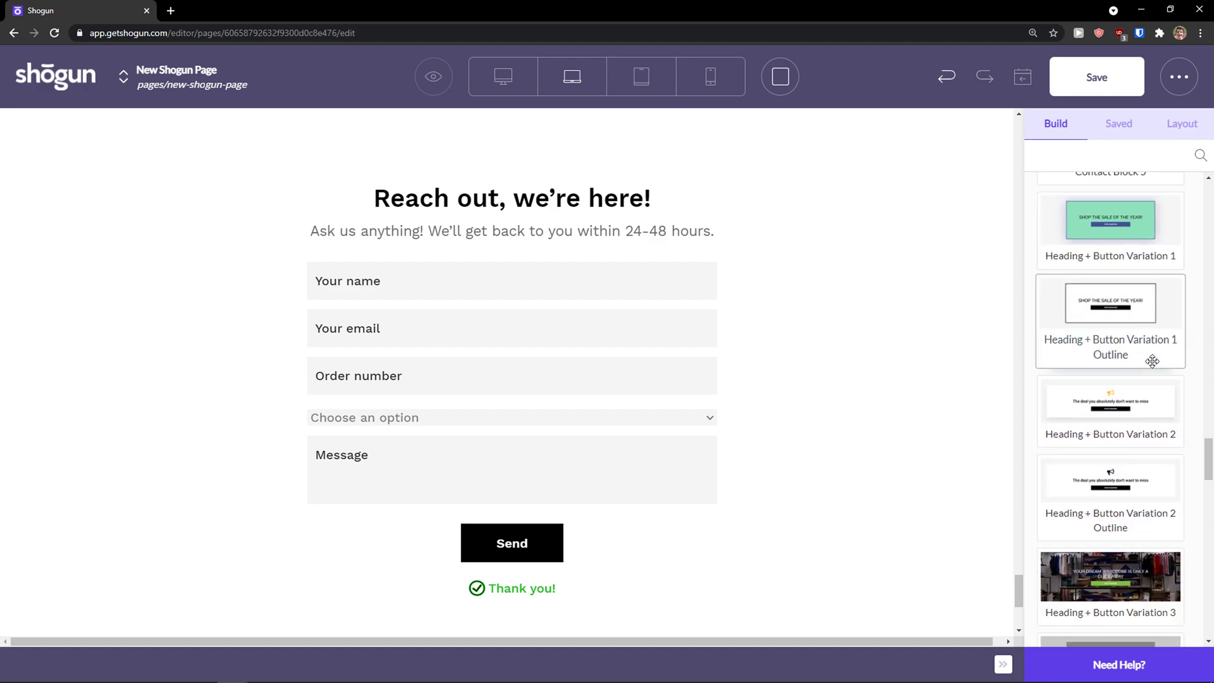
scroll(1149, 360, "down", 7)
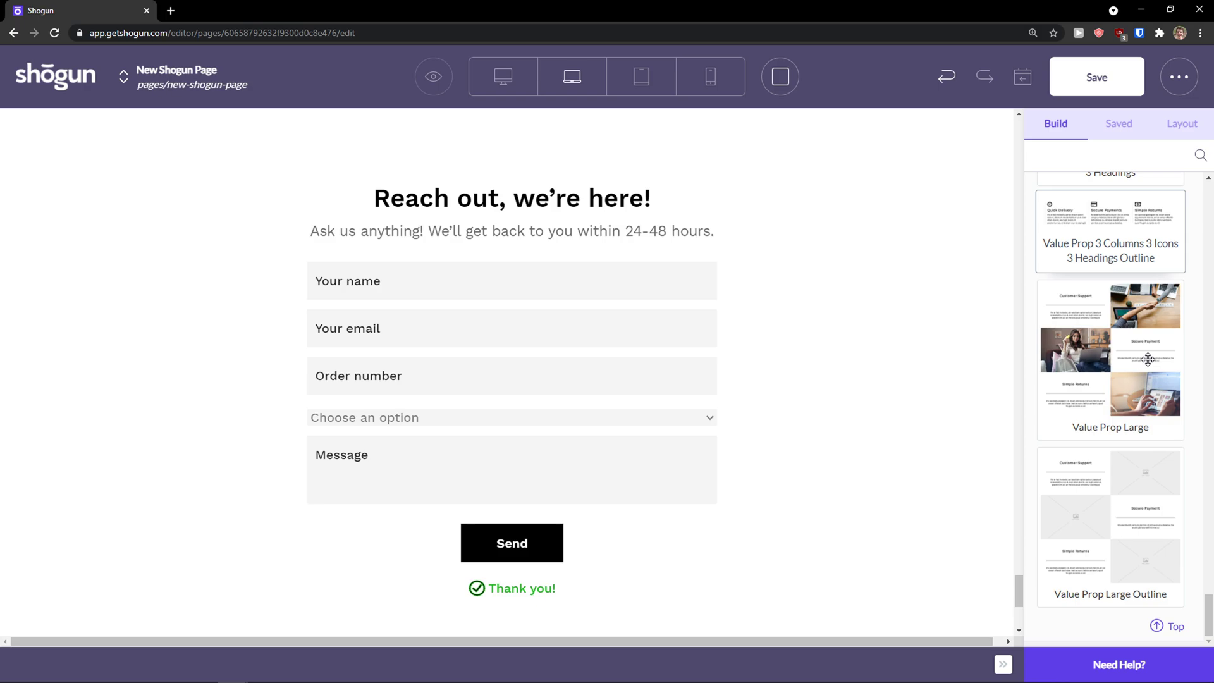
left_click_drag(1207, 516, 1209, 623)
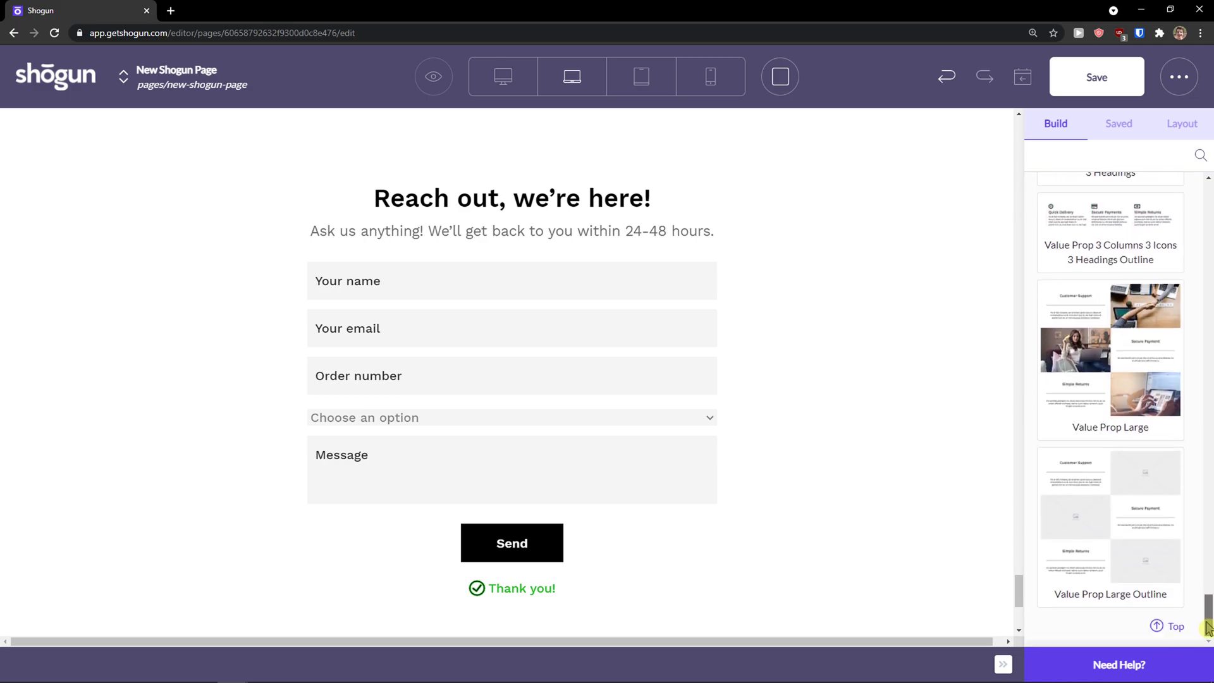
Step: Undo and then redo the last form layout change
left_click(946, 77)
left_click(980, 78)
left_click(1098, 76)
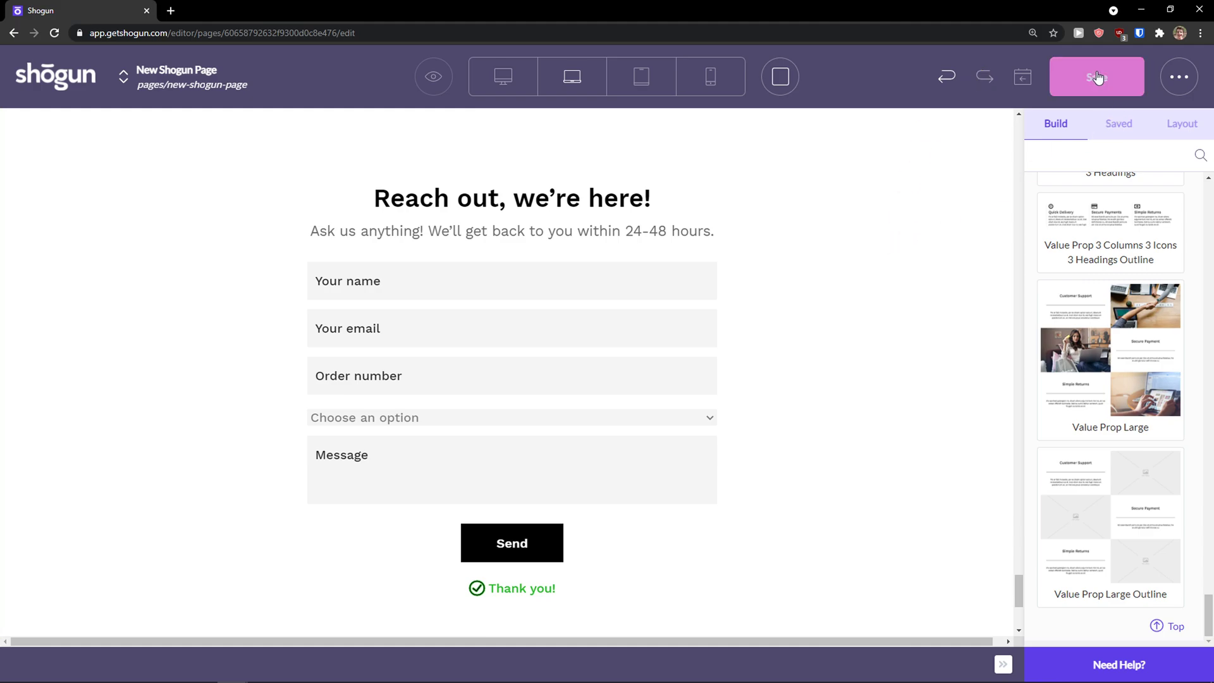
Step: Save New Shogun Page and bring up its preview options
left_click(1173, 88)
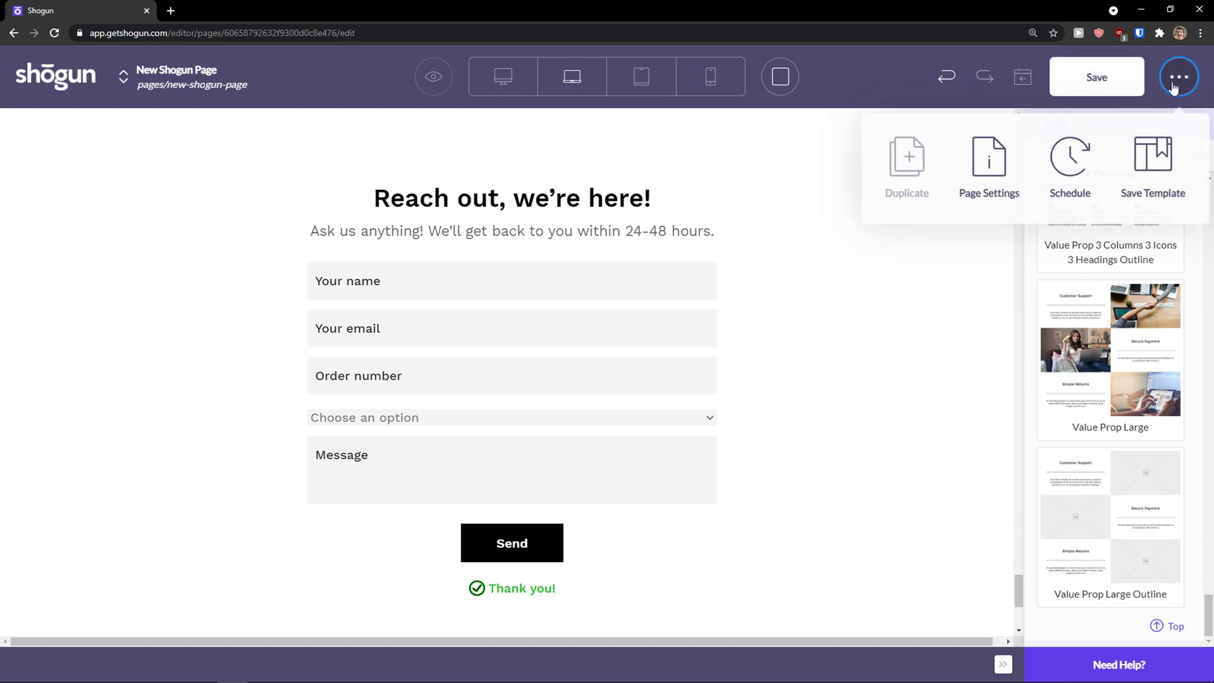
left_click(1094, 79)
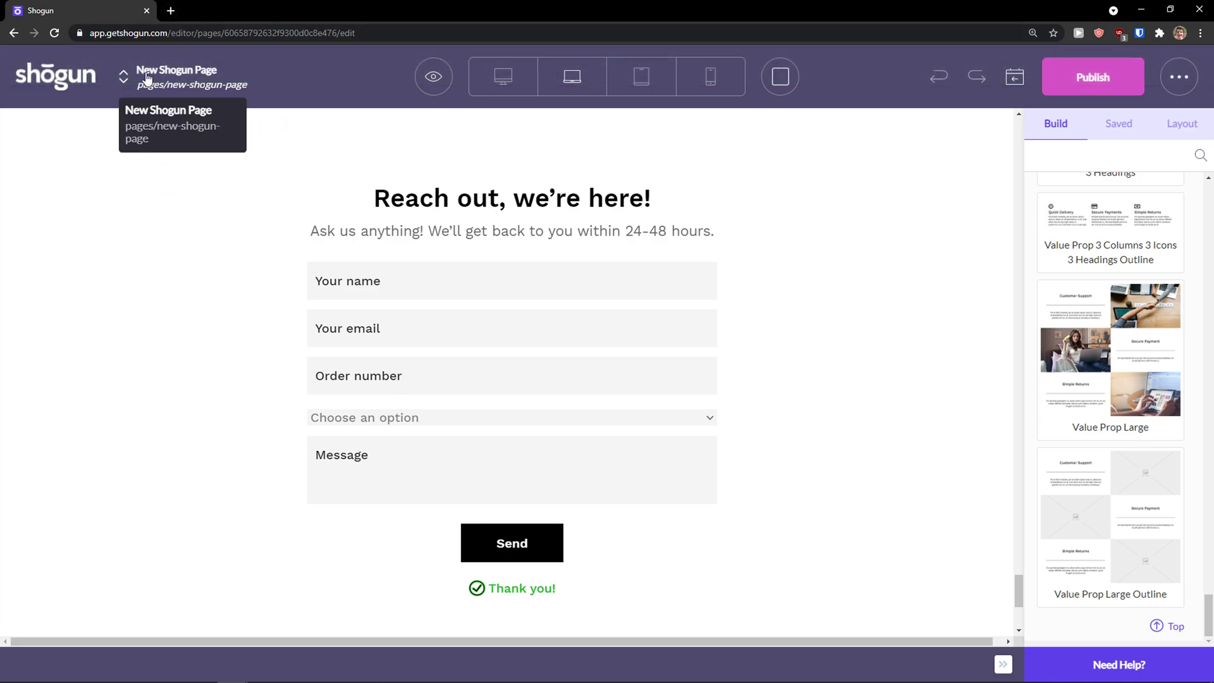
left_click(125, 77)
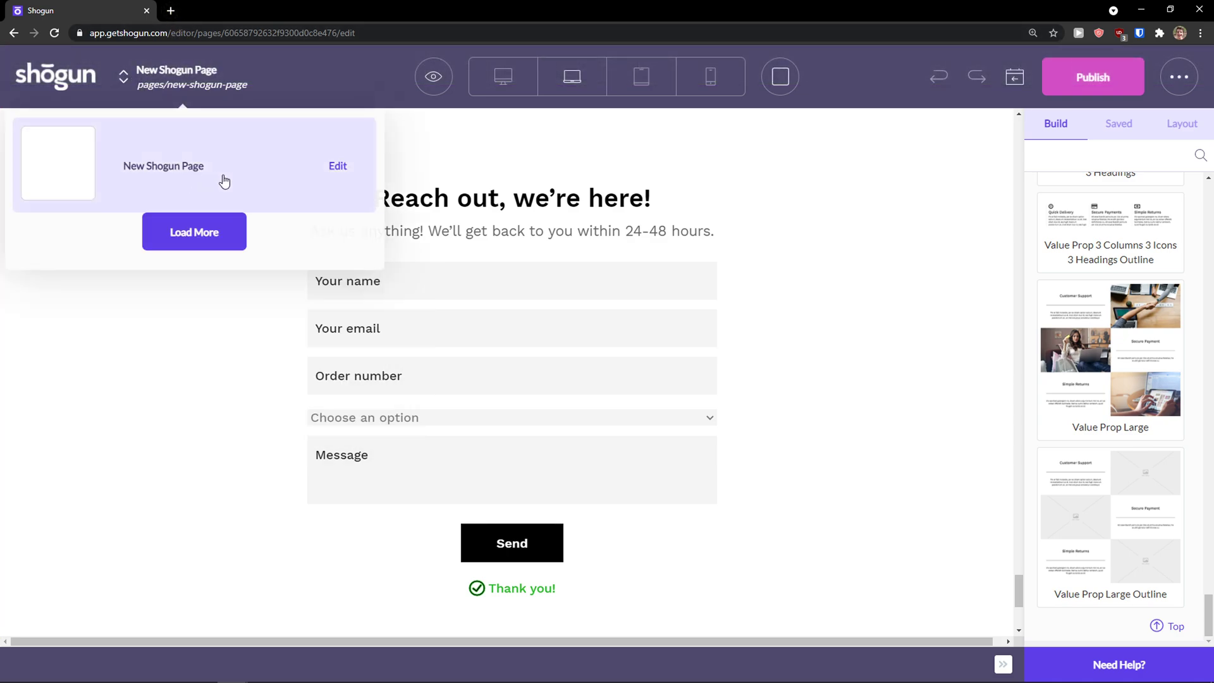
left_click(433, 75)
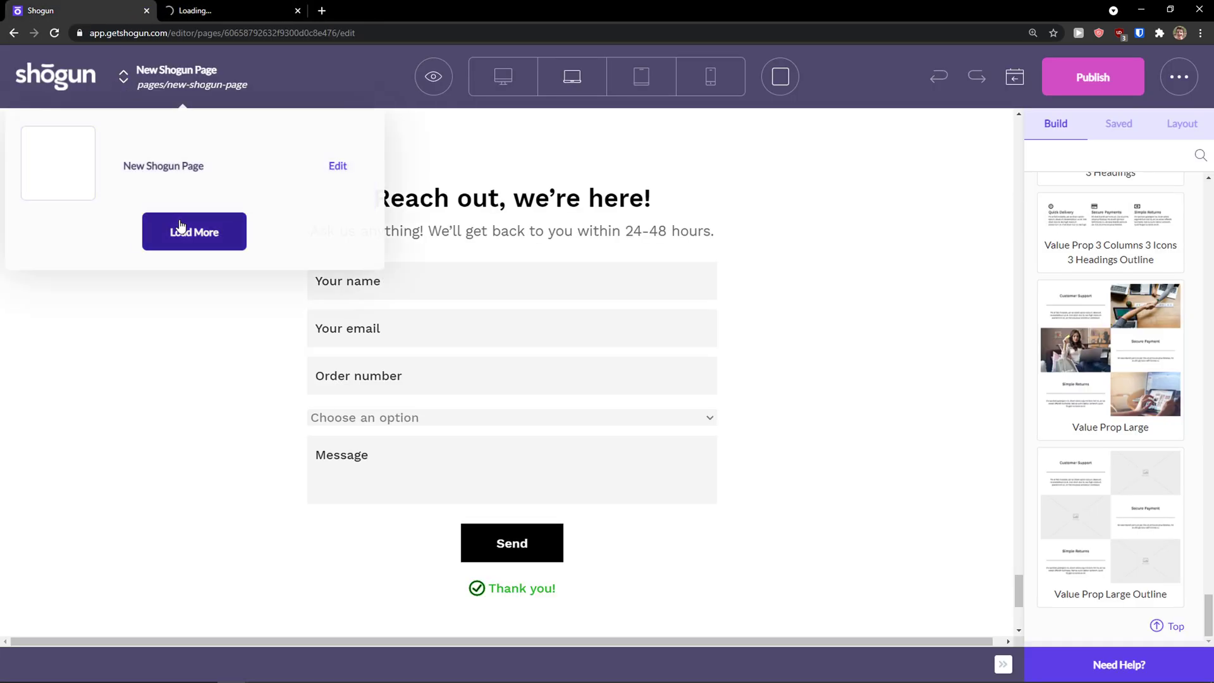
Step: Leave the page editor and return to the Shogun dashboard
left_click(183, 226)
left_click(145, 180)
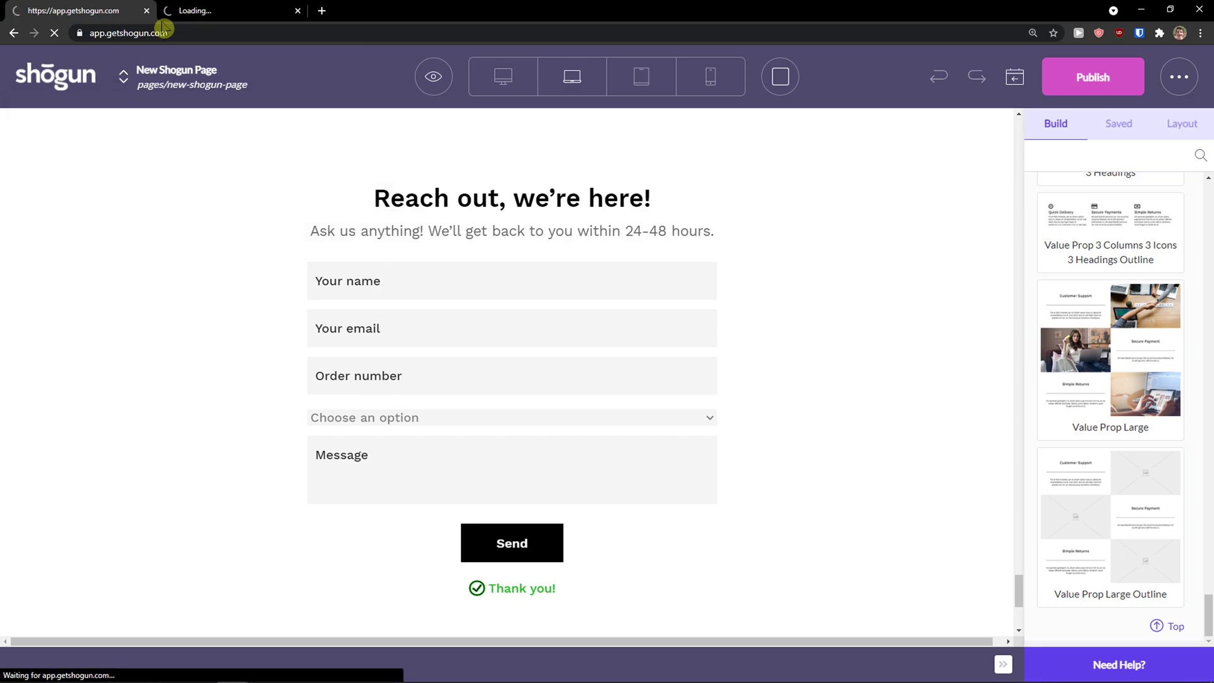
left_click(218, 9)
left_click(90, 7)
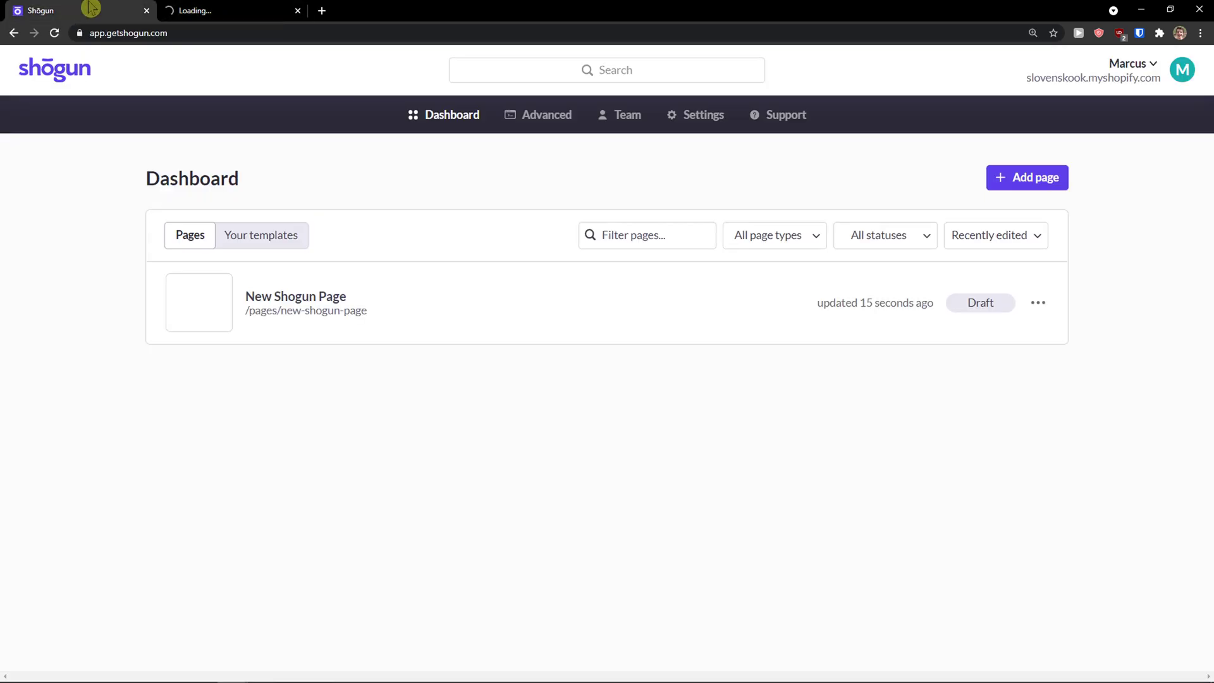
Step: Browse the Advanced, Team and Settings sections, ending back on Advanced
left_click(557, 122)
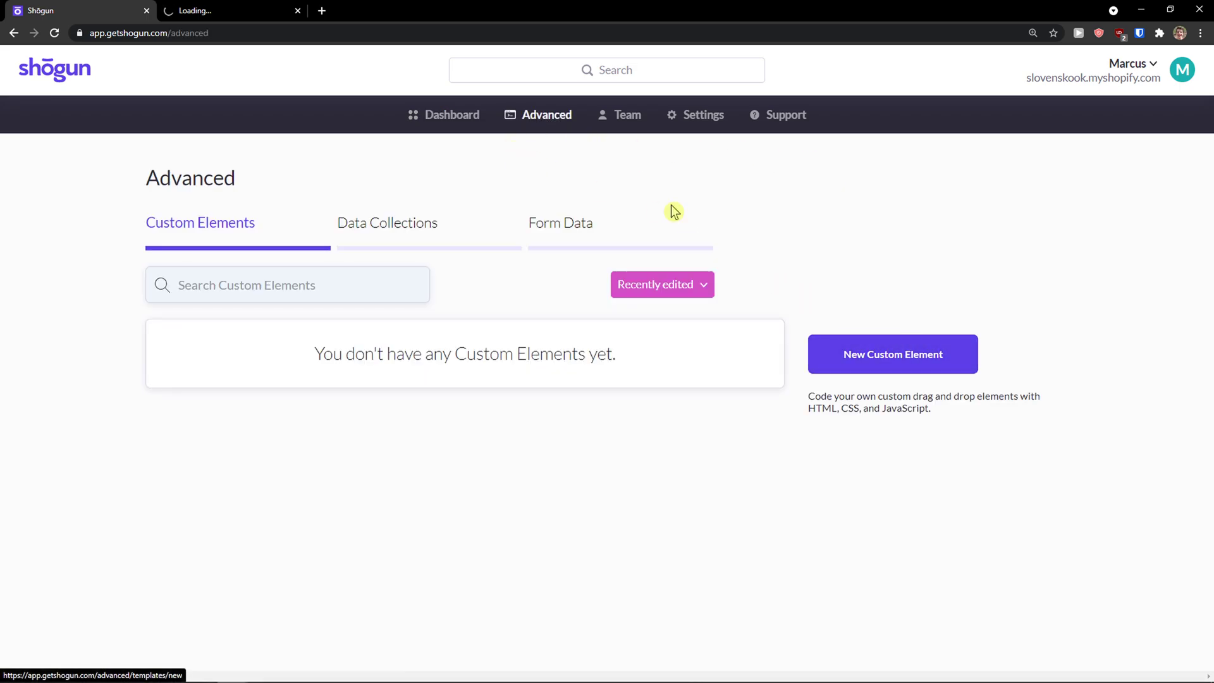
left_click(632, 122)
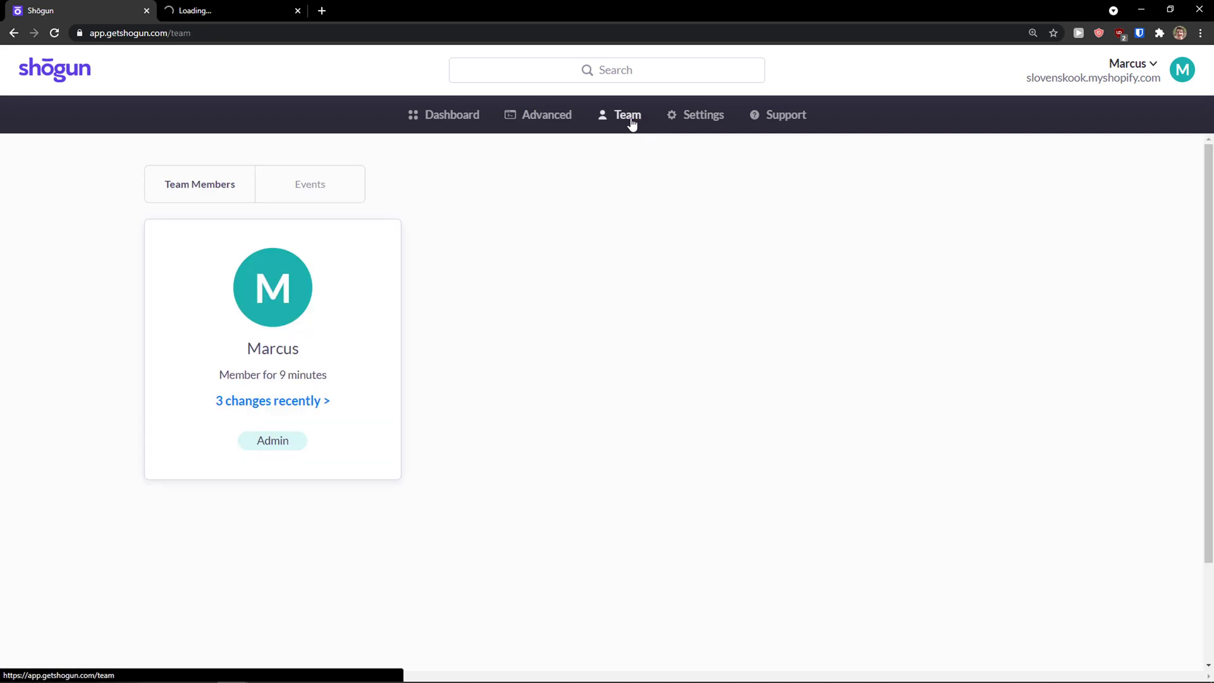
left_click(680, 120)
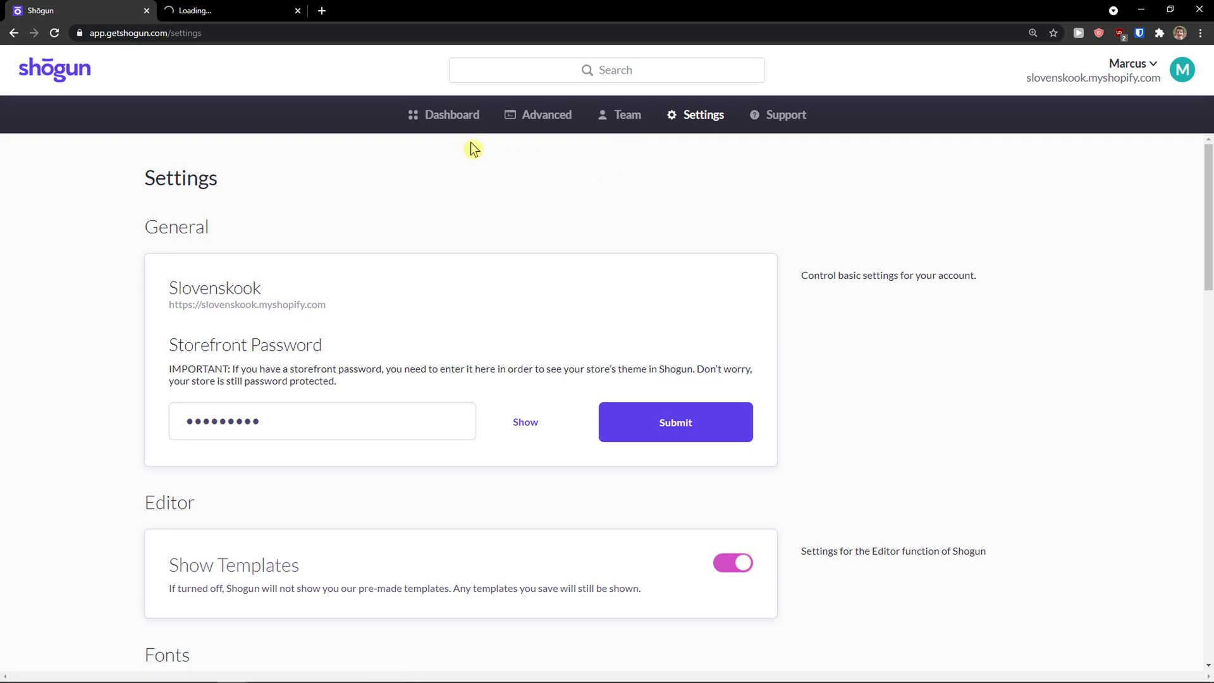
left_click(516, 119)
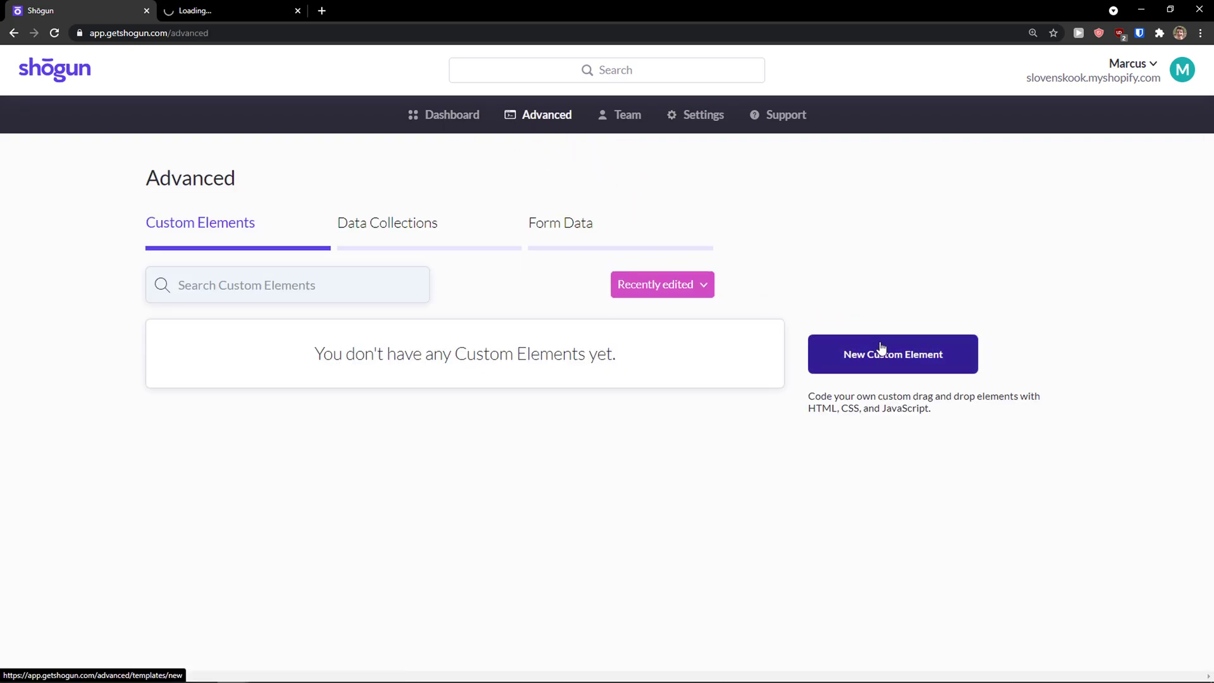
Step: Start a new custom element, back out to Advanced, and switch to the preview tab
left_click(892, 361)
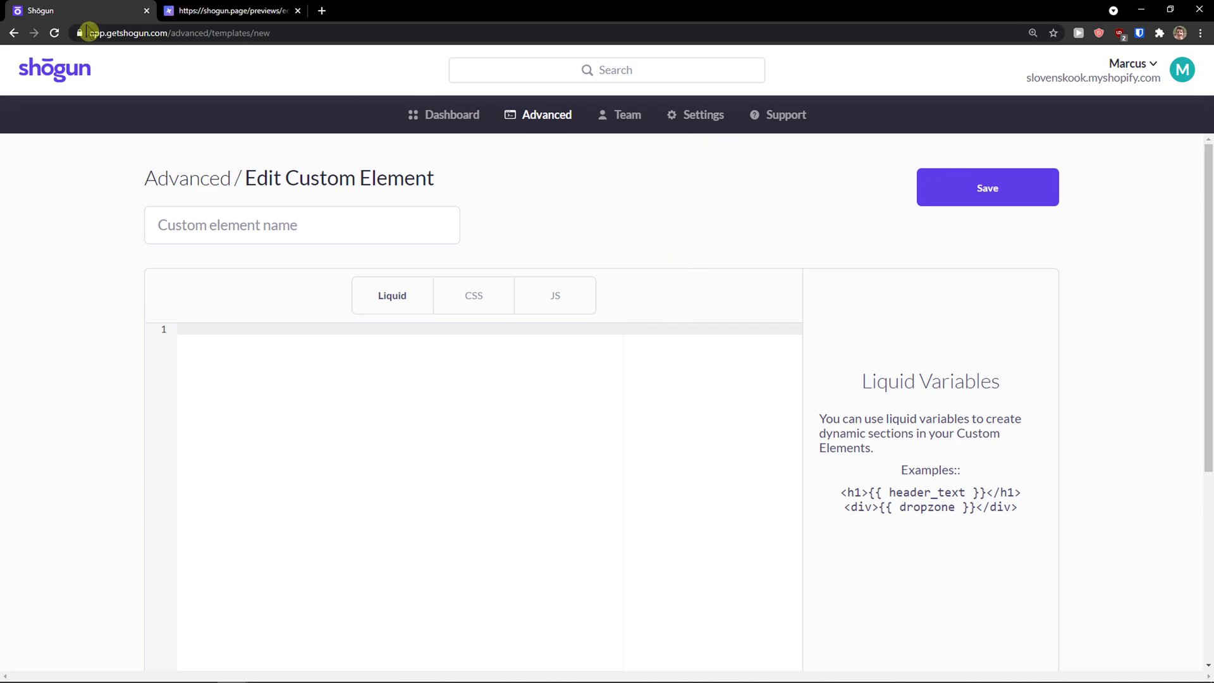
left_click(13, 33)
left_click(237, 10)
Step: Scroll through the New Shogun Page preview, then go back to Shogun's Advanced page
scroll(290, 158, "down", 4)
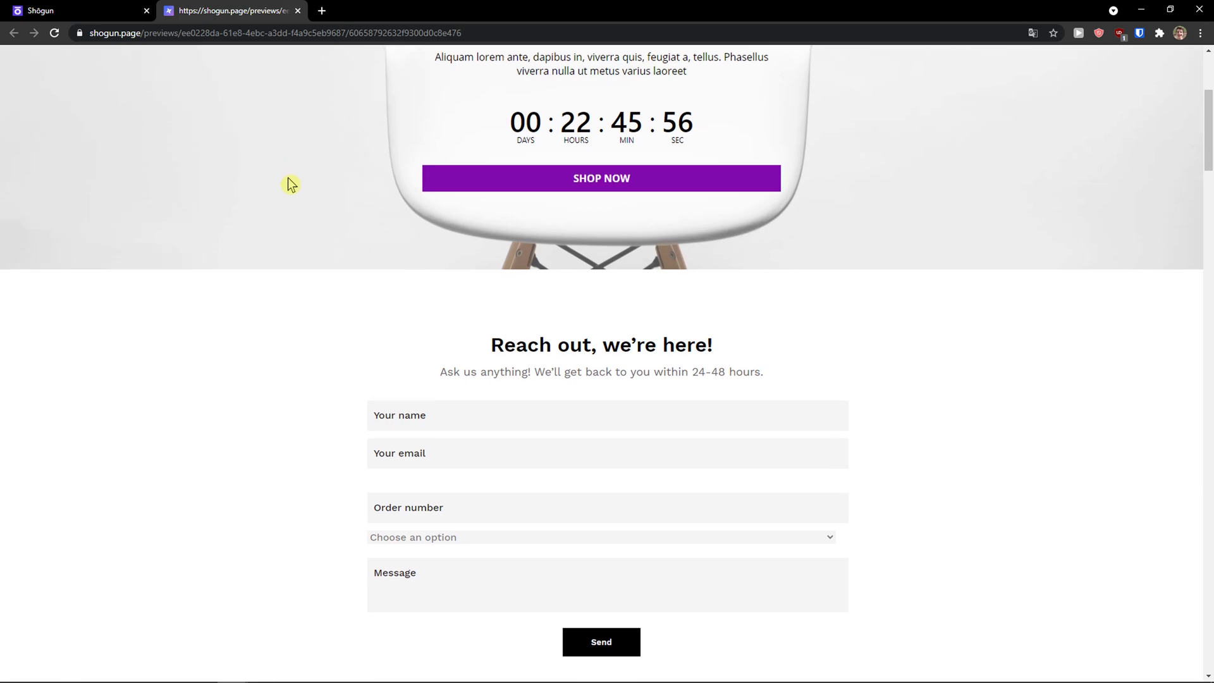
scroll(290, 185, "down", 20)
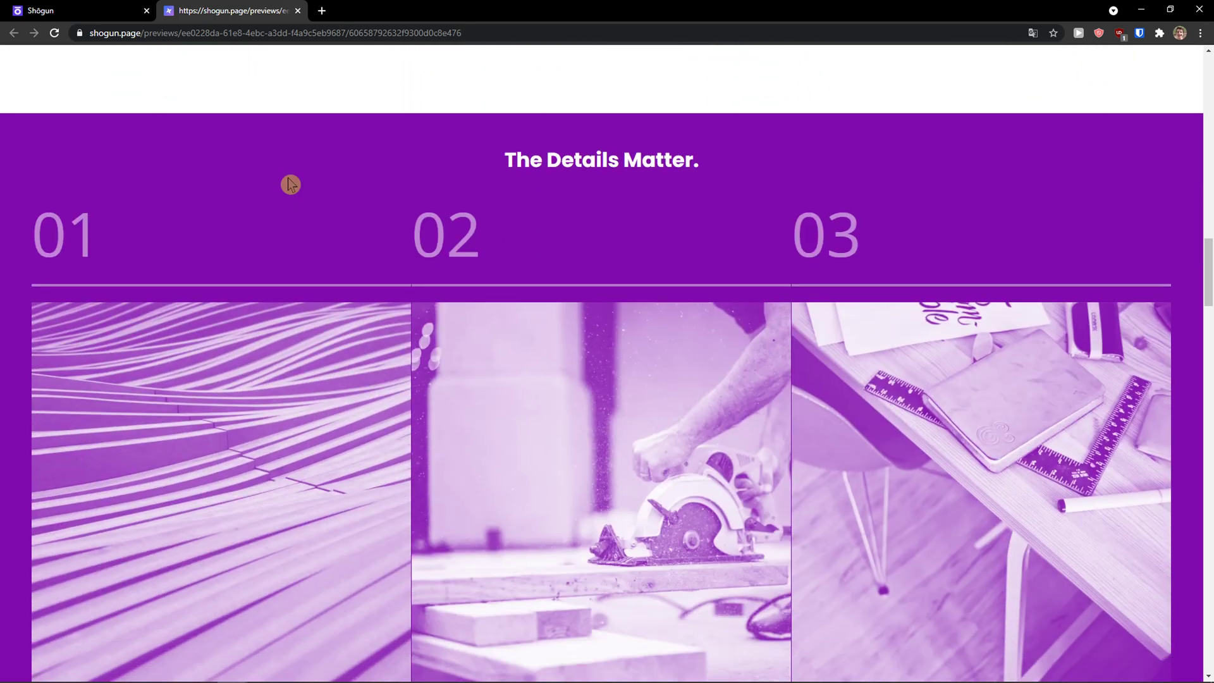
scroll(290, 184, "down", 20)
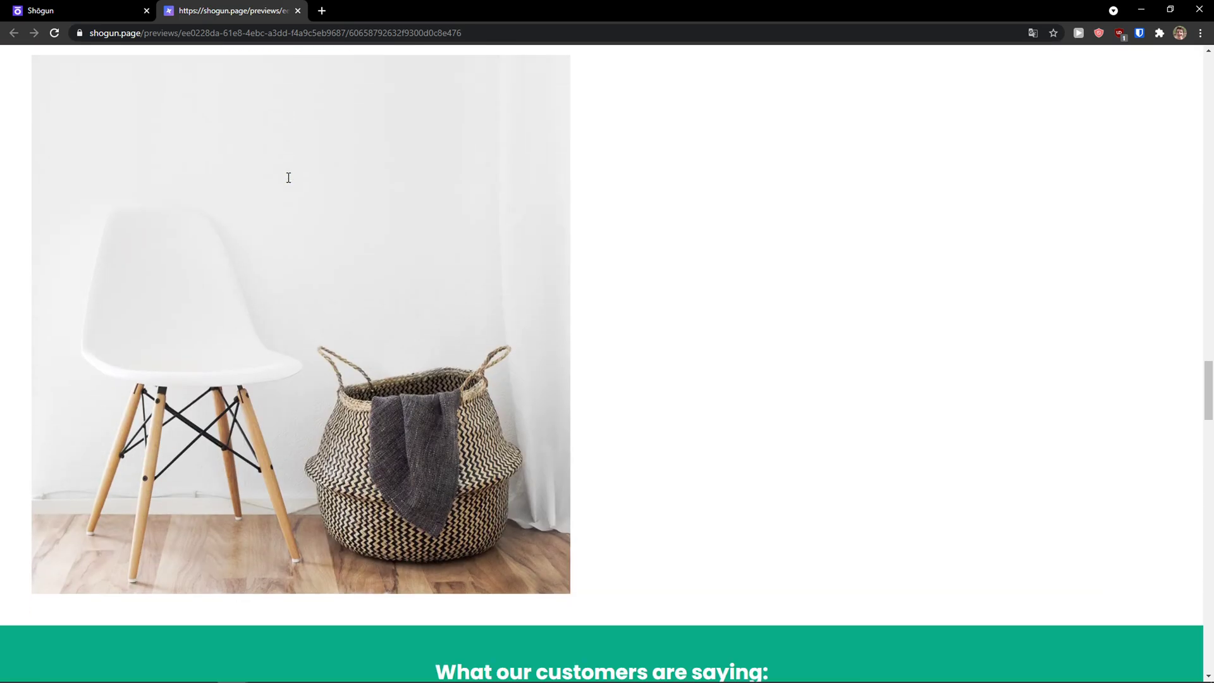
scroll(289, 178, "down", 5)
scroll(288, 177, "up", 7)
scroll(287, 177, "down", 9)
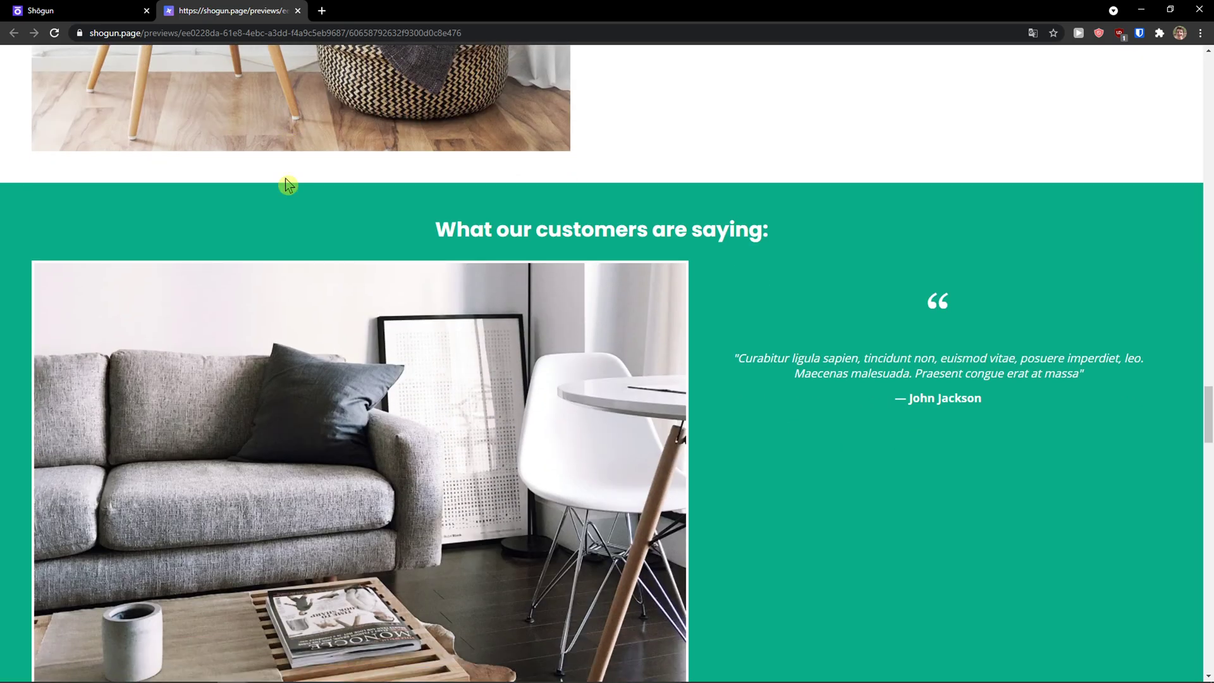
scroll(286, 179, "down", 19)
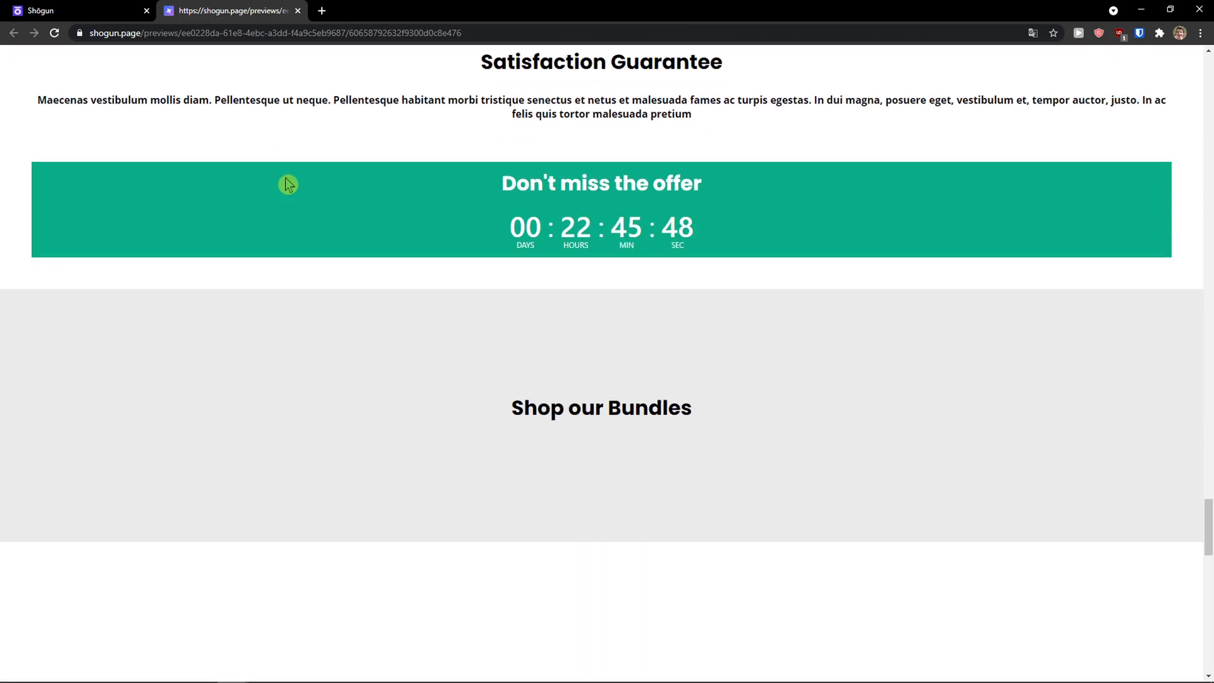
scroll(285, 178, "down", 13)
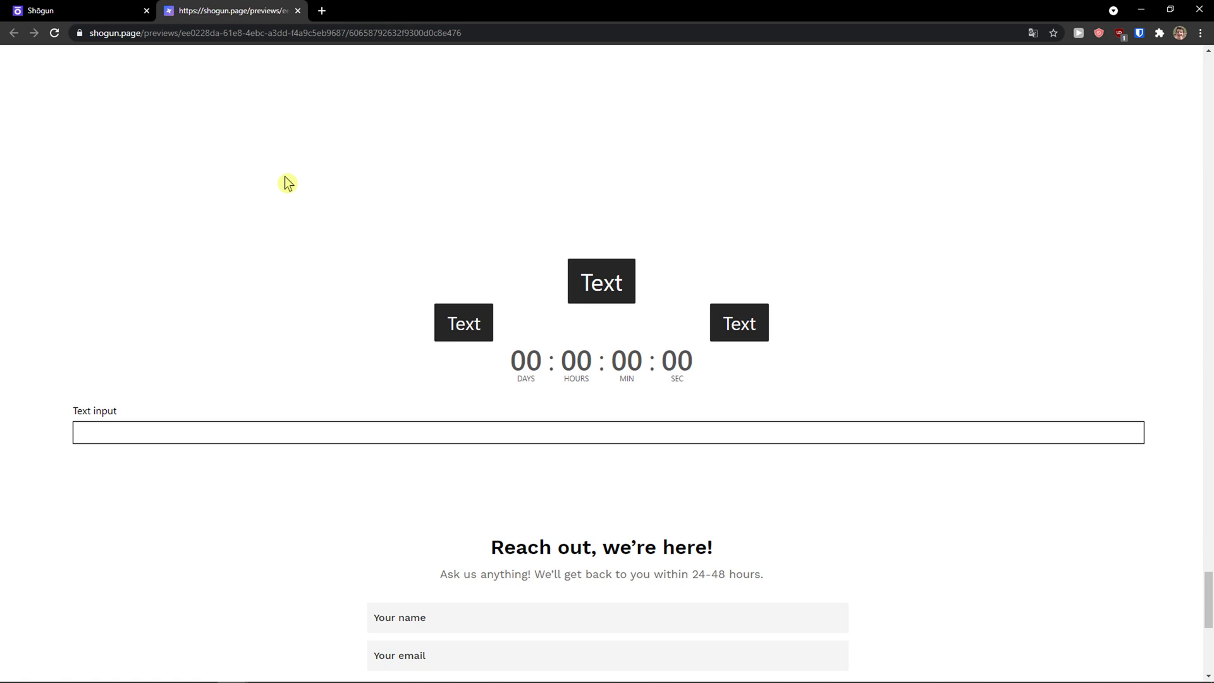
scroll(287, 183, "down", 3)
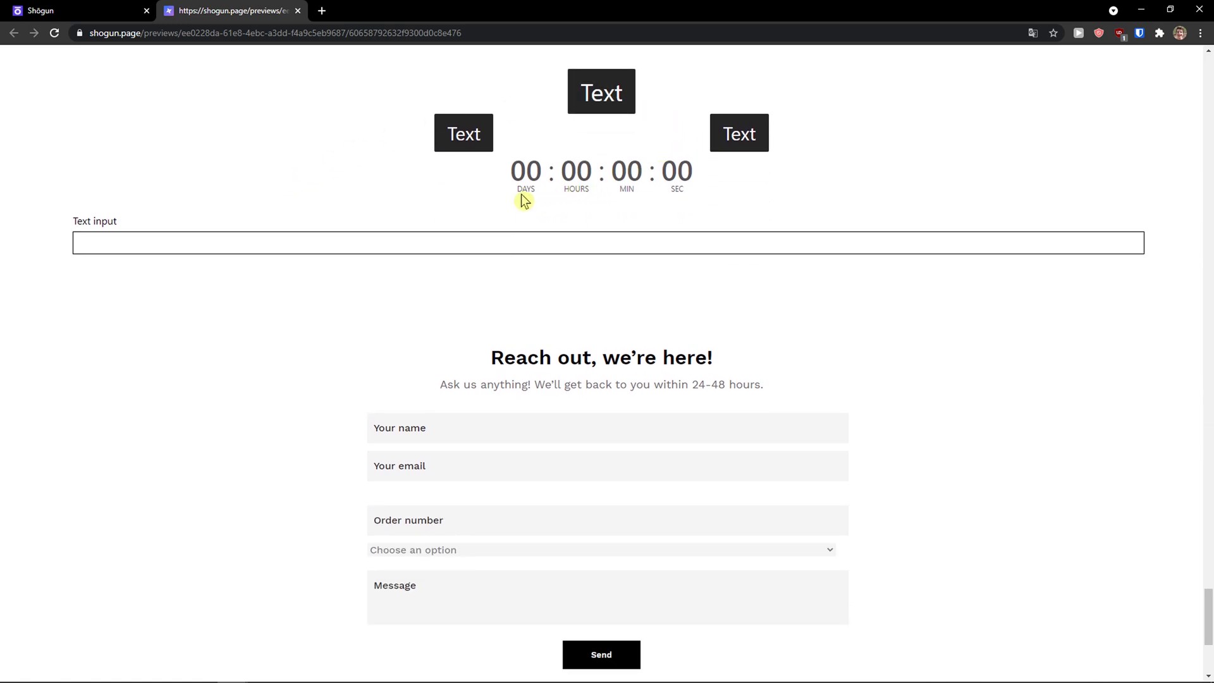
scroll(522, 199, "up", 3)
scroll(400, 228, "down", 3)
scroll(401, 232, "up", 4)
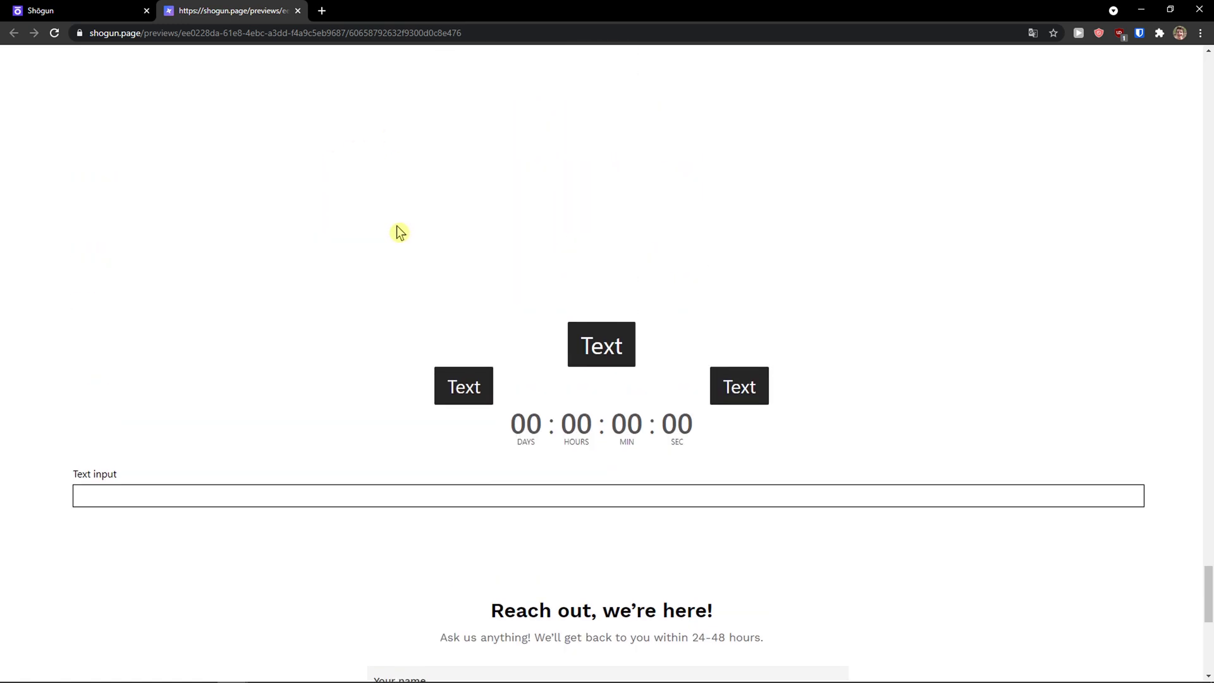
scroll(400, 231, "up", 3)
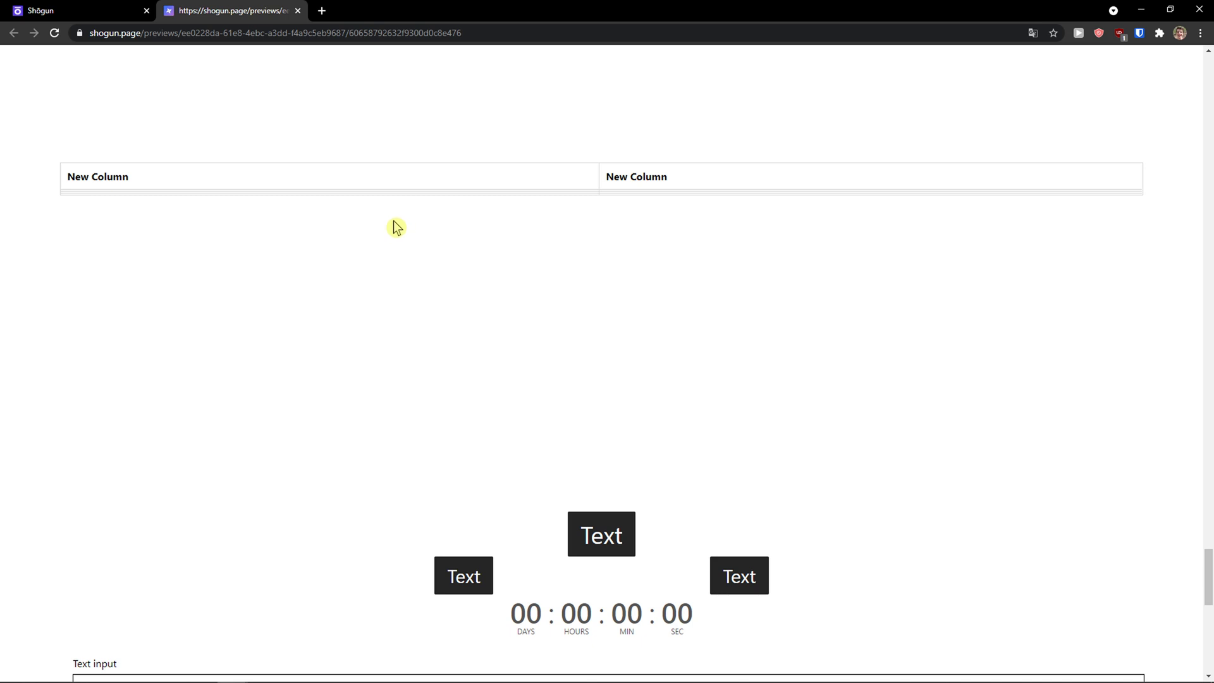
scroll(596, 394, "up", 20)
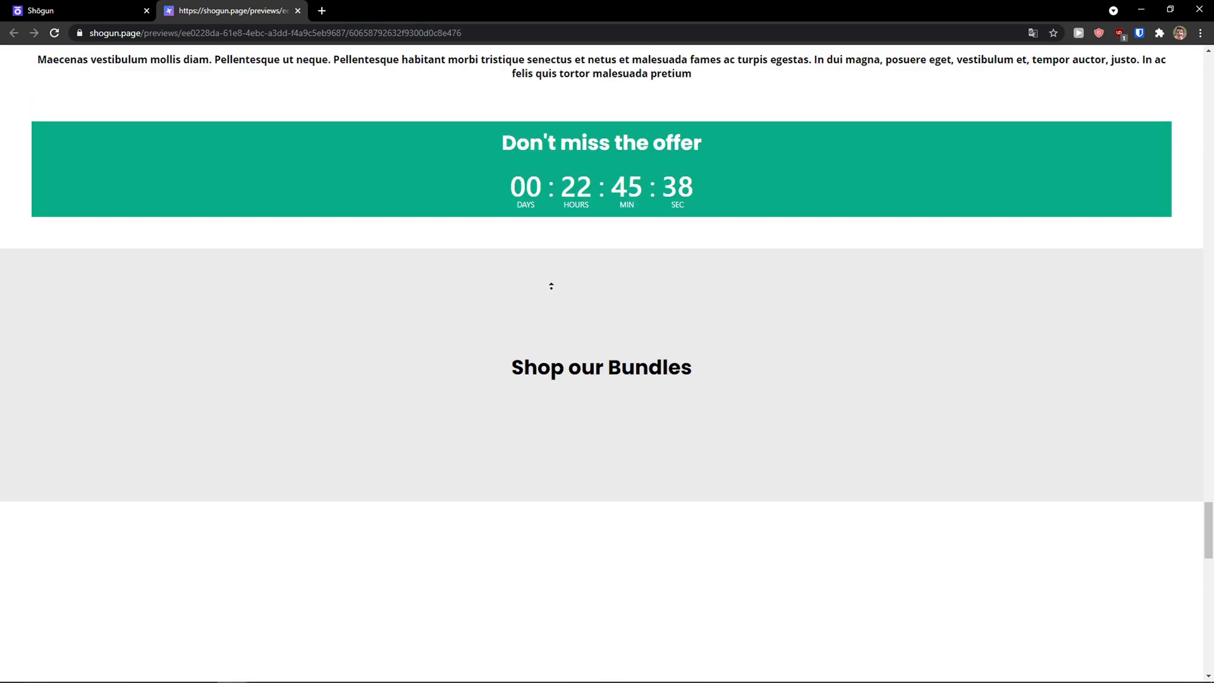
left_click_drag(1208, 480, 1173, 75)
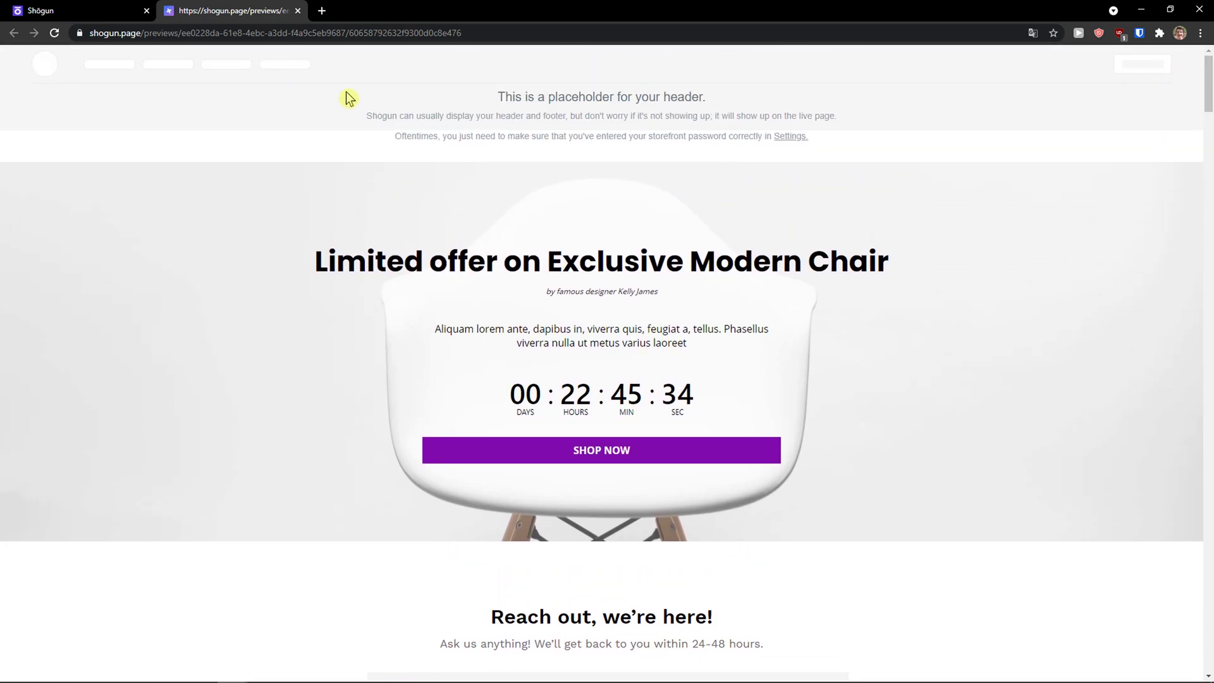
left_click_drag(1207, 87, 1207, 134)
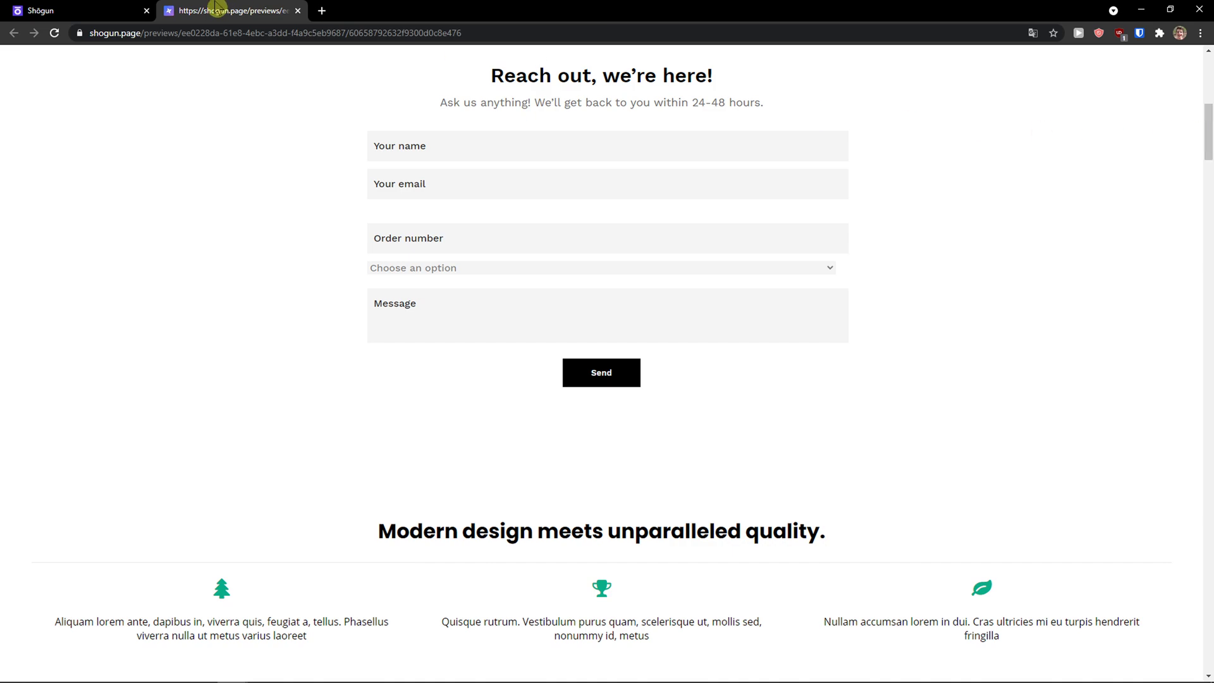
left_click(114, 8)
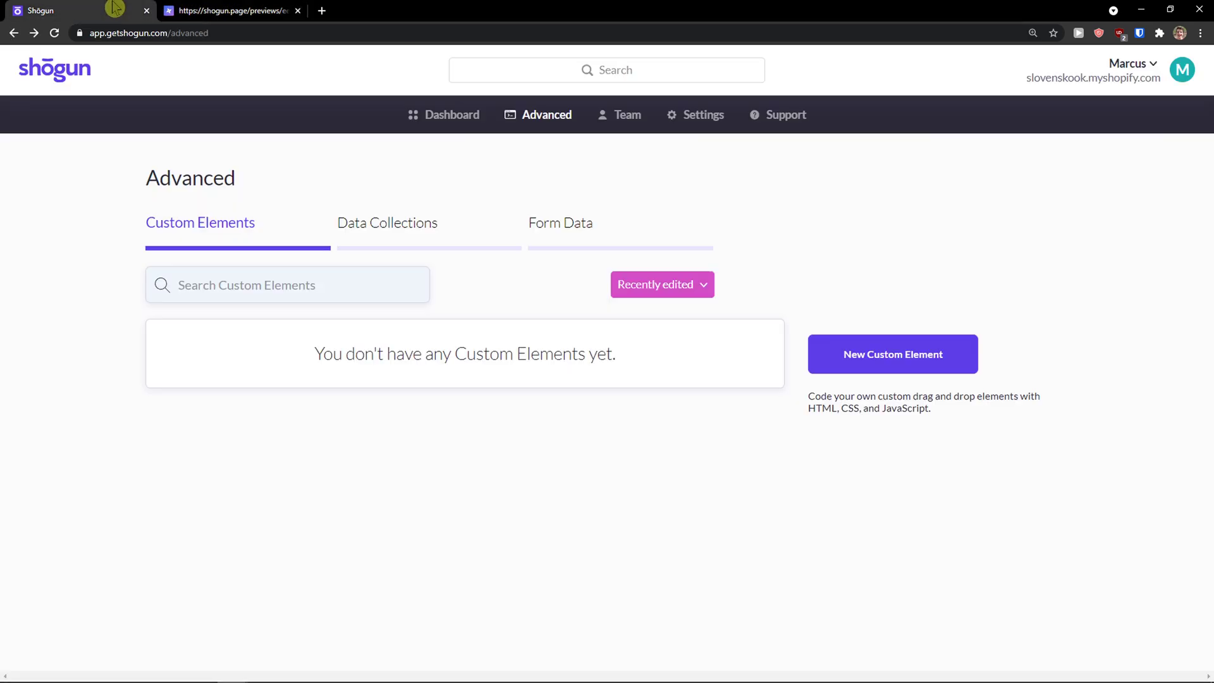
Step: Create a product page for 'shoes' by importing it and choosing Existing Layout
left_click(448, 124)
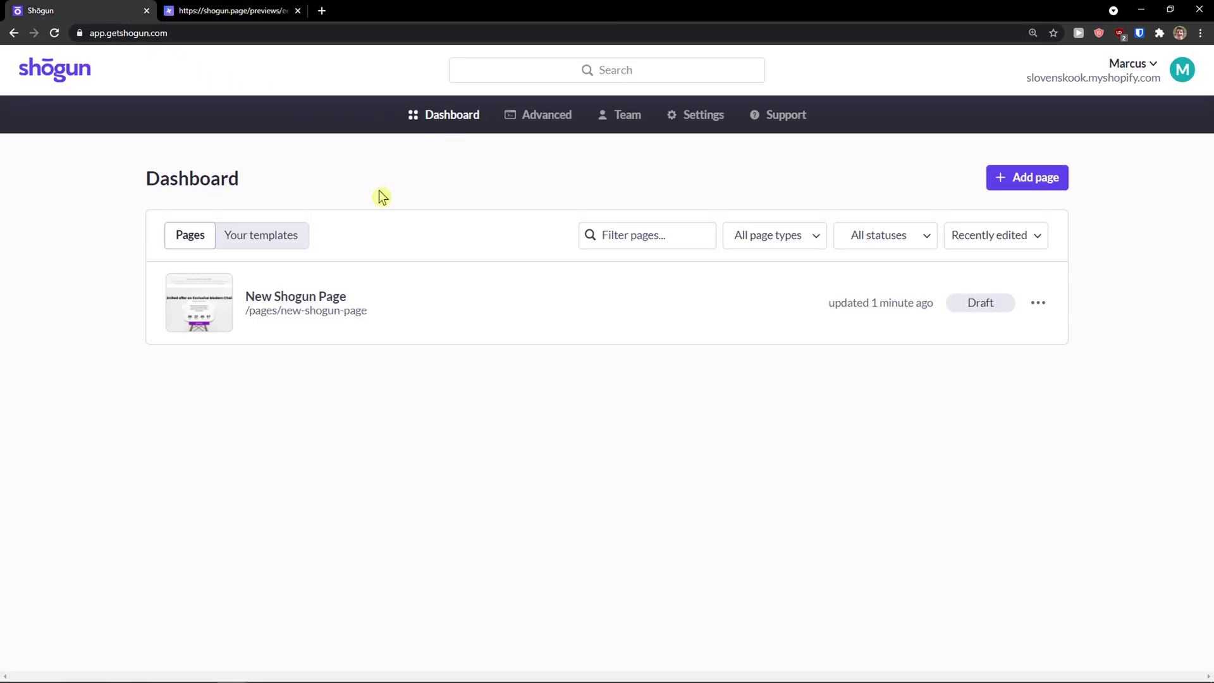
left_click(1012, 181)
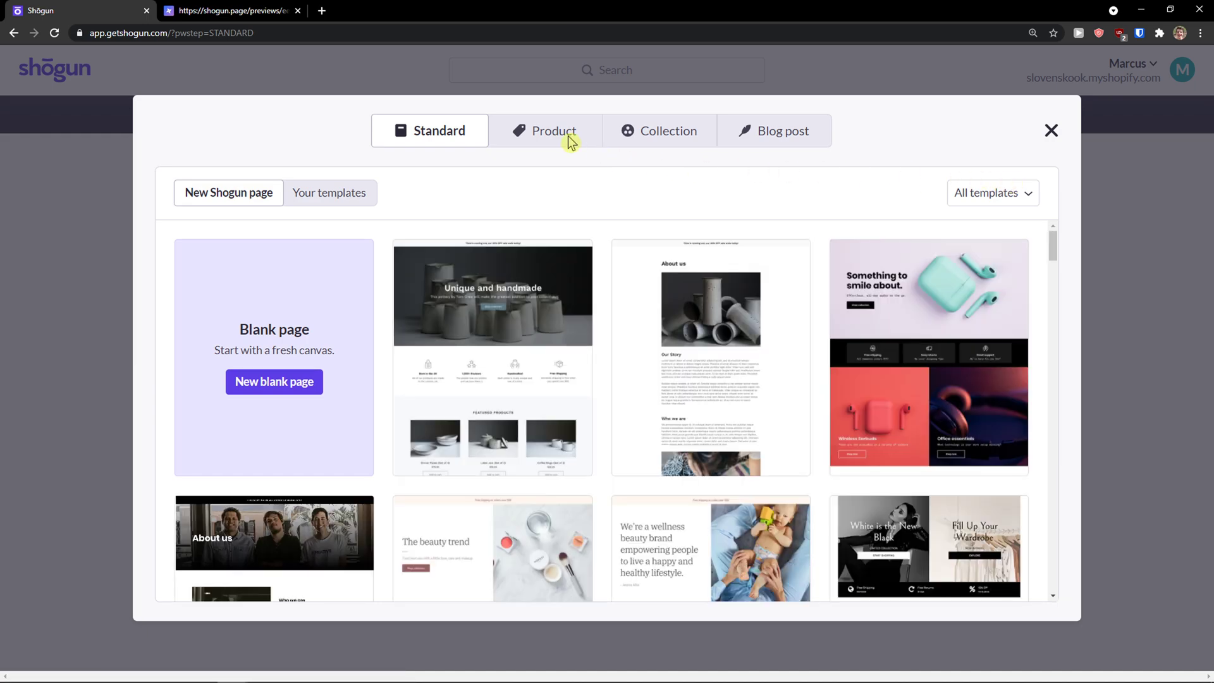
left_click(568, 138)
left_click(909, 185)
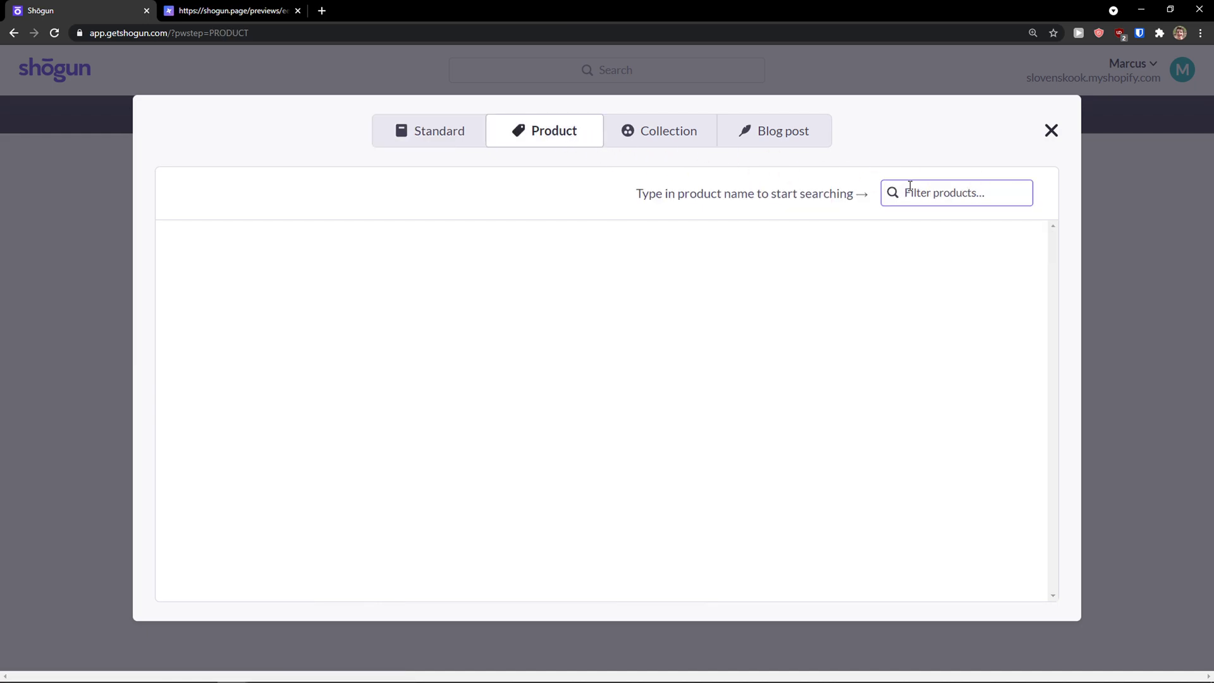
type("shoes")
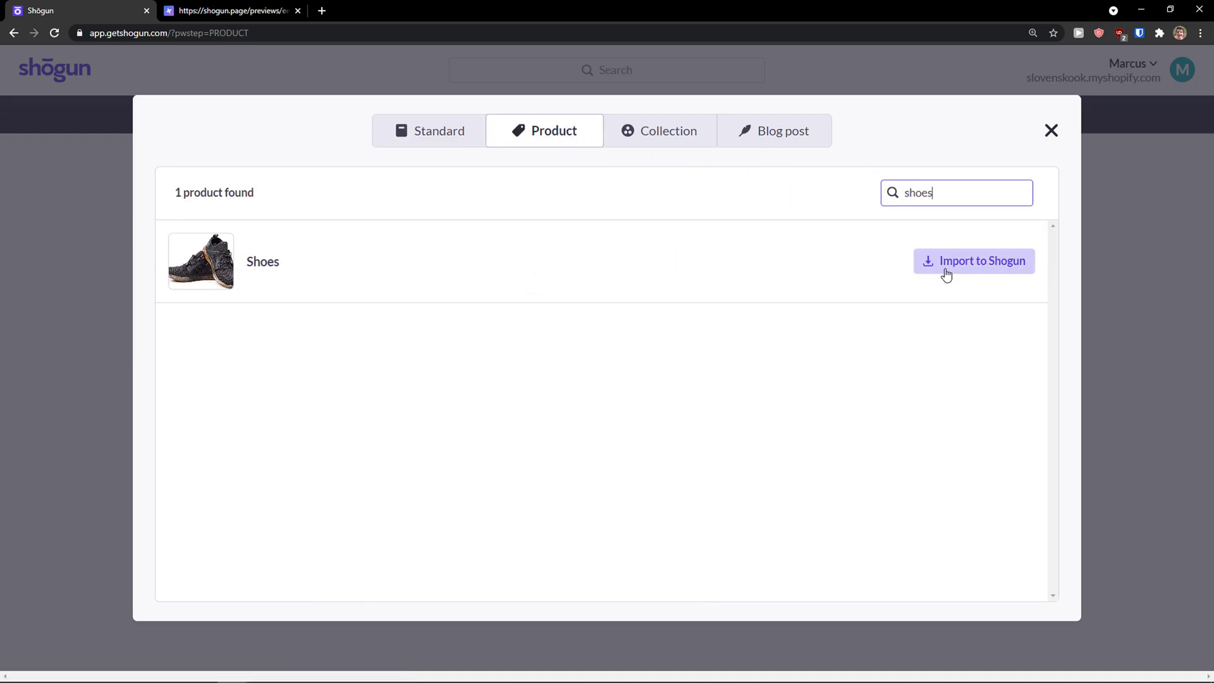
left_click(944, 273)
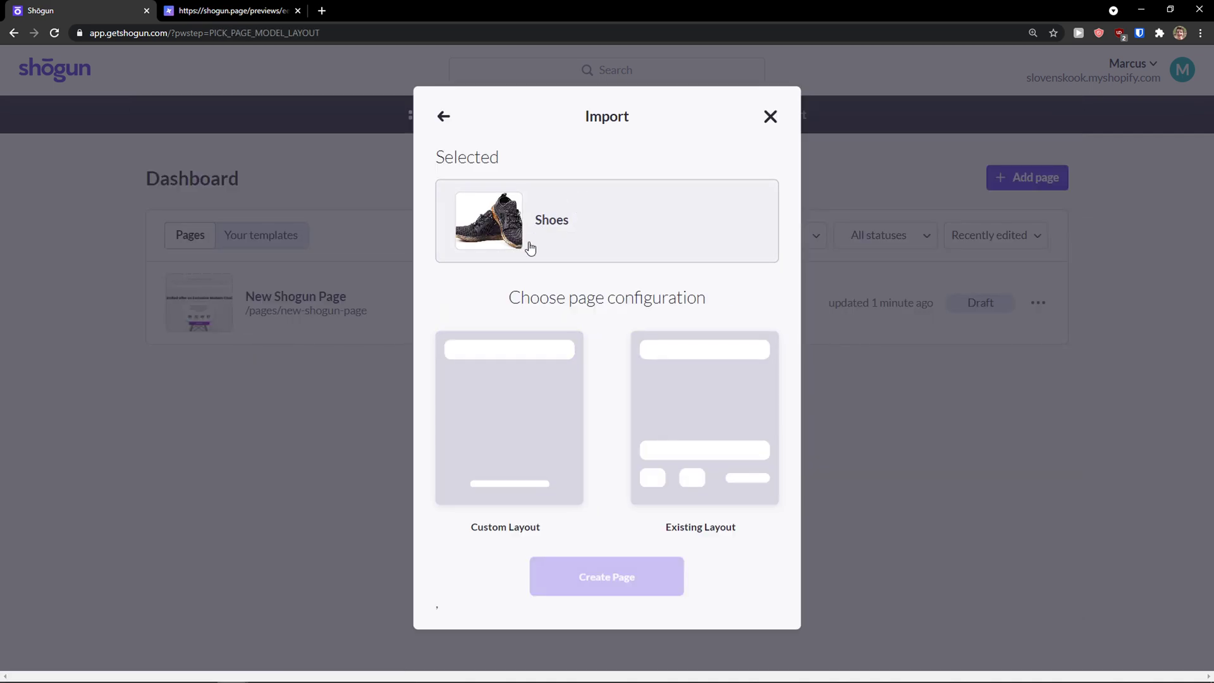
left_click(552, 430)
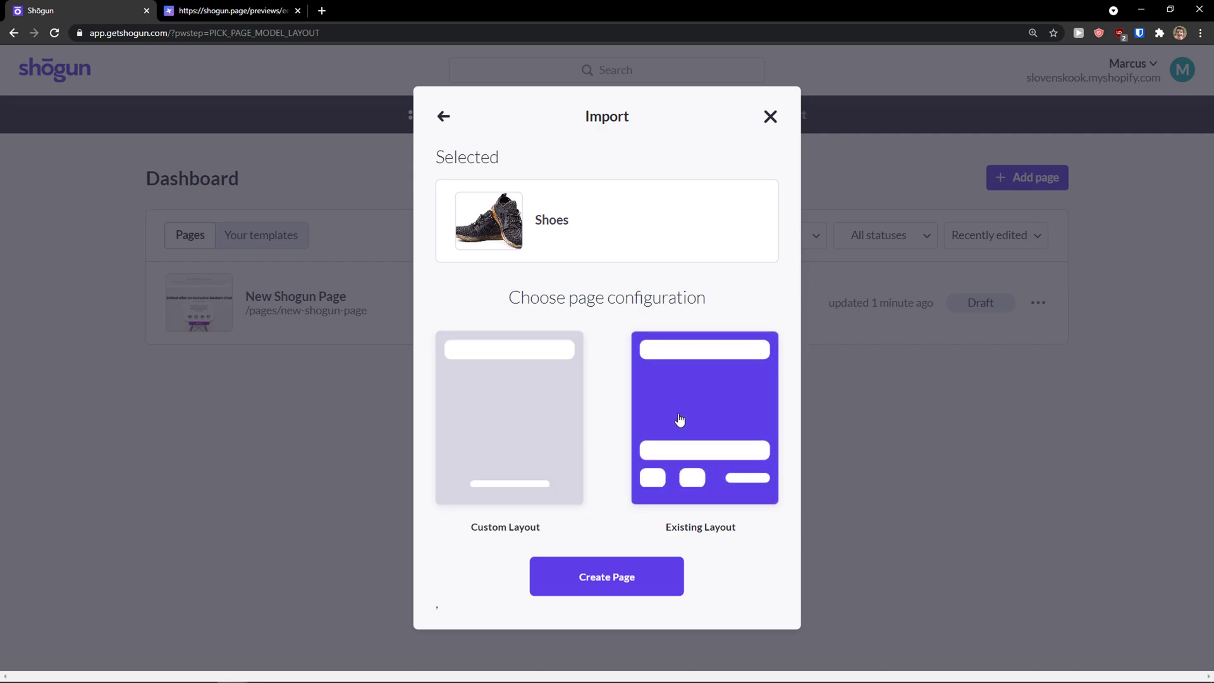
left_click(630, 573)
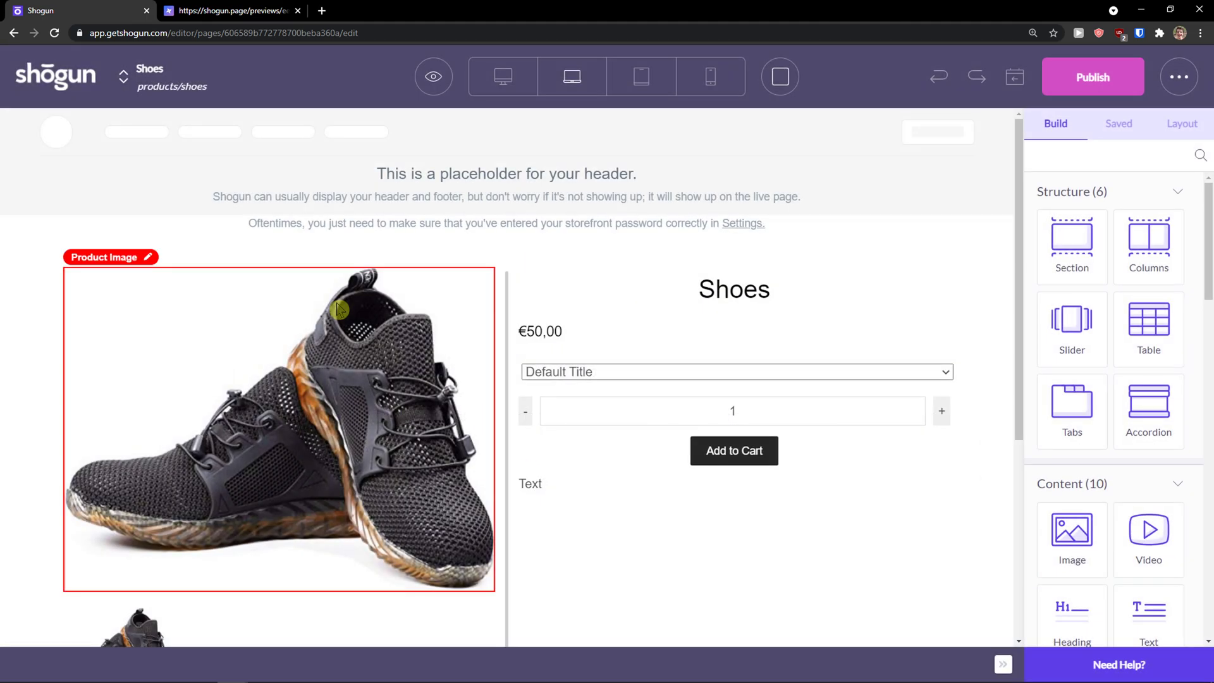
Step: Add a Product Title below the Text, then delete the extra title
scroll(501, 298, "down", 5)
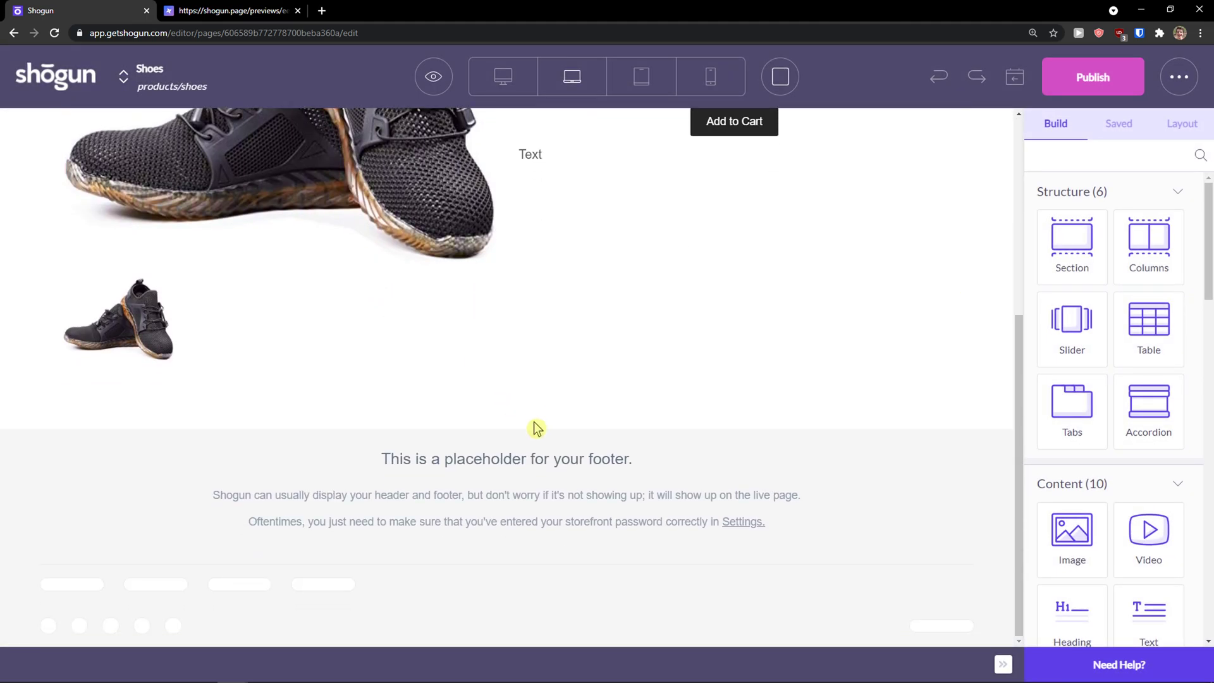
scroll(533, 426, "up", 1)
scroll(593, 424, "up", 4)
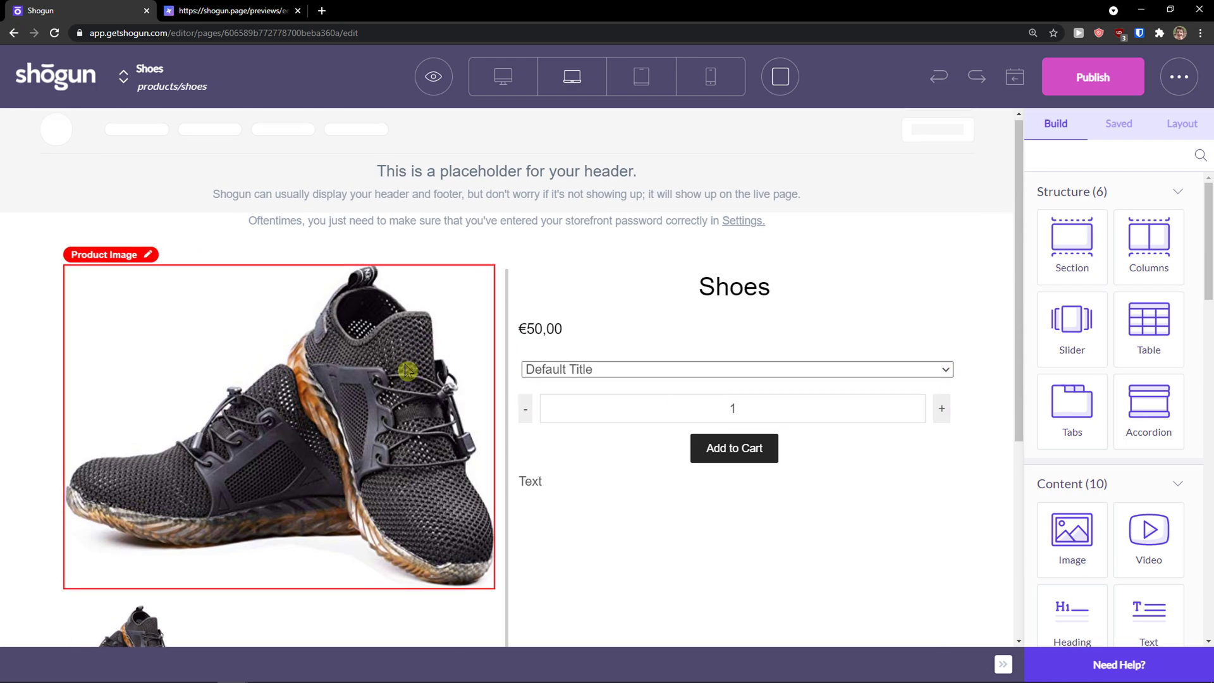
scroll(411, 395, "down", 1)
scroll(411, 394, "down", 2)
scroll(590, 316, "up", 1)
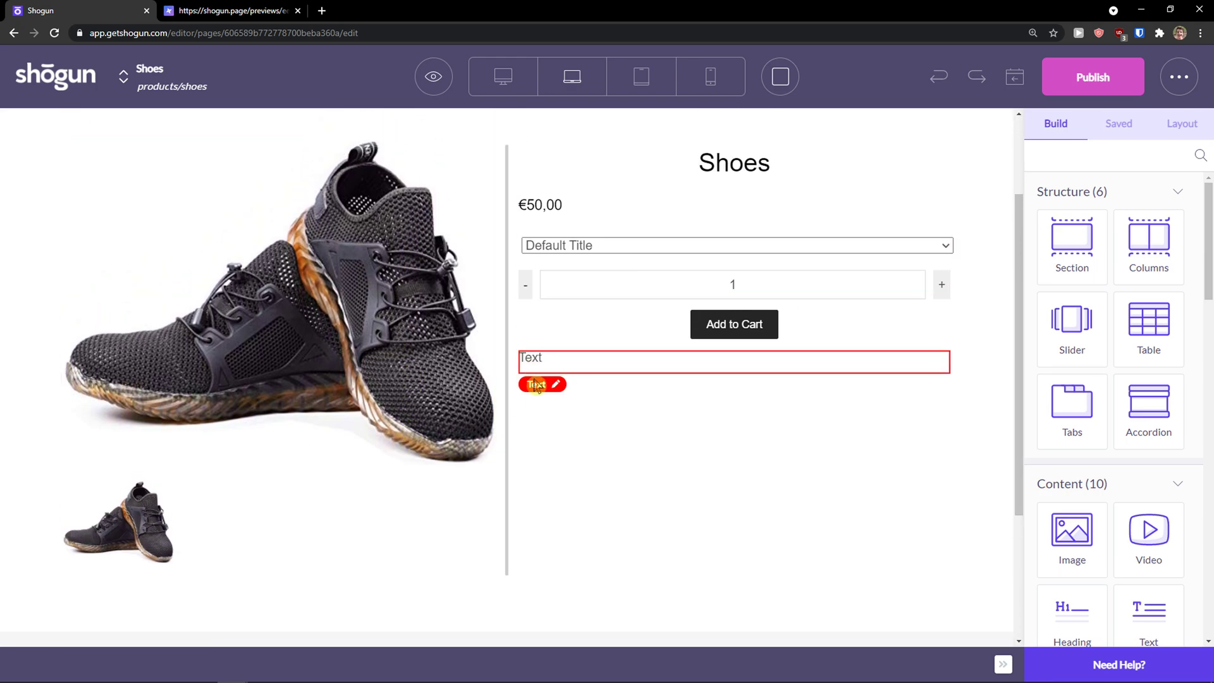
scroll(1113, 455, "down", 10)
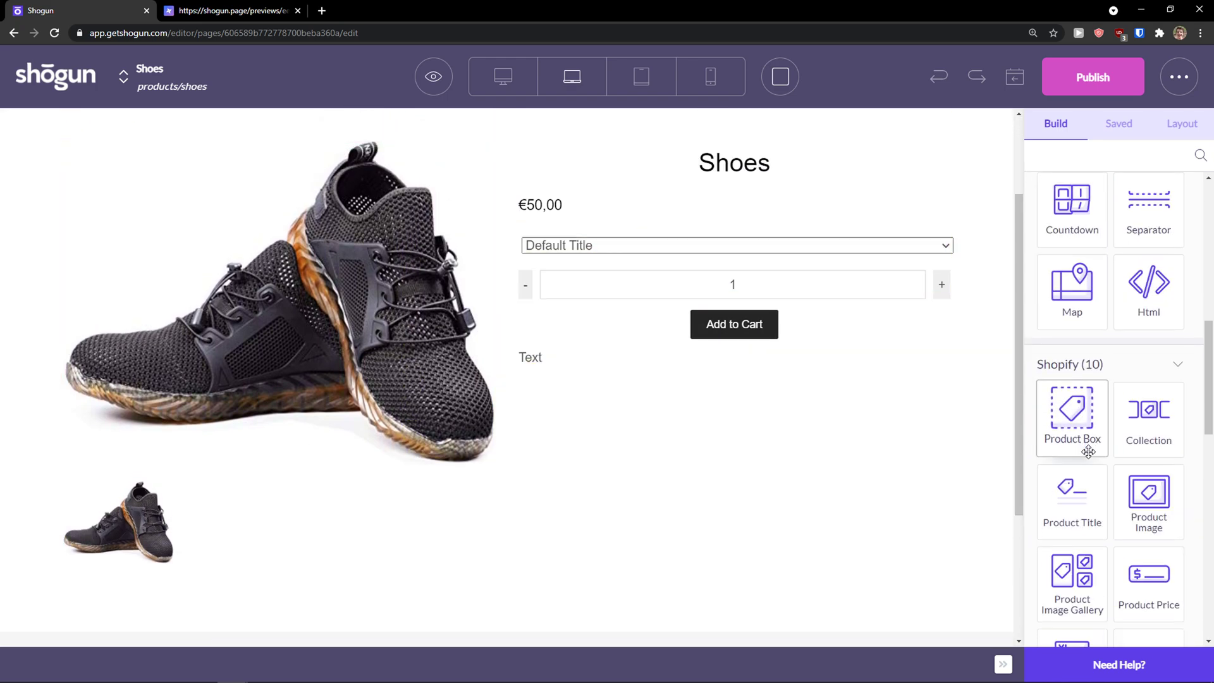
scroll(1112, 456, "down", 1)
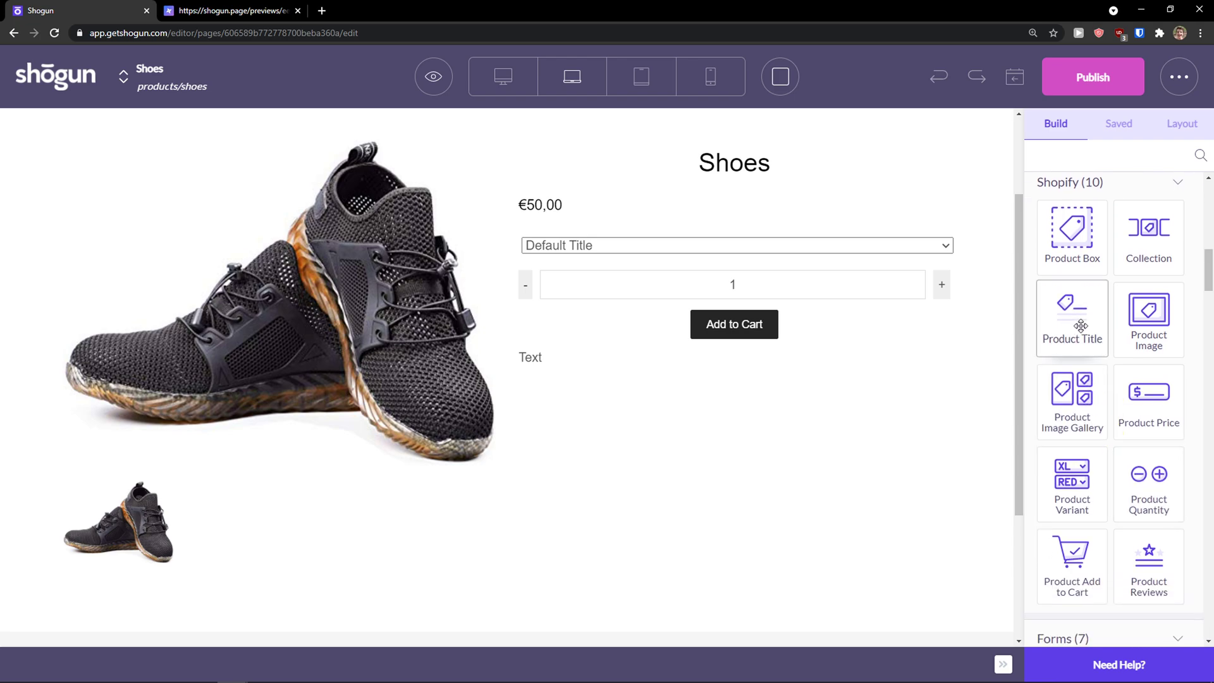
left_click_drag(1081, 326, 656, 458)
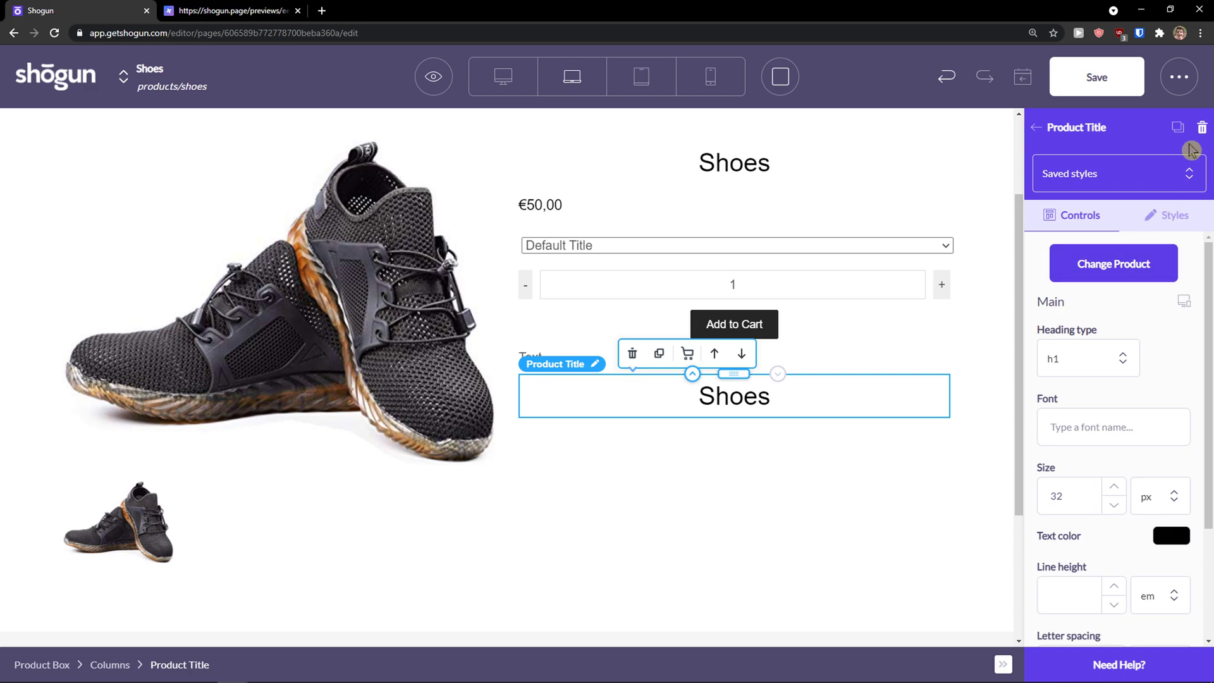
left_click(1201, 128)
Step: Place a Product Reviews element beneath the Shoes product details
scroll(1151, 354, "down", 3)
mouse_move(1159, 376)
left_mouse_down()
mouse_move(1138, 357)
mouse_move(1141, 374)
left_mouse_up()
left_click_drag(1149, 442, 683, 448)
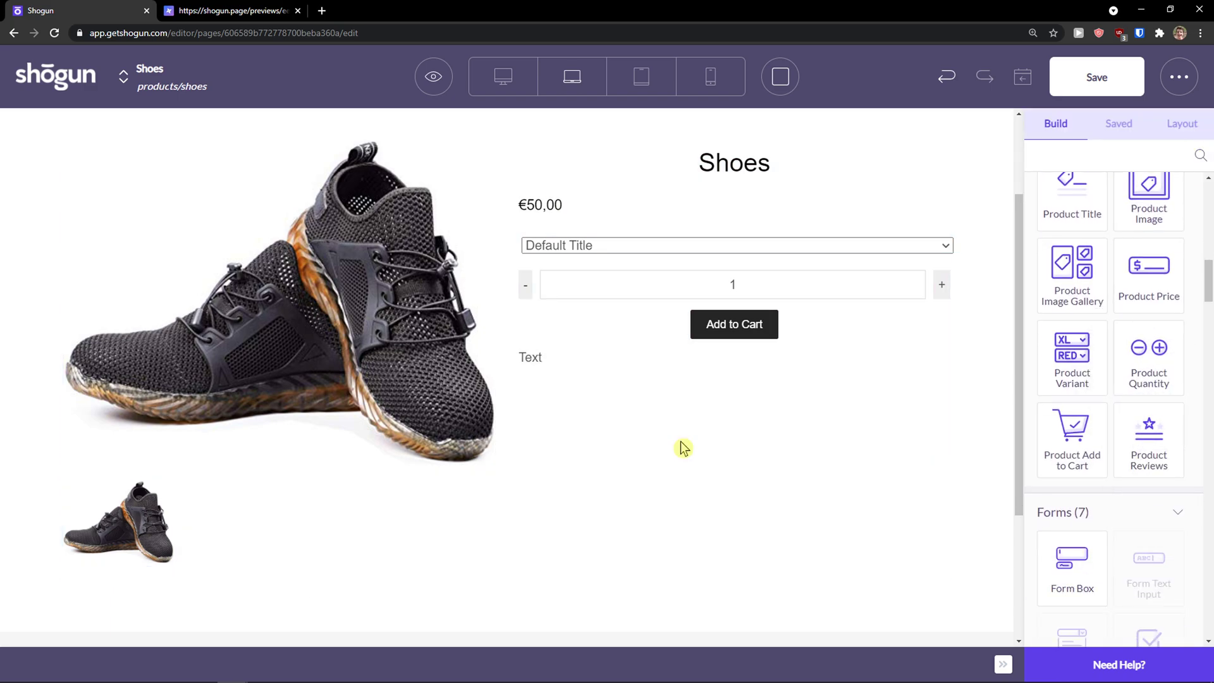
scroll(721, 443, "down", 6)
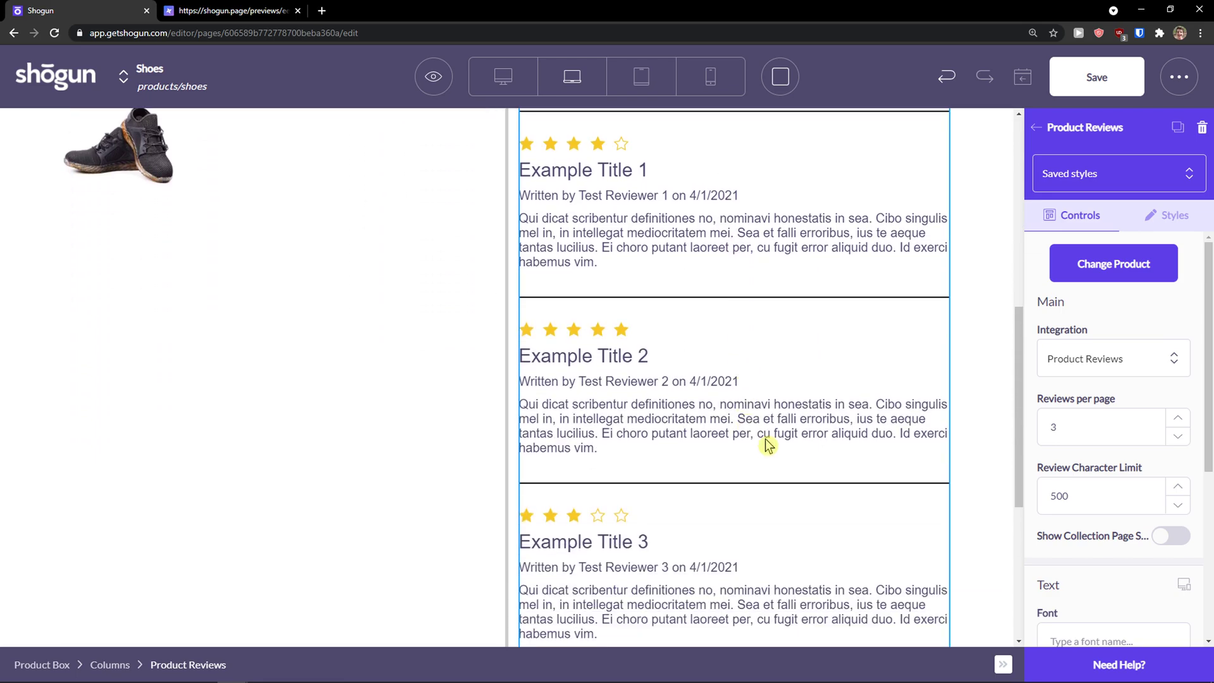
Step: Set Product Reviews to 1 review per page and a 497-character limit
scroll(767, 446, "up", 5)
scroll(767, 446, "down", 9)
scroll(767, 446, "up", 6)
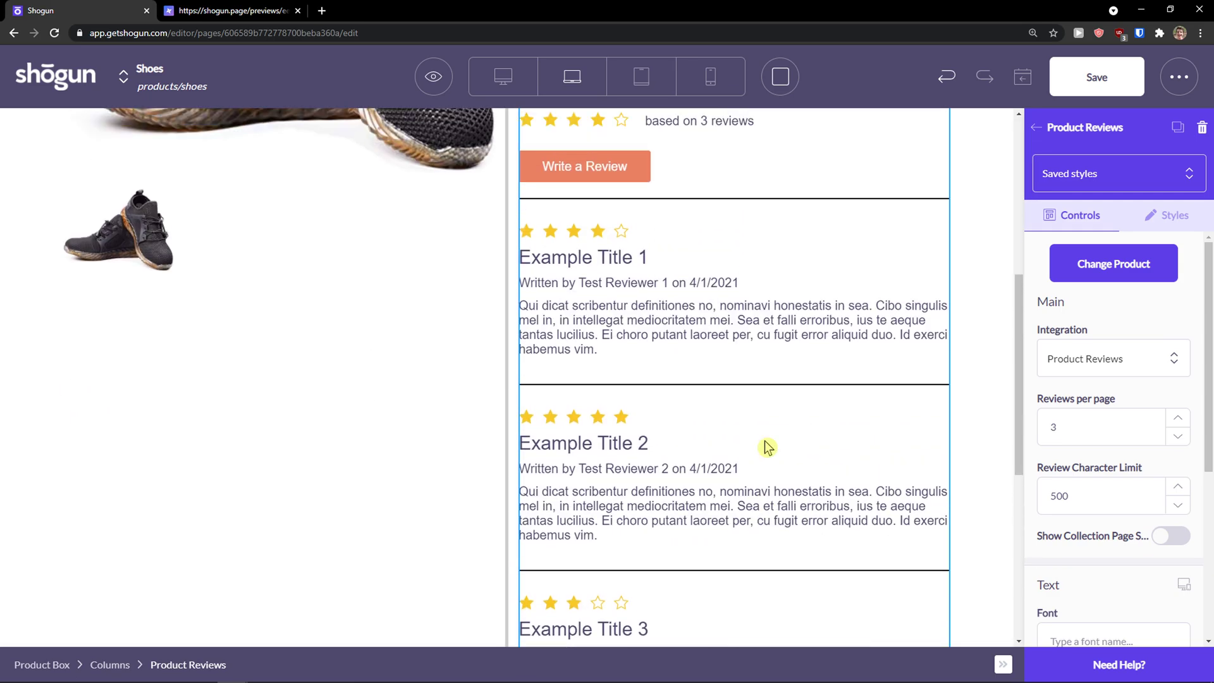
scroll(767, 447, "up", 4)
left_click(1179, 438)
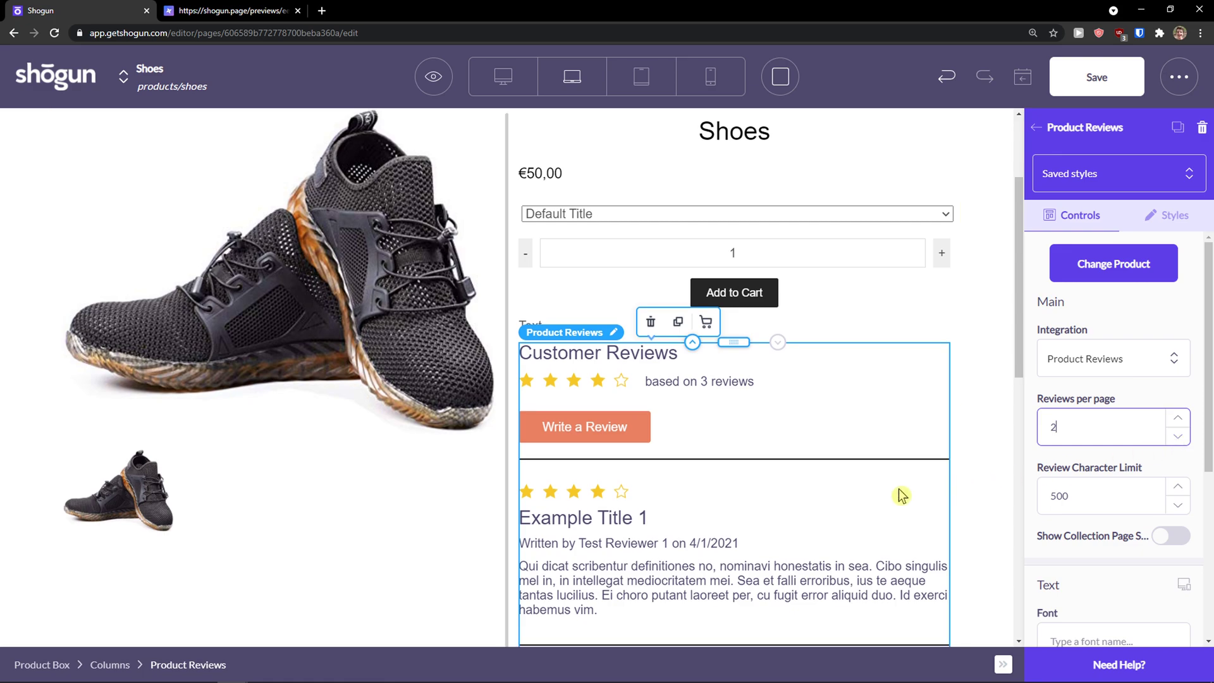
scroll(936, 487, "down", 5)
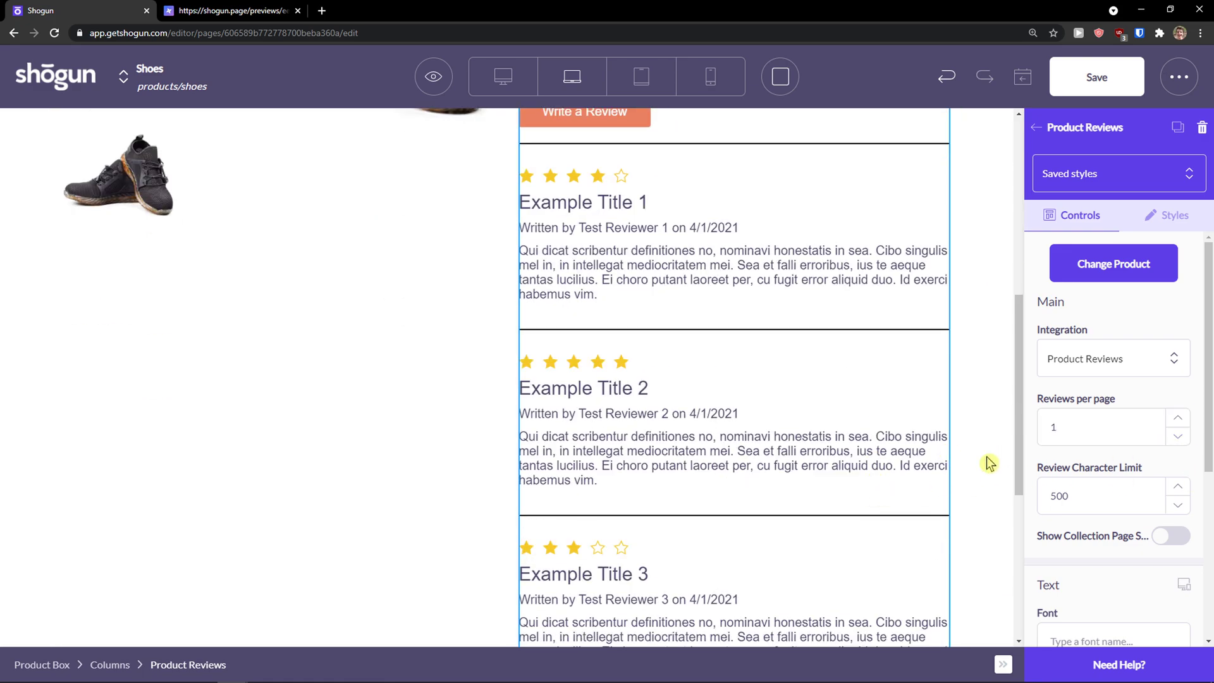
scroll(1038, 482, "down", 2)
left_click(1179, 380)
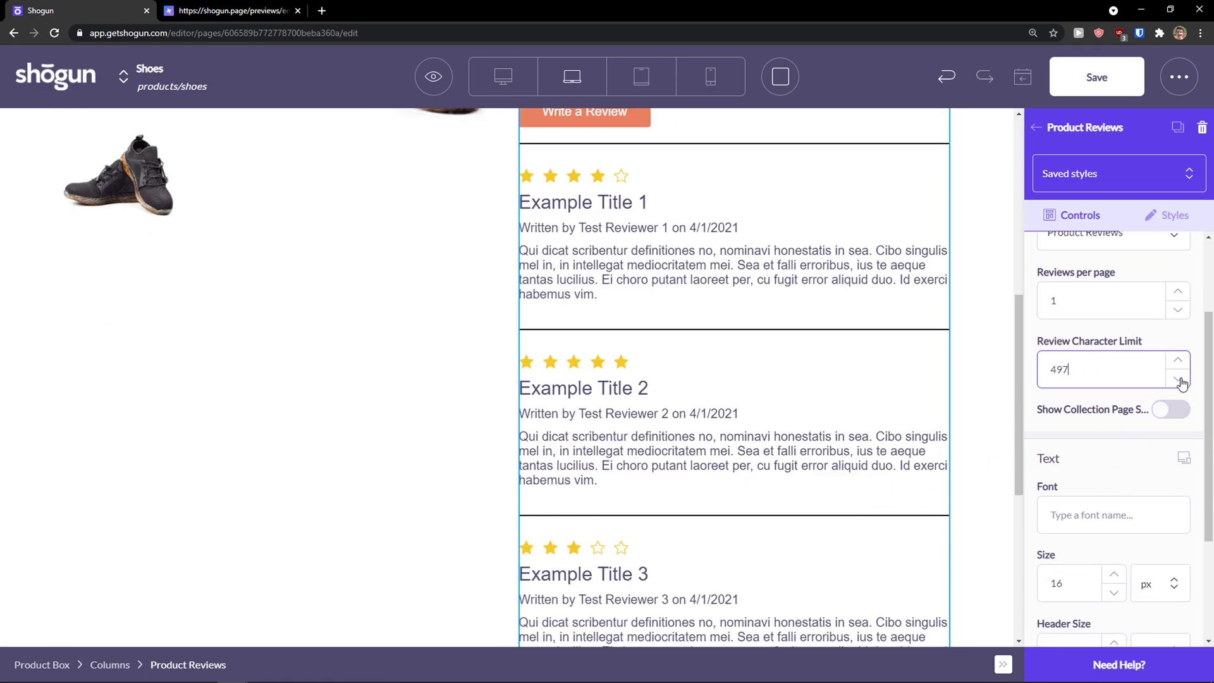
scroll(1086, 443, "down", 3)
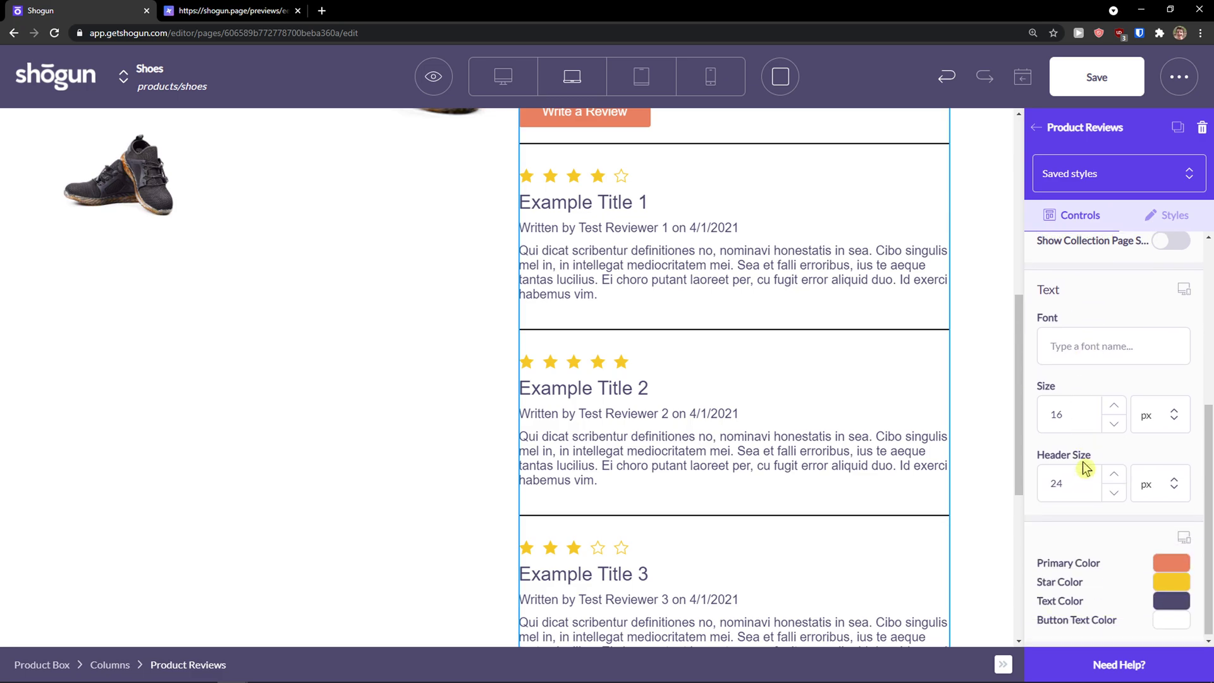
scroll(1084, 460, "up", 2)
scroll(898, 454, "up", 6)
scroll(898, 453, "up", 2)
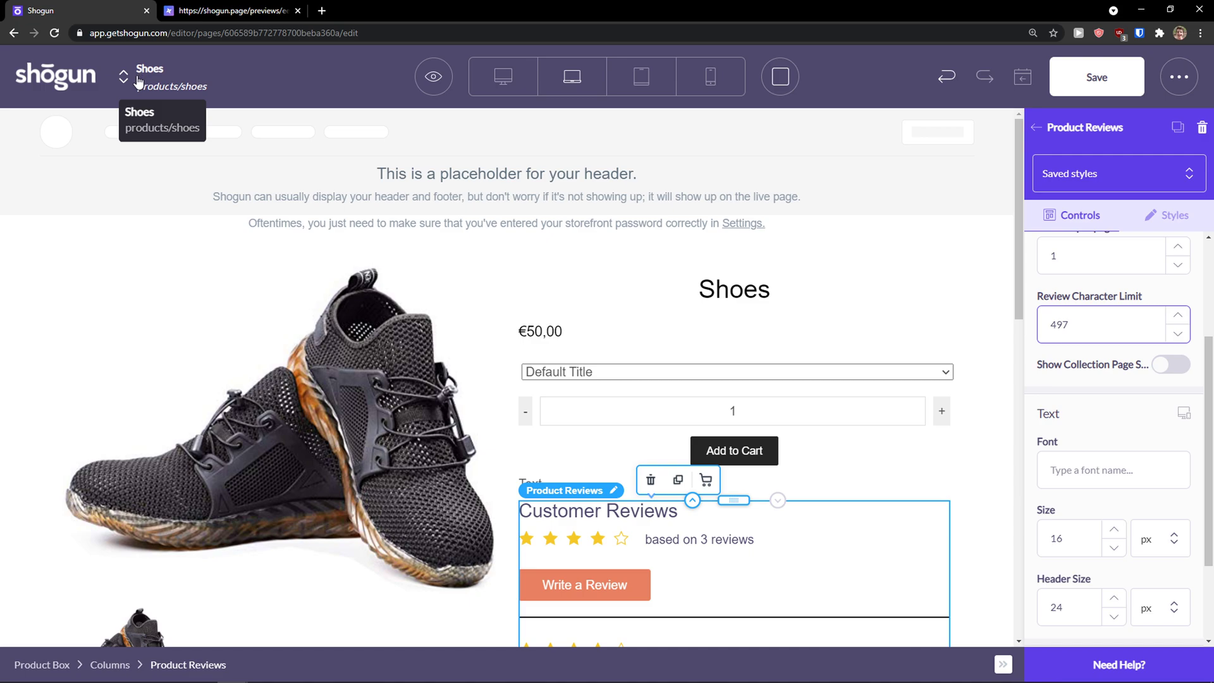
scroll(379, 184, "down", 2)
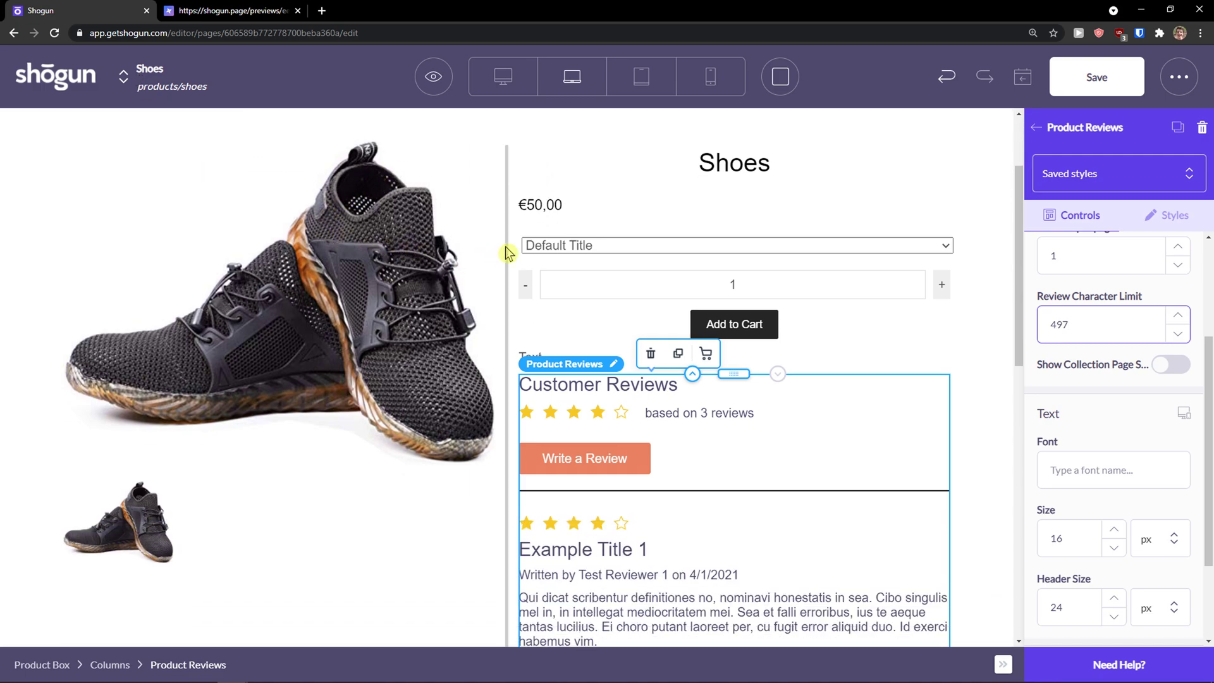
left_click(1035, 127)
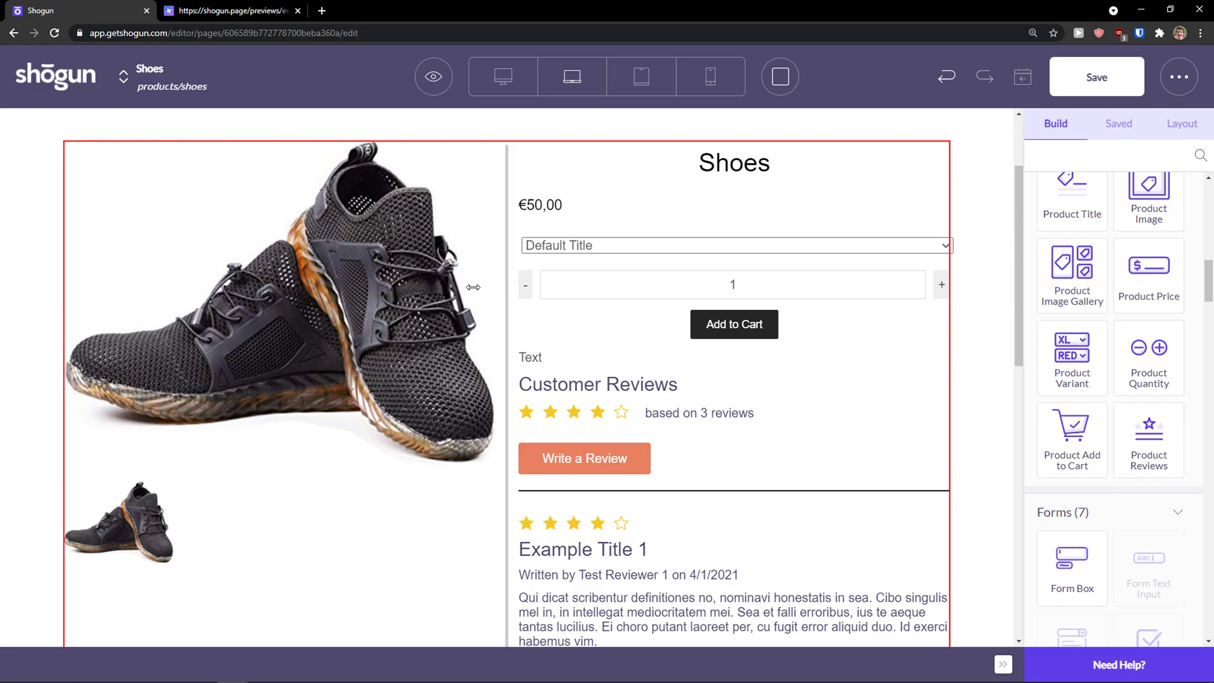
left_click_drag(472, 287, 522, 296)
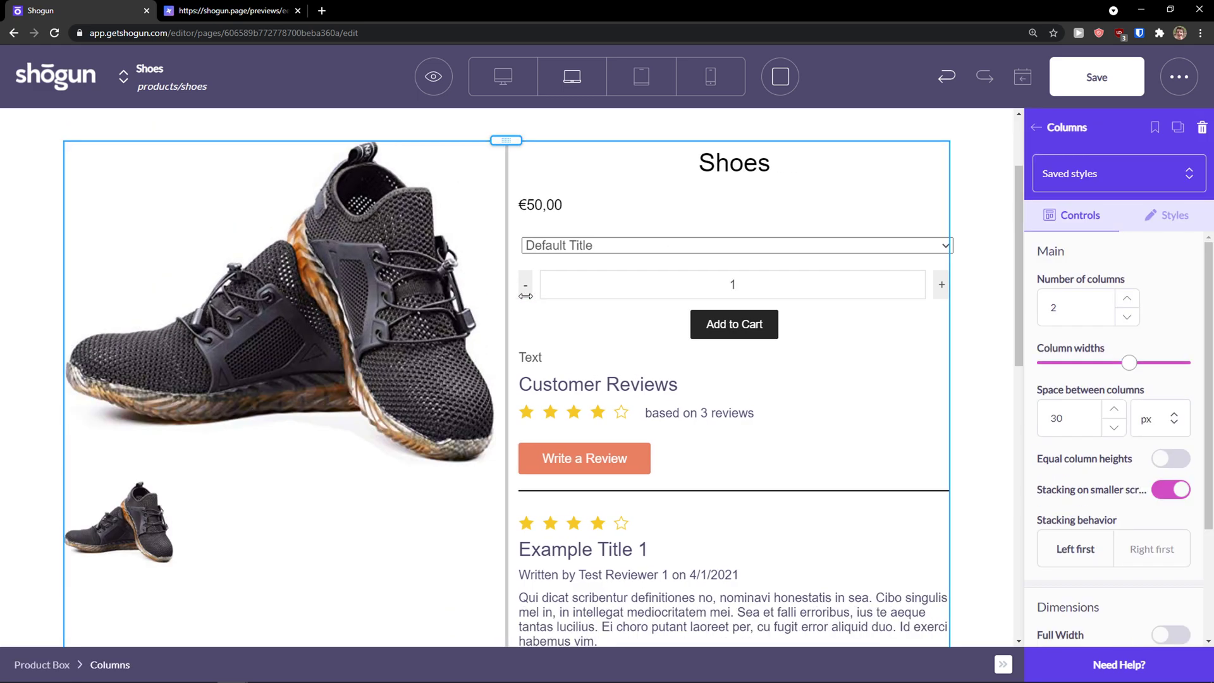
left_click(772, 330)
scroll(1107, 330, "down", 2)
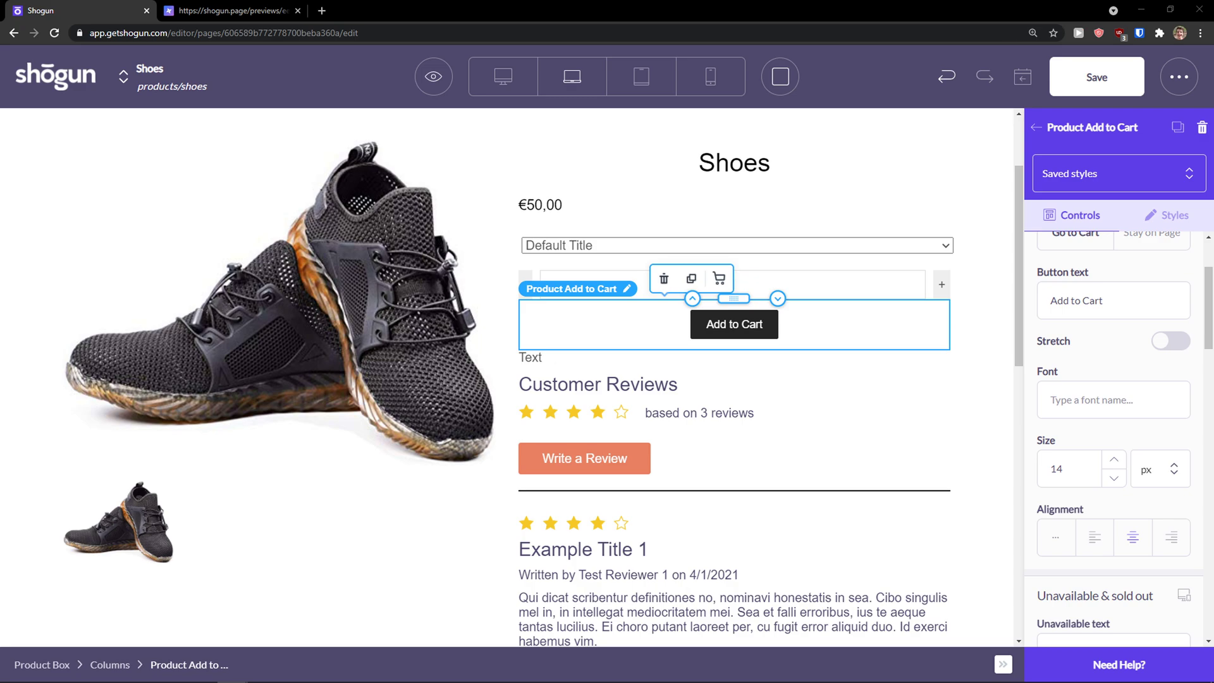
scroll(419, 428, "down", 10)
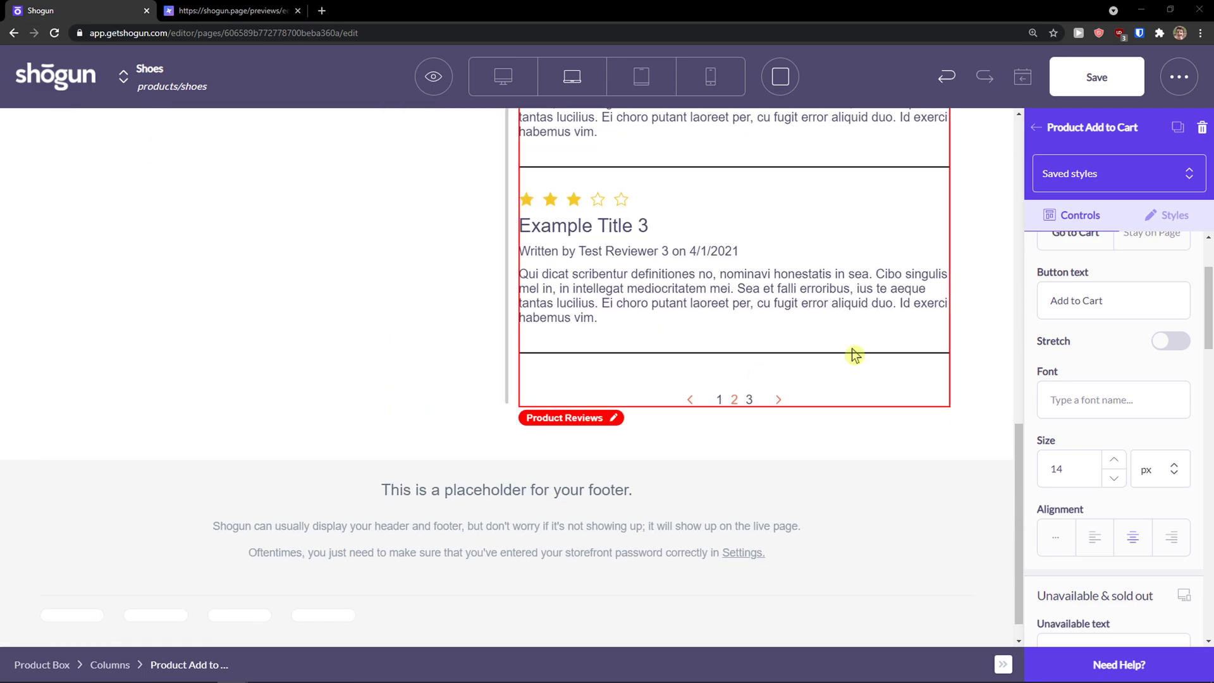
left_click(1037, 127)
Step: Add a Product Variant selector below the reviews
scroll(1065, 302, "down", 1)
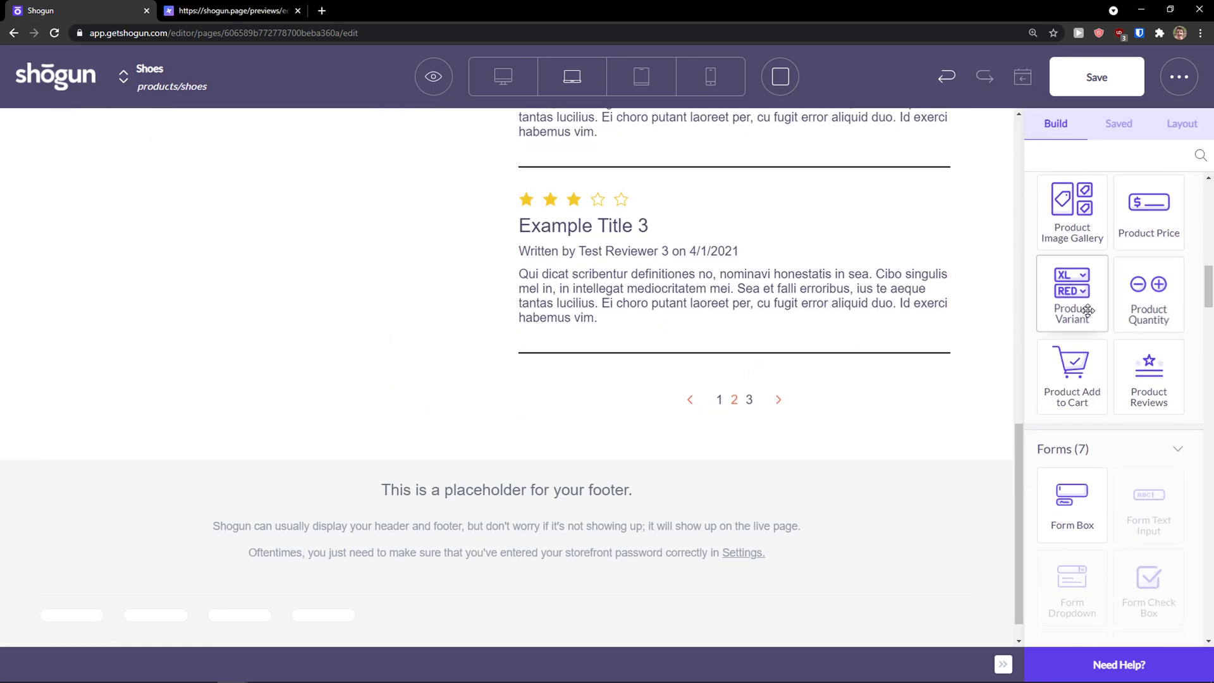
left_click_drag(1067, 299, 731, 413)
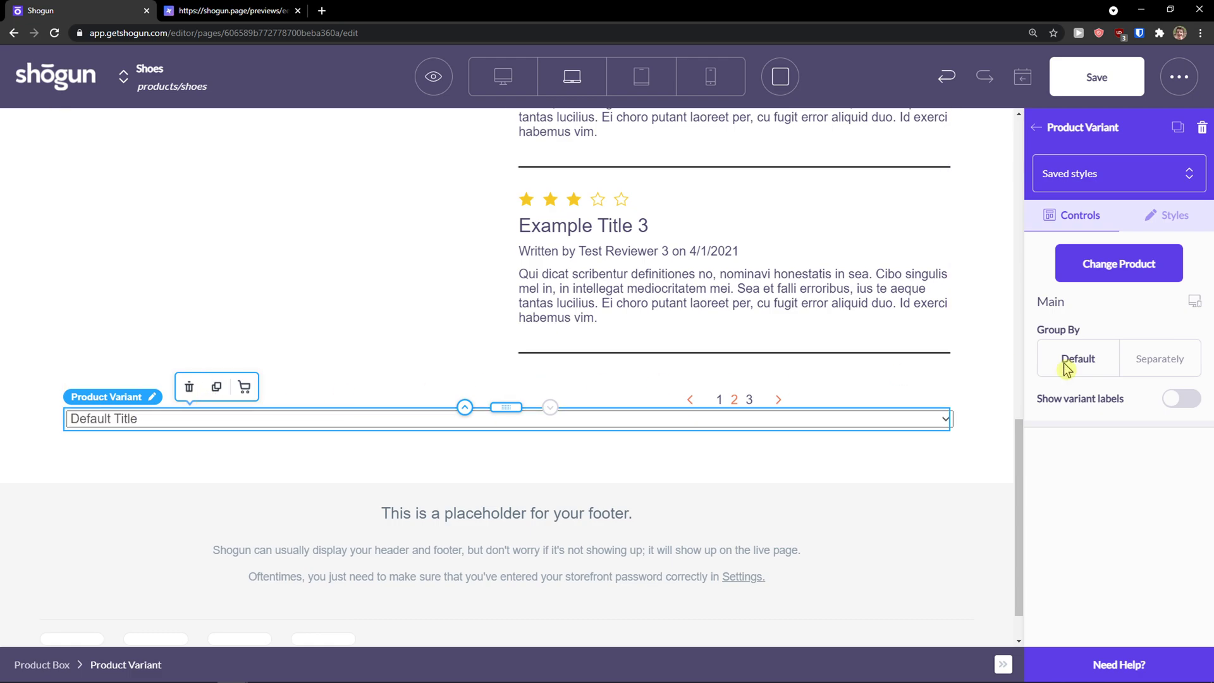
left_click(1040, 128)
Step: Add an Instagram feed element just above the footer
scroll(1077, 360, "down", 10)
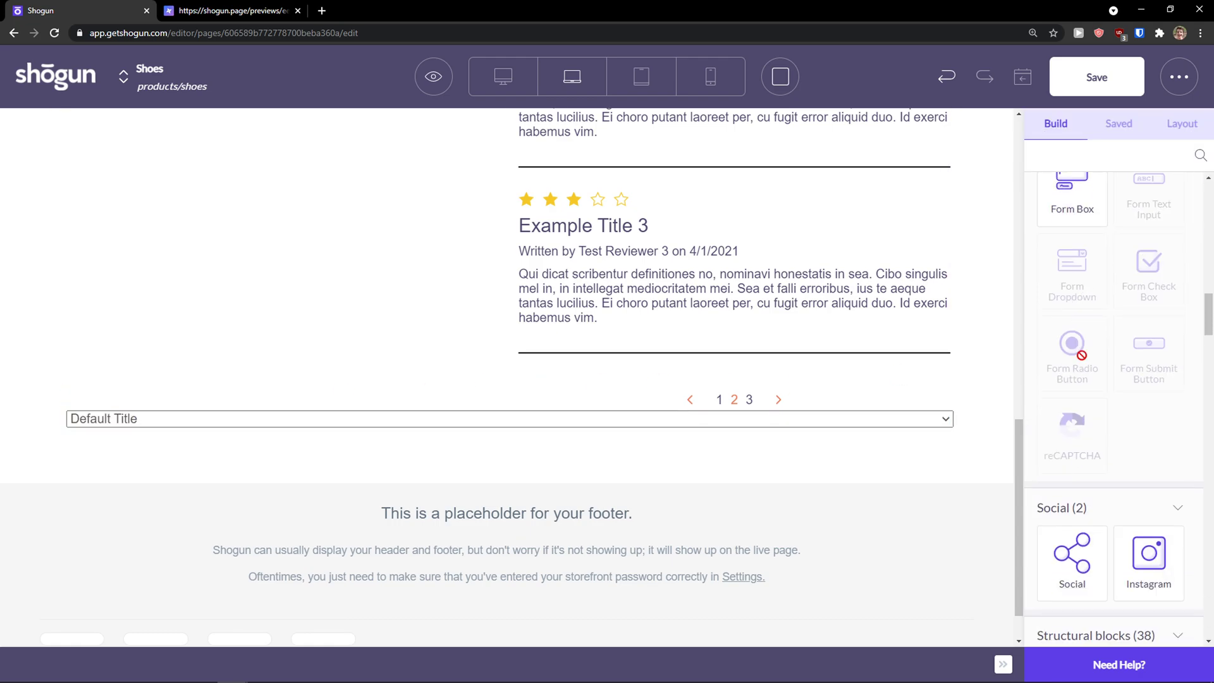
left_click_drag(1149, 364, 615, 454)
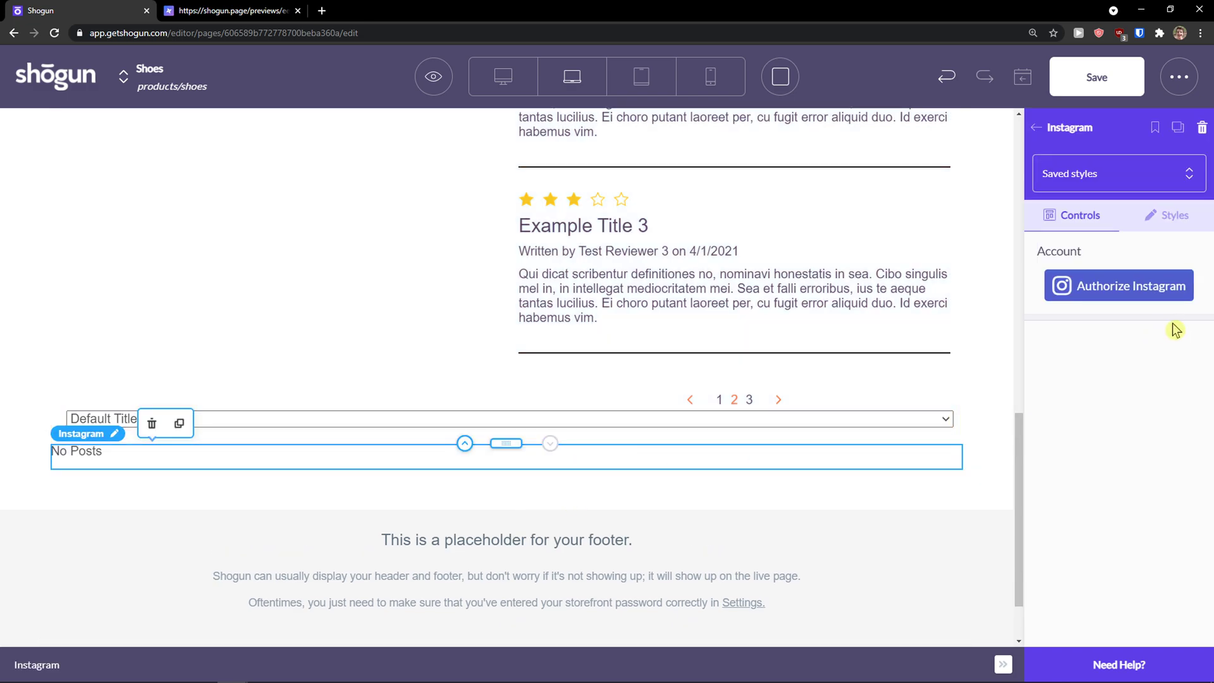
scroll(634, 496, "up", 5)
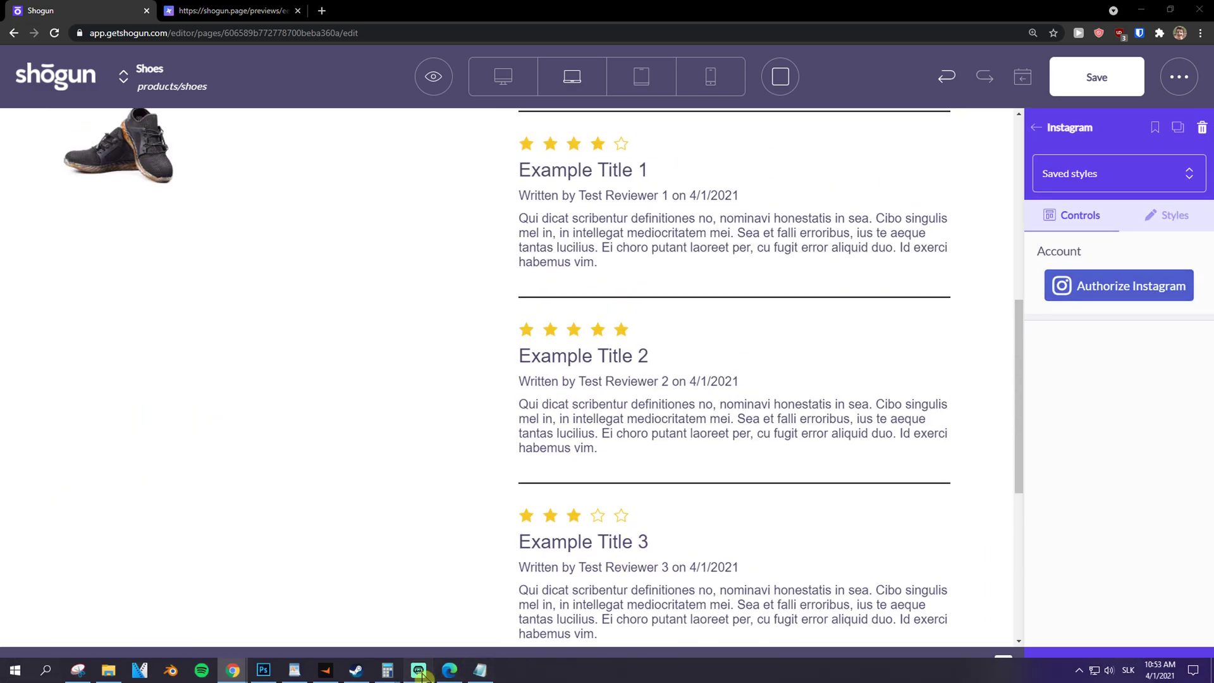